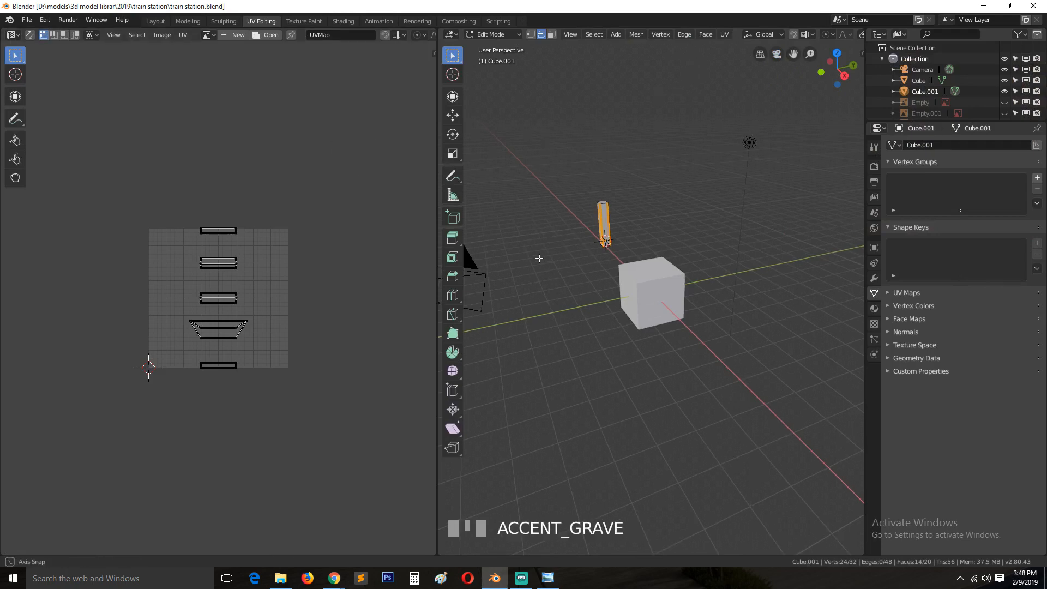
# Step: Leave Edit Mode on the pillar and delete the default cube from the scene
pyautogui.scroll(6, 681, 238)
pyautogui.press('Tab')
pyautogui.click(694, 247)
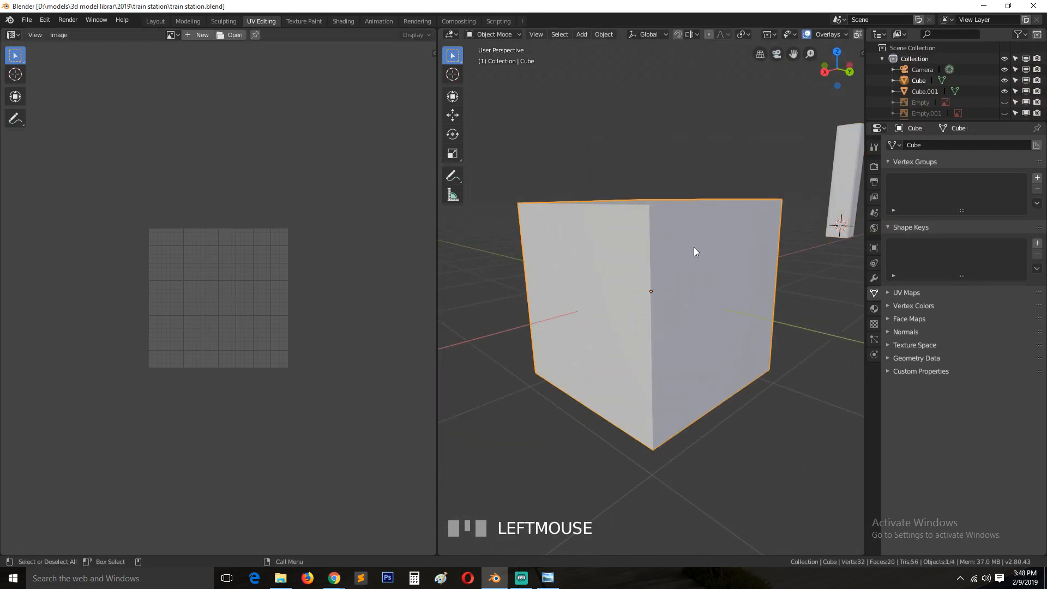
pyautogui.press('x')
pyautogui.click(694, 247)
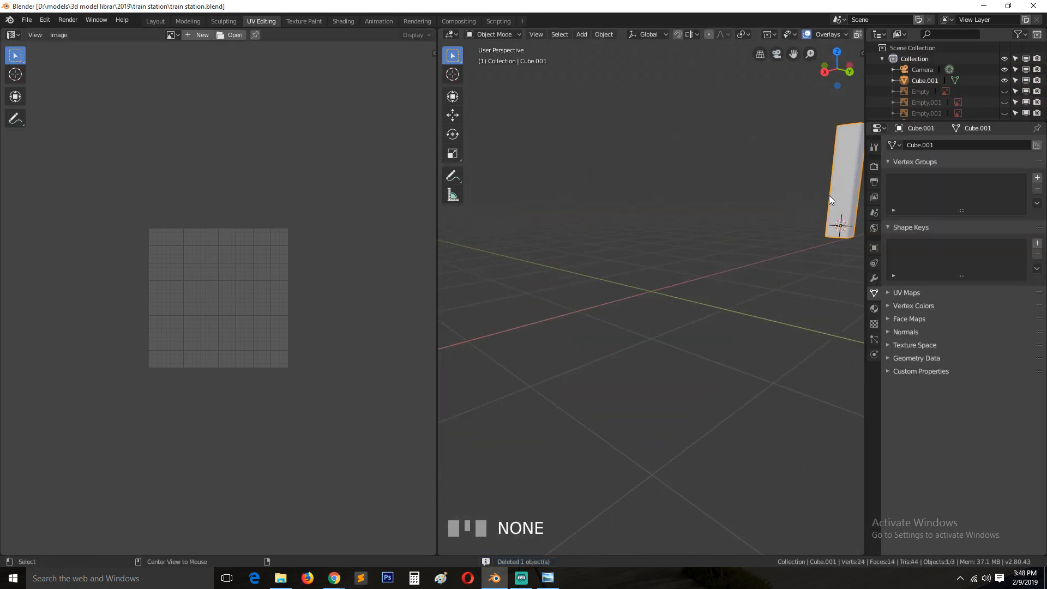
# Step: Clear the pillar's rotation and location so it stands at the world origin, and frame it
pyautogui.hotkey('alt', 'r')
pyautogui.hotkey('alt', 'g')
pyautogui.press('`')
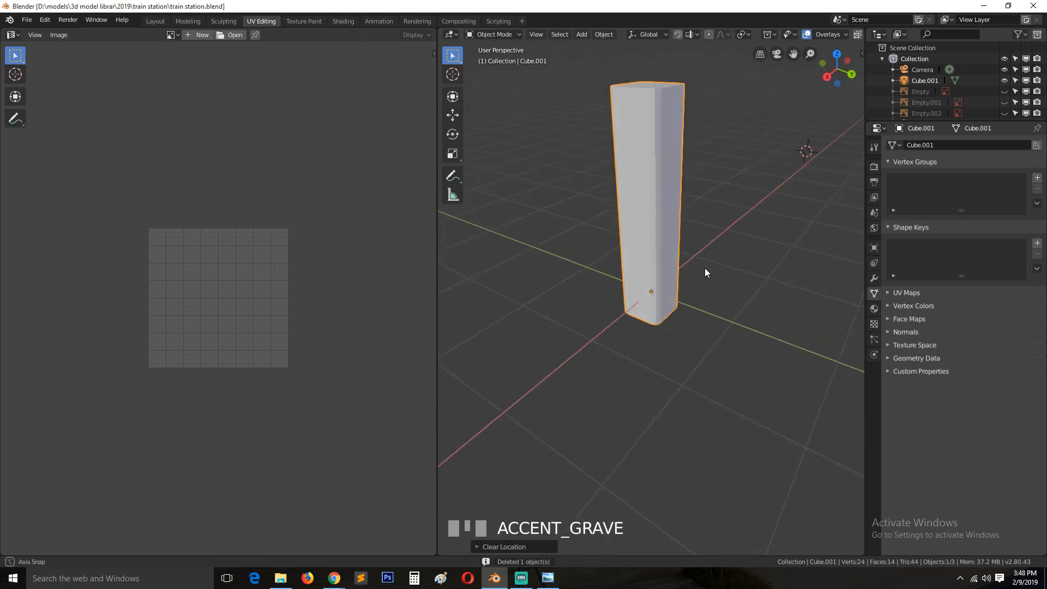
pyautogui.press('KP_Decimal')
pyautogui.moveTo(715, 270); pyautogui.dragTo(752, 272, button='middle')
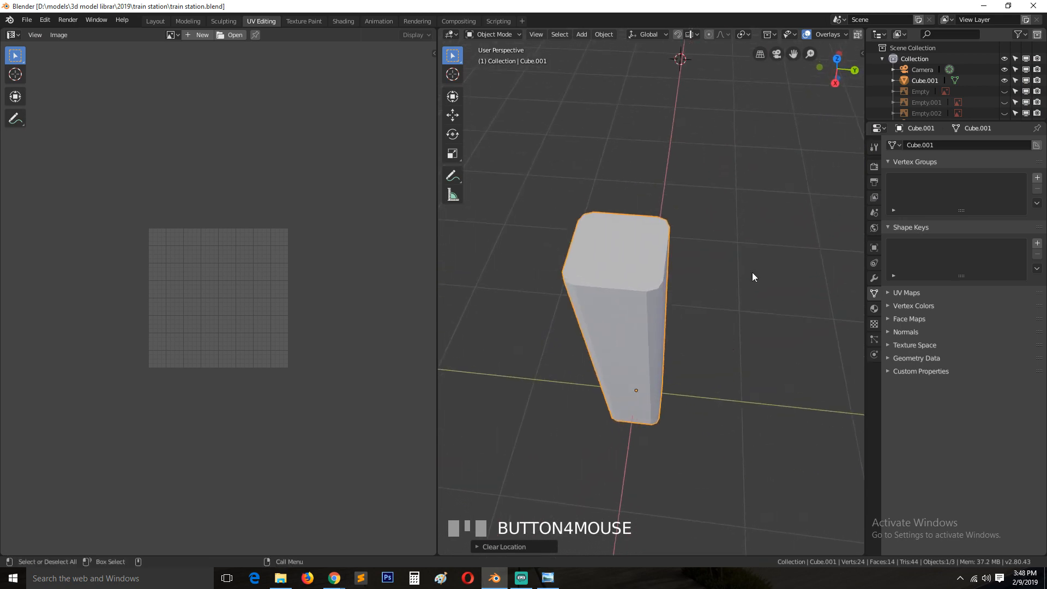
# Step: Set the solid viewport shading colour to Random
pyautogui.scroll(-4, 846, 34)
pyautogui.click(837, 34)
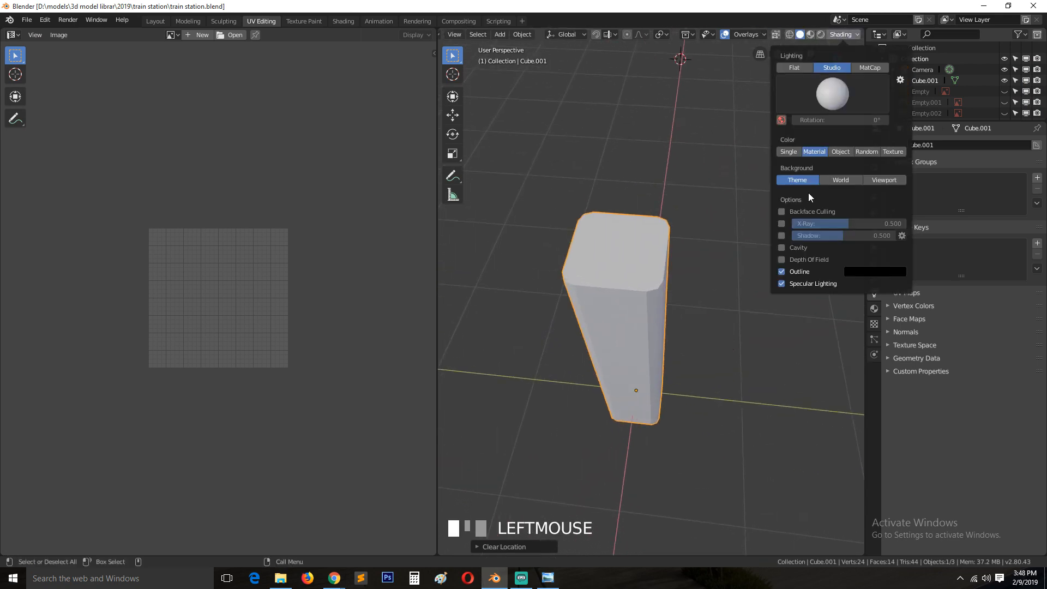
pyautogui.click(867, 152)
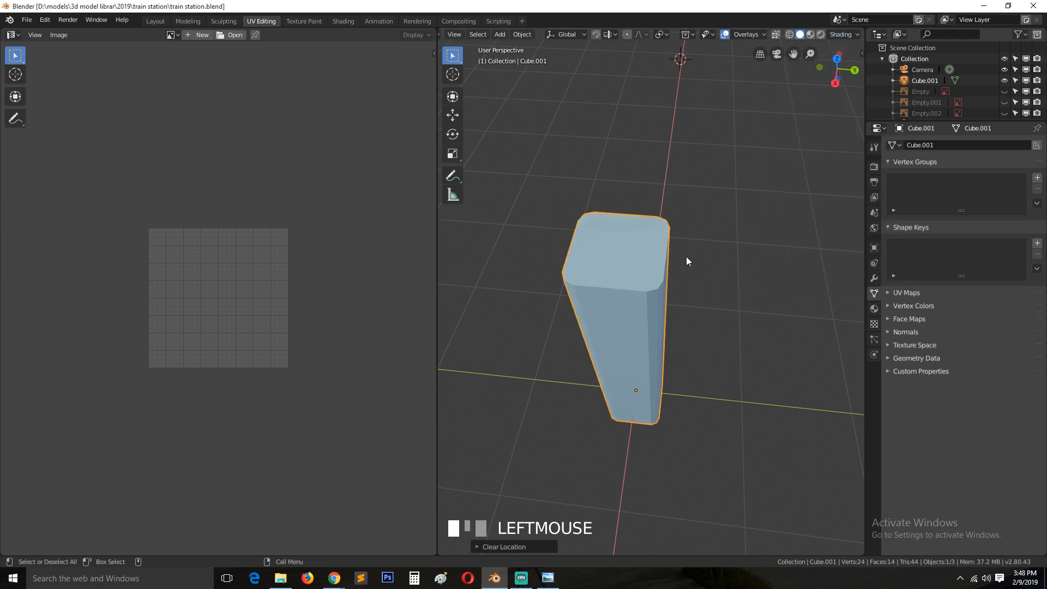
pyautogui.click(858, 34)
pyautogui.click(844, 34)
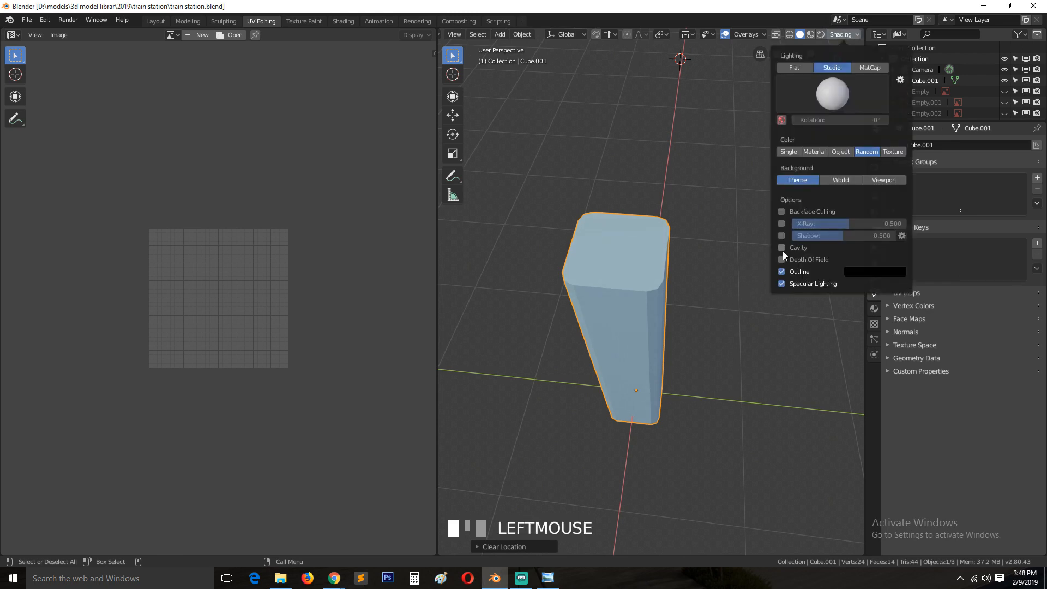
# Step: In Edit Mode, mark seams on the edge loops around the pillar's top and bottom caps and on one vertical edge
pyautogui.scroll(5, 720, 306)
pyautogui.moveTo(714, 316)
pyautogui.mouseDown(button='middle')
pyautogui.moveTo(780, 277)
pyautogui.moveTo(723, 316)
pyautogui.mouseUp(button='middle')
pyautogui.press('Tab')
pyautogui.scroll(-3, 755, 304)
pyautogui.press('q')
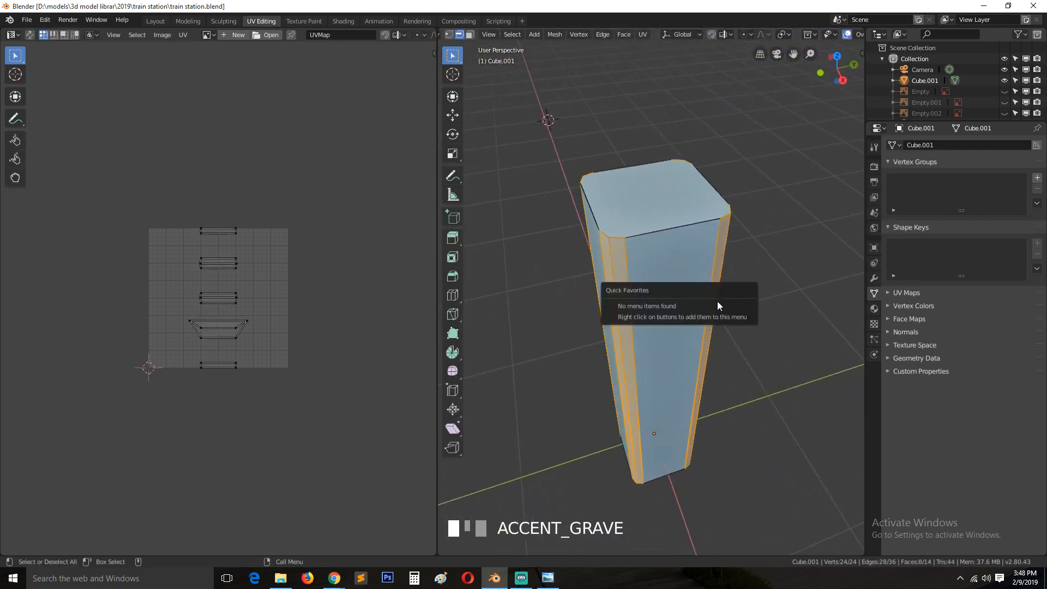
pyautogui.click(633, 178)
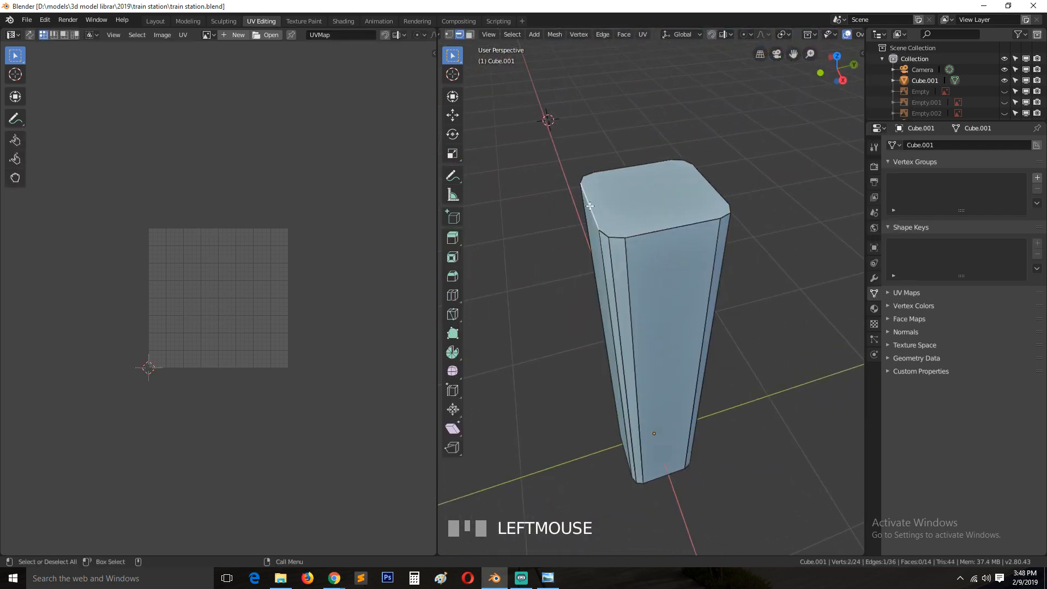
pyautogui.moveTo(632, 179); pyautogui.dragTo(698, 382, button='middle')
pyautogui.keyDown('alt'); pyautogui.click(716, 204); pyautogui.keyUp('alt')
pyautogui.keyDown('alt'); pyautogui.keyDown('shift'); pyautogui.click(773, 132); pyautogui.keyUp('shift'); pyautogui.keyUp('alt')
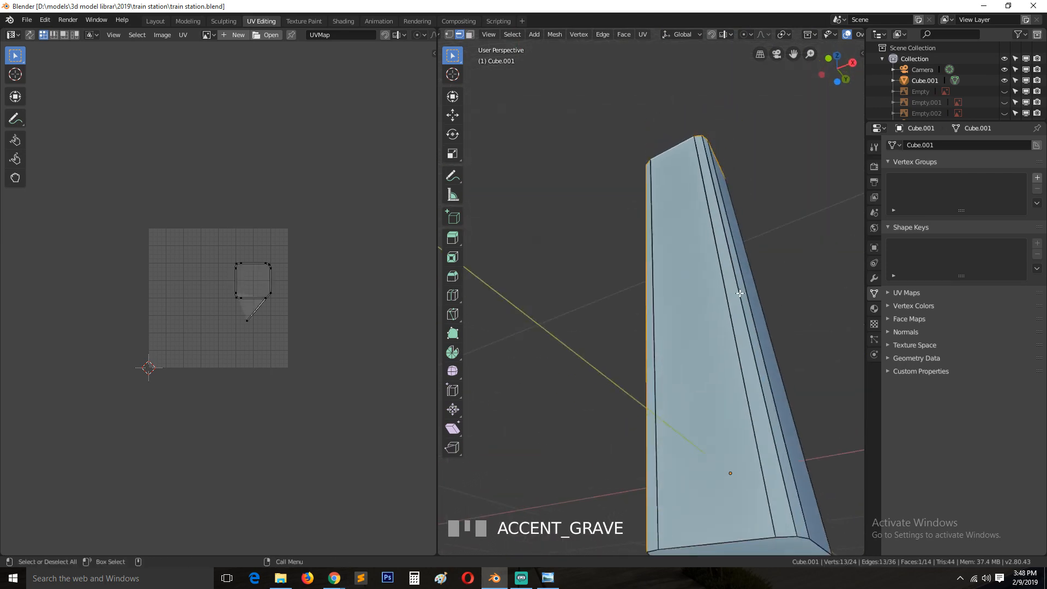
pyautogui.scroll(-2, 698, 382)
pyautogui.keyDown('alt'); pyautogui.keyDown('shift'); pyautogui.click(699, 421); pyautogui.keyUp('shift'); pyautogui.keyUp('alt')
pyautogui.hotkey('ctrl', 'e')
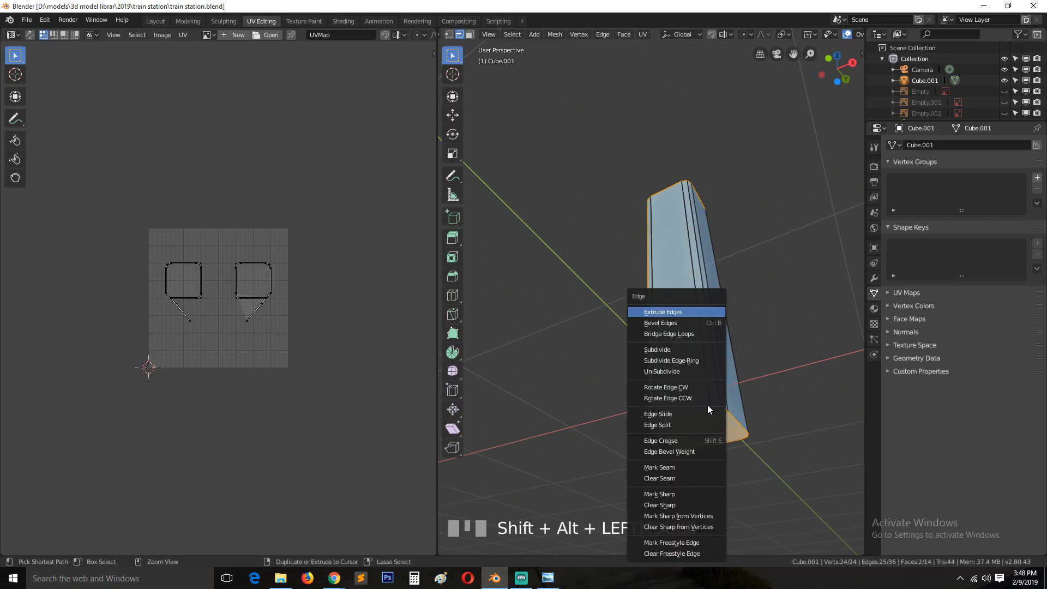
pyautogui.click(674, 467)
# Step: Select the whole pillar mesh and unwrap it along the seams
pyautogui.press('a')
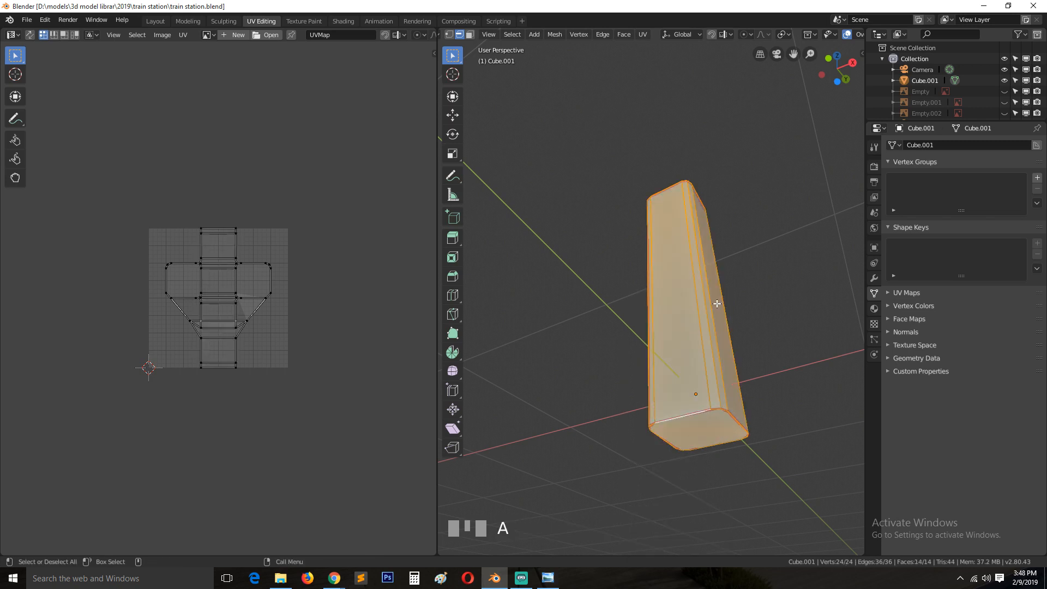
pyautogui.press('u')
pyautogui.click(710, 306)
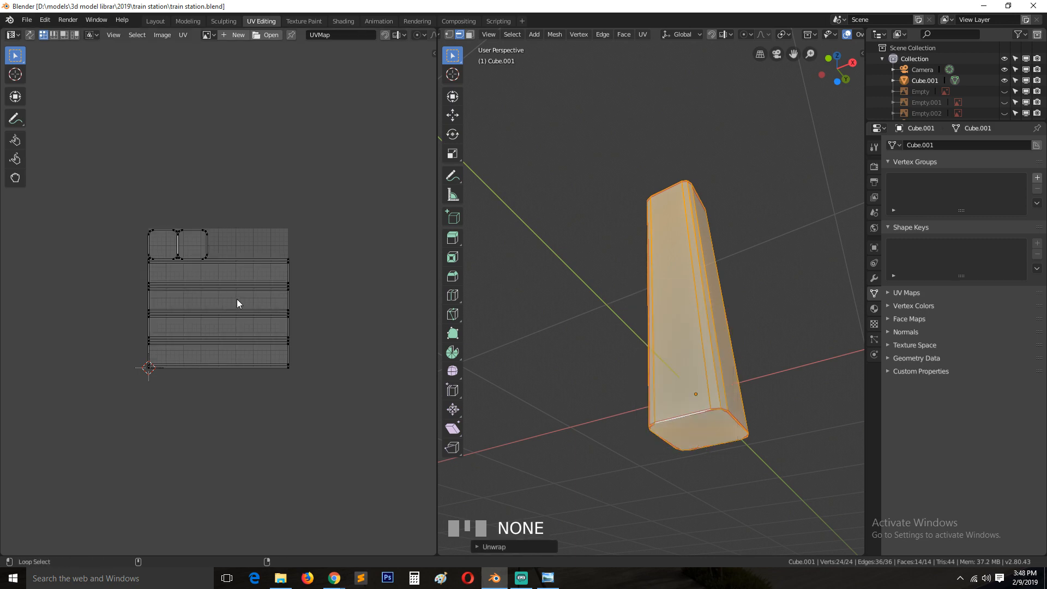
# Step: Rotate all of the pillar's UV islands 90 degrees clockwise so the side strips run vertically
pyautogui.press('a')
pyautogui.scroll(3, 272, 306)
pyautogui.press('a')
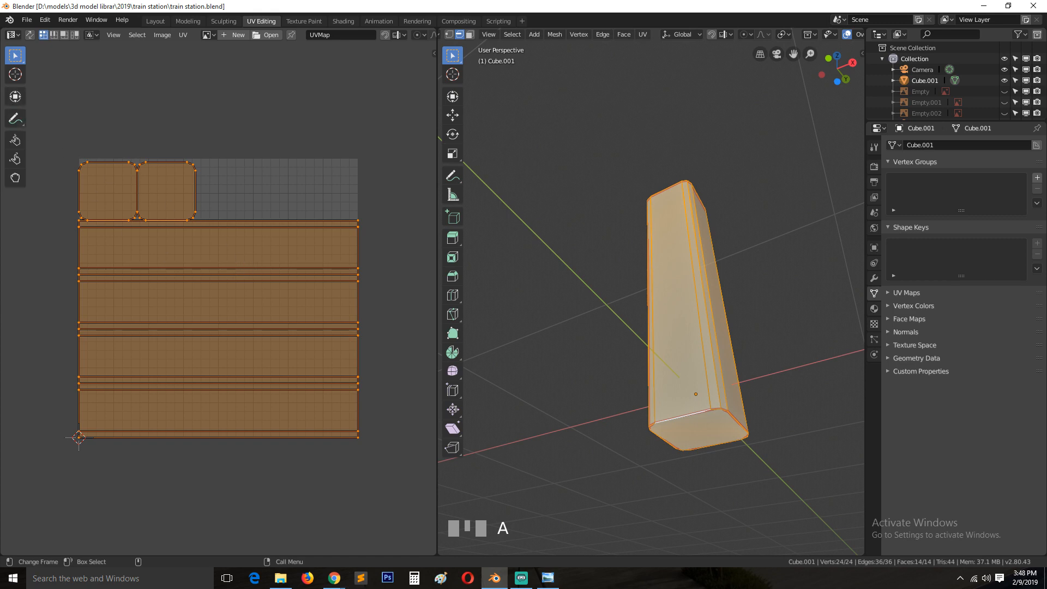
pyautogui.press('r')
pyautogui.click(236, 255)
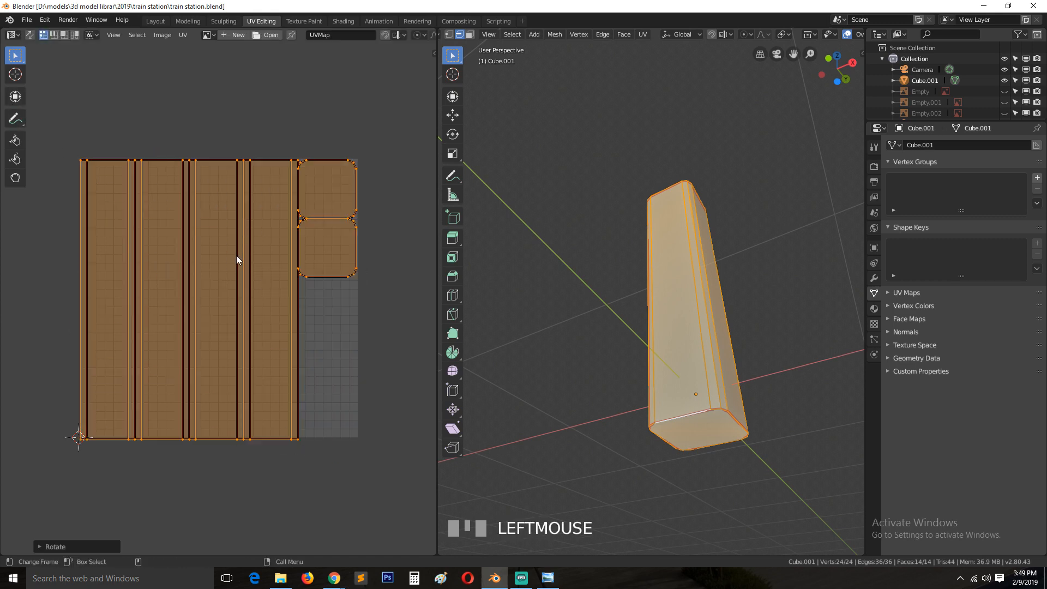
# Step: Return to Object Mode, switch to the Shading workspace and frame the pillar
pyautogui.press('Tab')
pyautogui.moveTo(699, 262); pyautogui.dragTo(640, 312, button='middle')
pyautogui.scroll(2, 511, 351)
pyautogui.scroll(-3, 664, 349)
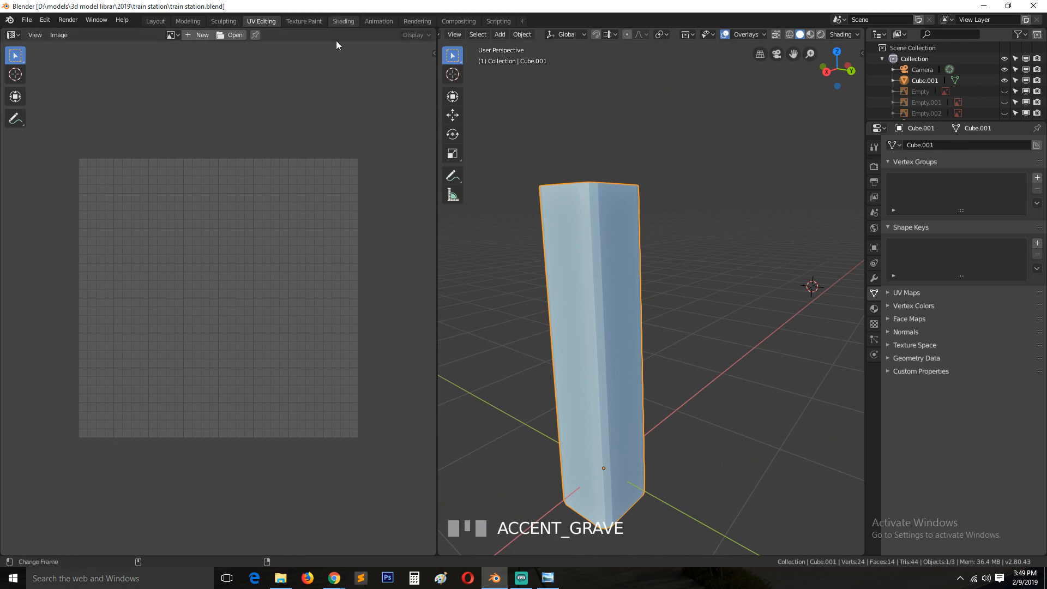
pyautogui.click(343, 20)
pyautogui.scroll(2, 456, 172)
pyautogui.press('KP_Decimal')
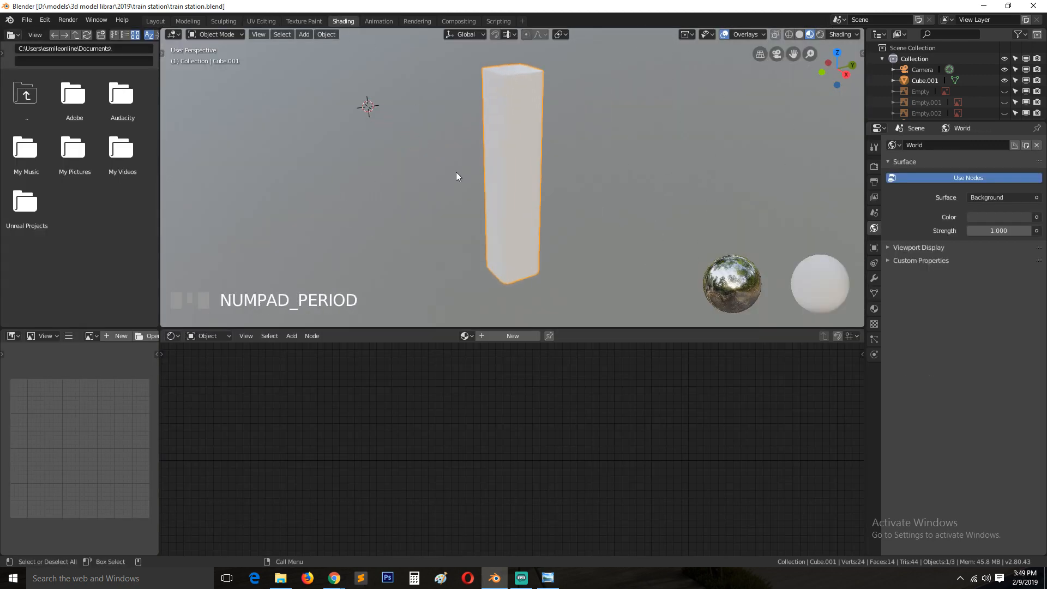
pyautogui.press('`')
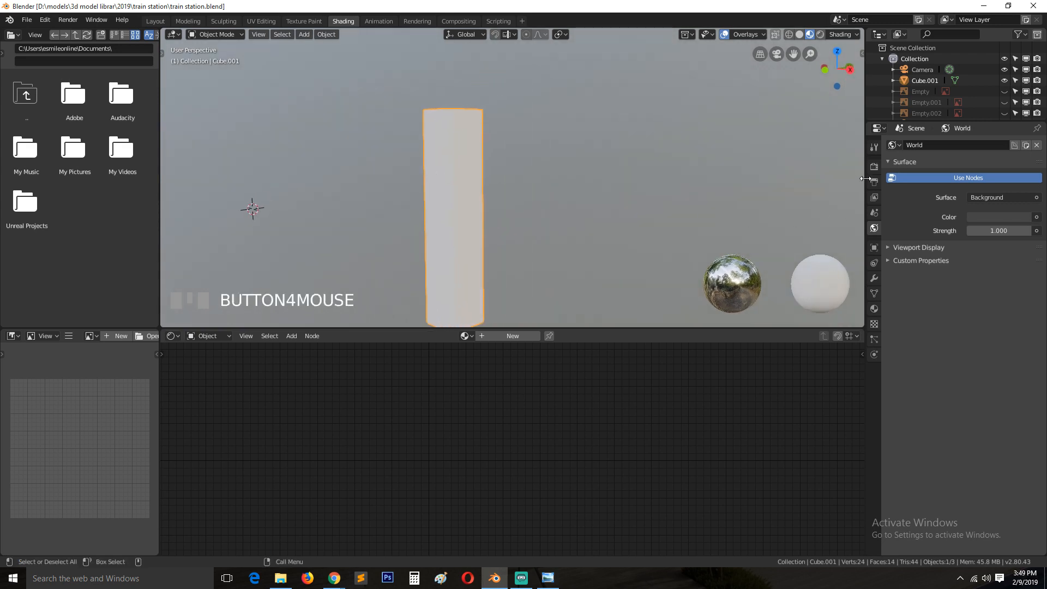
# Step: Review the render engine choices in the scene's render settings, keeping Eevee
pyautogui.click(874, 166)
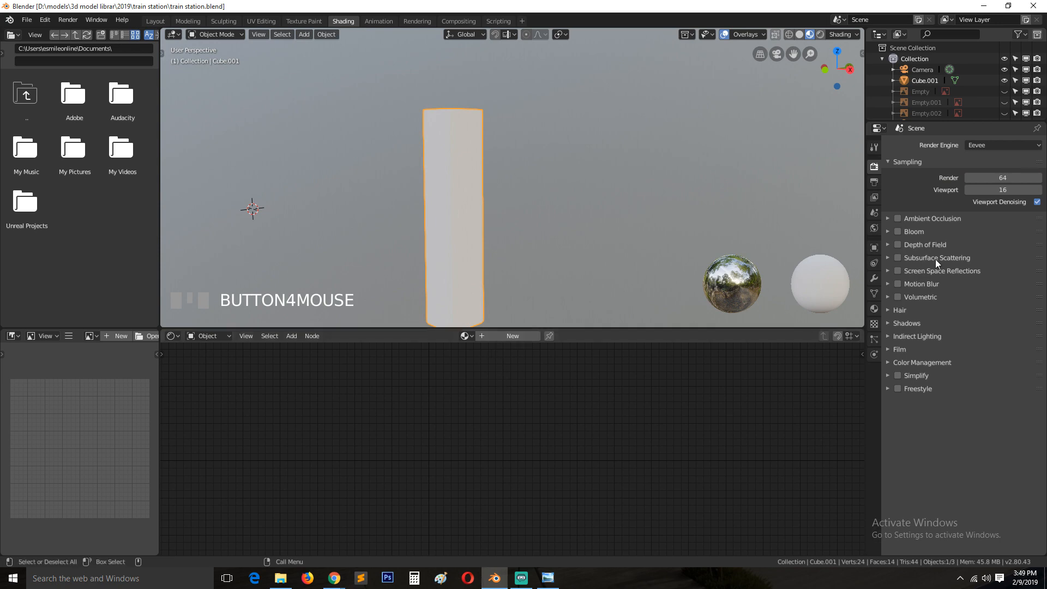
pyautogui.click(987, 146)
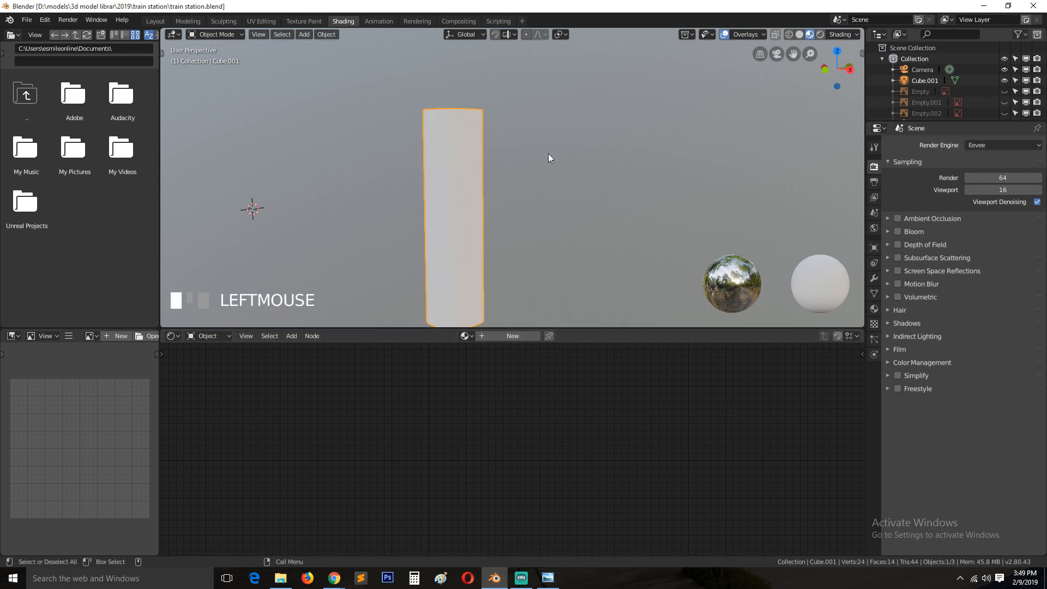
pyautogui.click(990, 146)
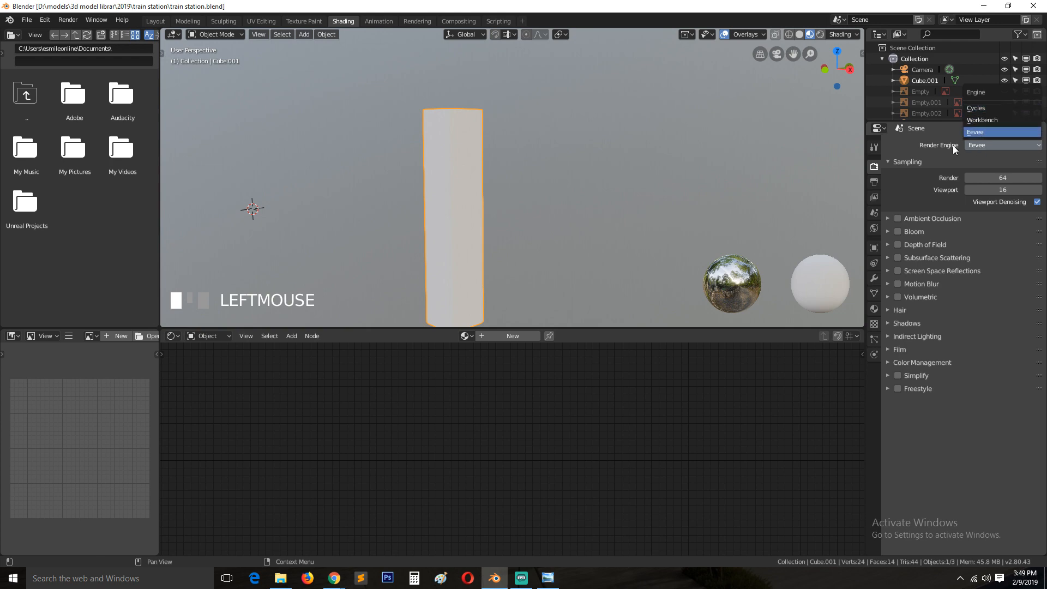
pyautogui.click(496, 154)
# Step: Examine the pillar's top and sides from several angles in the shaded preview
pyautogui.press('`')
pyautogui.hotkey('shift', '`')
pyautogui.scroll(6, 662, 193)
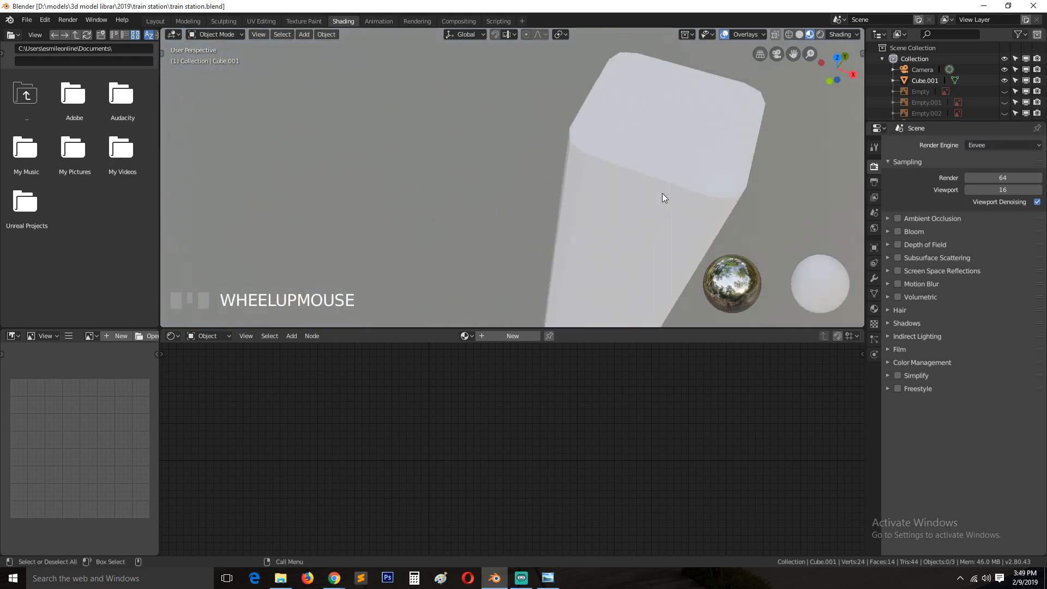
pyautogui.scroll(2, 662, 193)
pyautogui.moveTo(662, 193); pyautogui.dragTo(573, 177, button='middle')
pyautogui.keyDown('shift'); pyautogui.moveTo(573, 177); pyautogui.dragTo(552, 136, button='middle'); pyautogui.keyUp('shift')
pyautogui.scroll(-5, 559, 182)
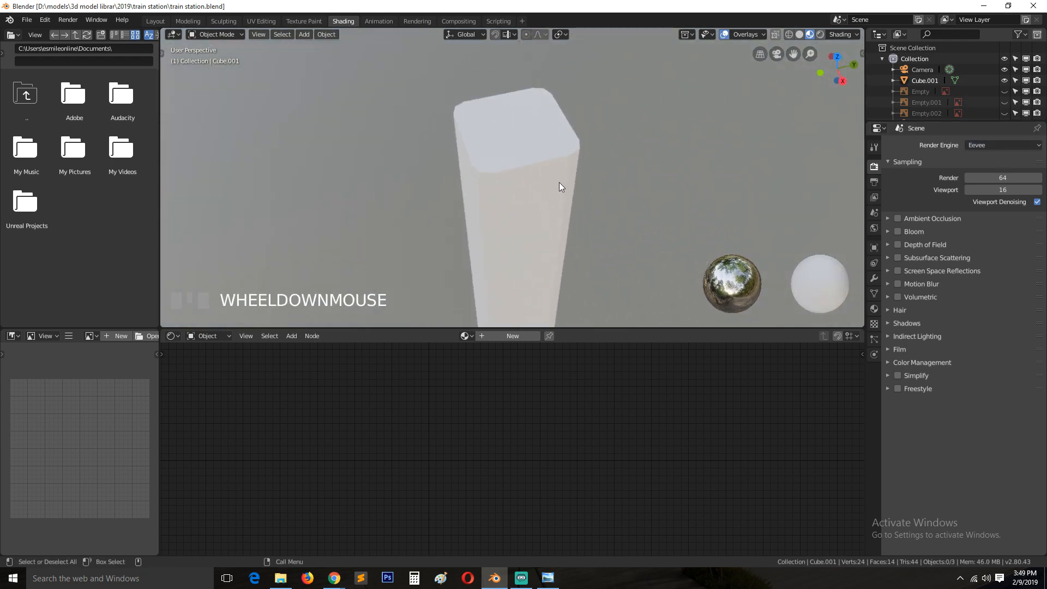
pyautogui.hotkey('shift', '`')
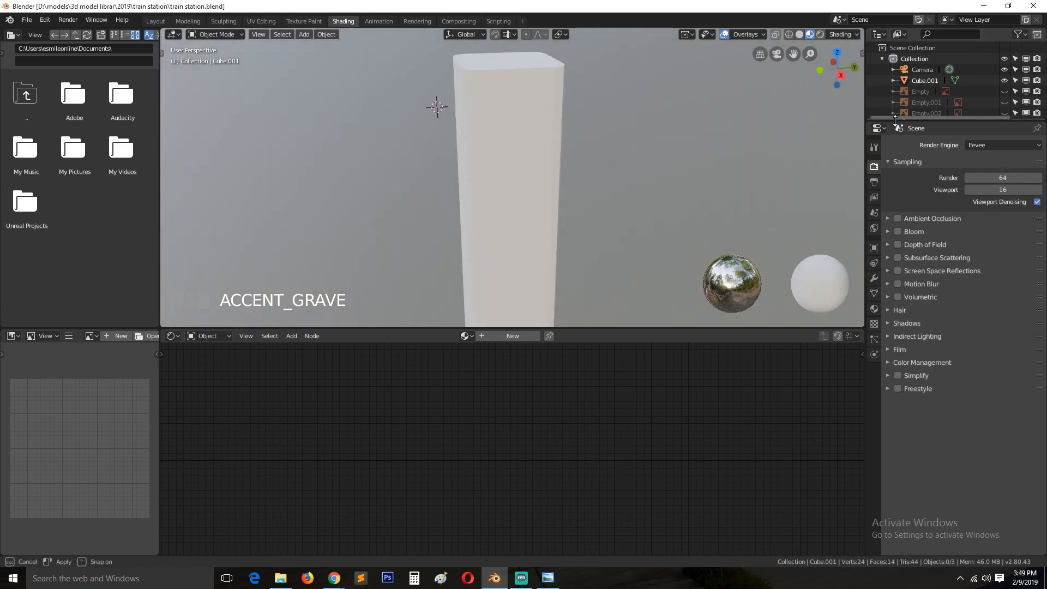
# Step: Enlarge the Outliner area, turn it into an Image Editor and display the reference picture image.JPG
pyautogui.moveTo(895, 119); pyautogui.dragTo(895, 206)
pyautogui.click(879, 34)
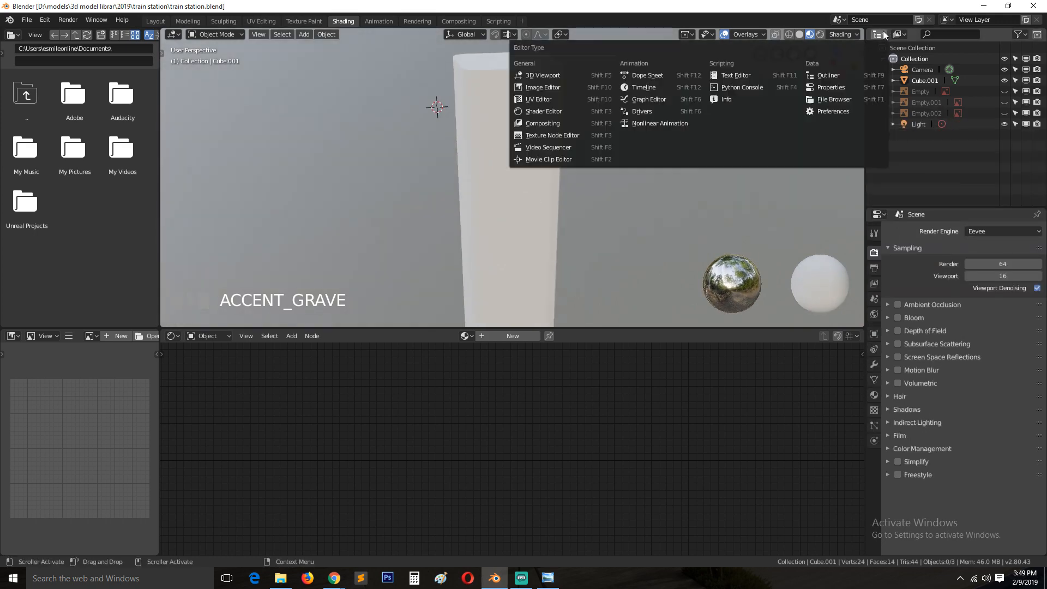
pyautogui.click(543, 88)
pyautogui.click(990, 35)
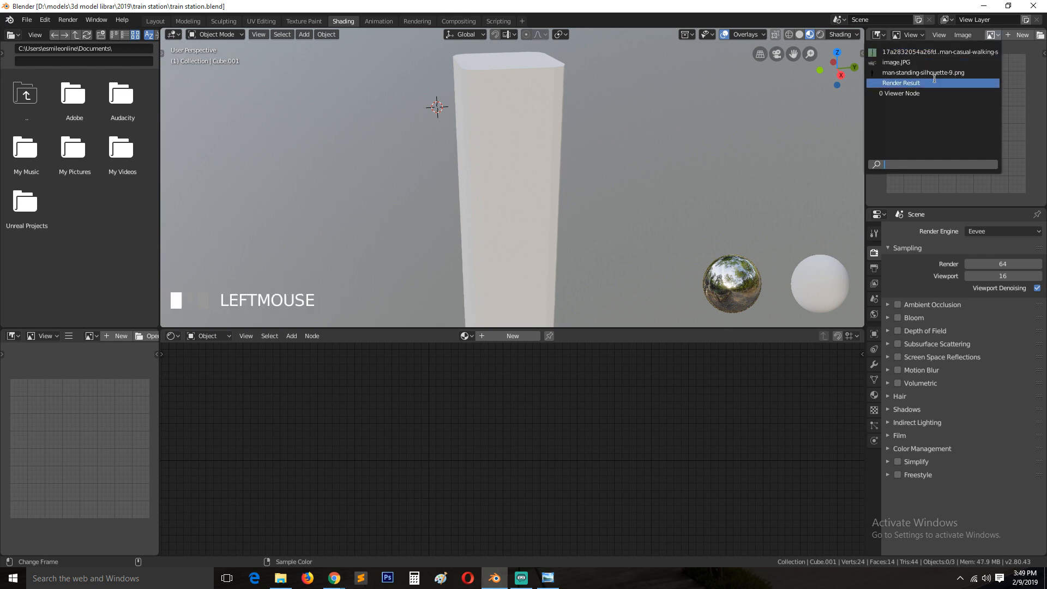
pyautogui.click(933, 62)
# Step: Enlarge the Image Editor area in both directions and frame the tiled pillar in the reference picture
pyautogui.scroll(2, 927, 137)
pyautogui.scroll(-2, 928, 137)
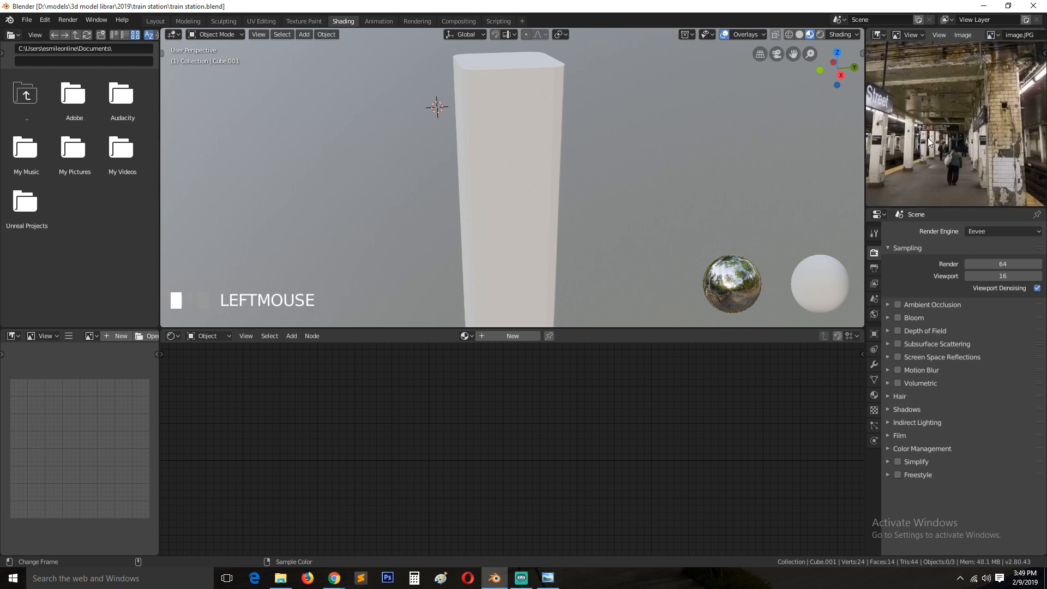
pyautogui.moveTo(928, 137); pyautogui.dragTo(874, 111, button='middle')
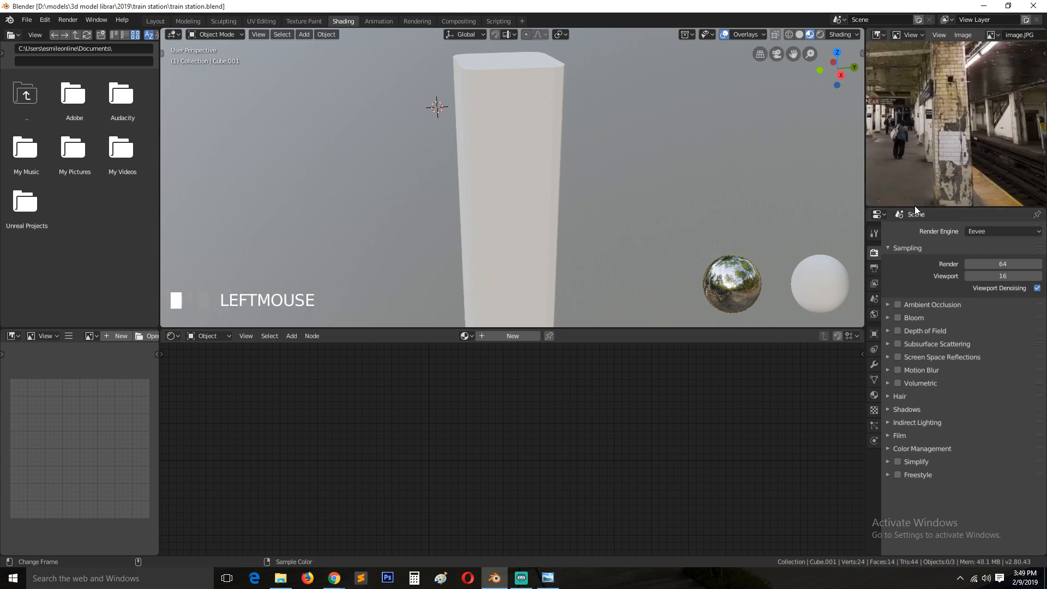
pyautogui.moveTo(915, 207); pyautogui.dragTo(909, 248)
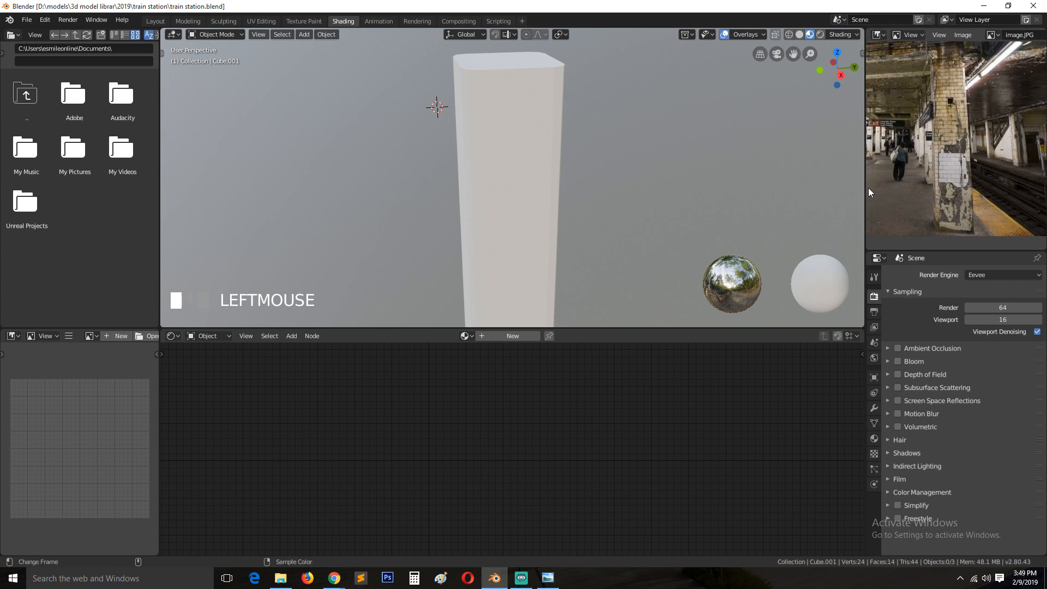
pyautogui.moveTo(866, 188); pyautogui.dragTo(754, 184)
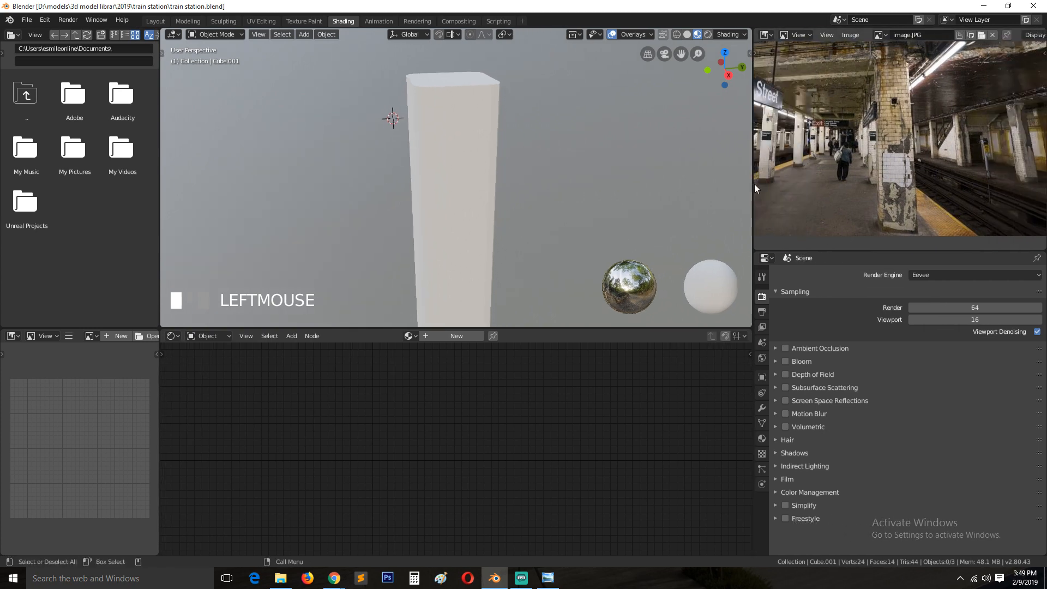
pyautogui.scroll(2, 882, 112)
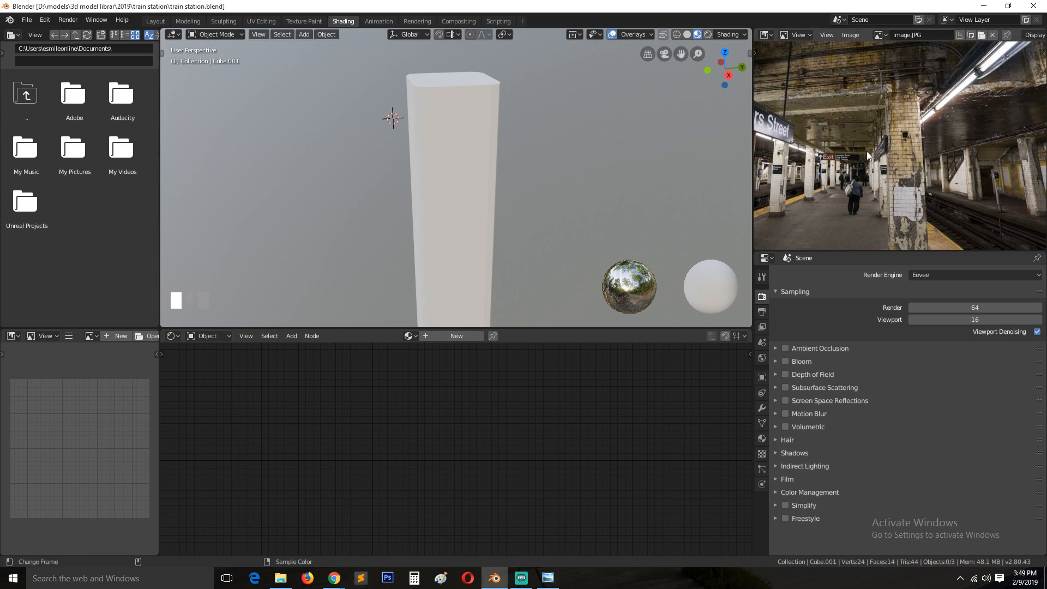
pyautogui.moveTo(866, 152); pyautogui.dragTo(862, 124, button='middle')
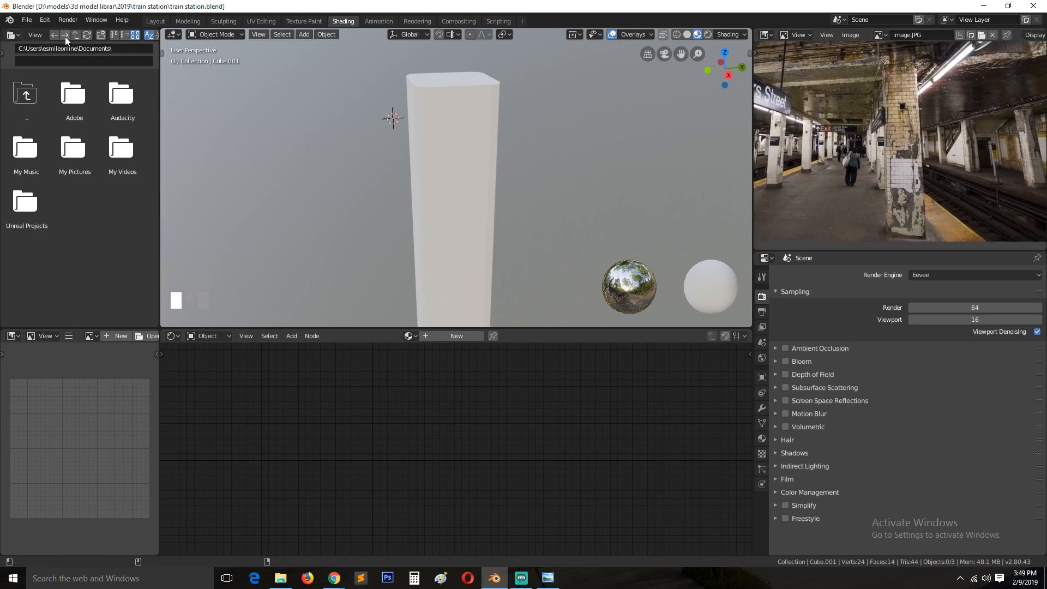
# Step: Point the File Browser to the D:\models\3d model librar\TEXTURES folder
pyautogui.click(73, 49)
pyautogui.write('D:\\')
pyautogui.press('Return')
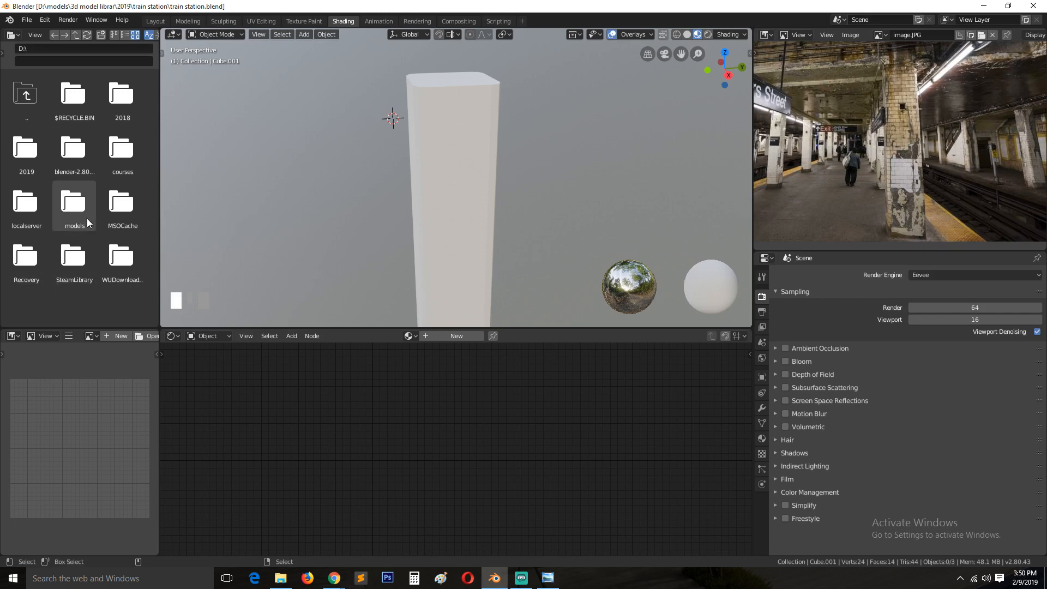
pyautogui.doubleClick(64, 208)
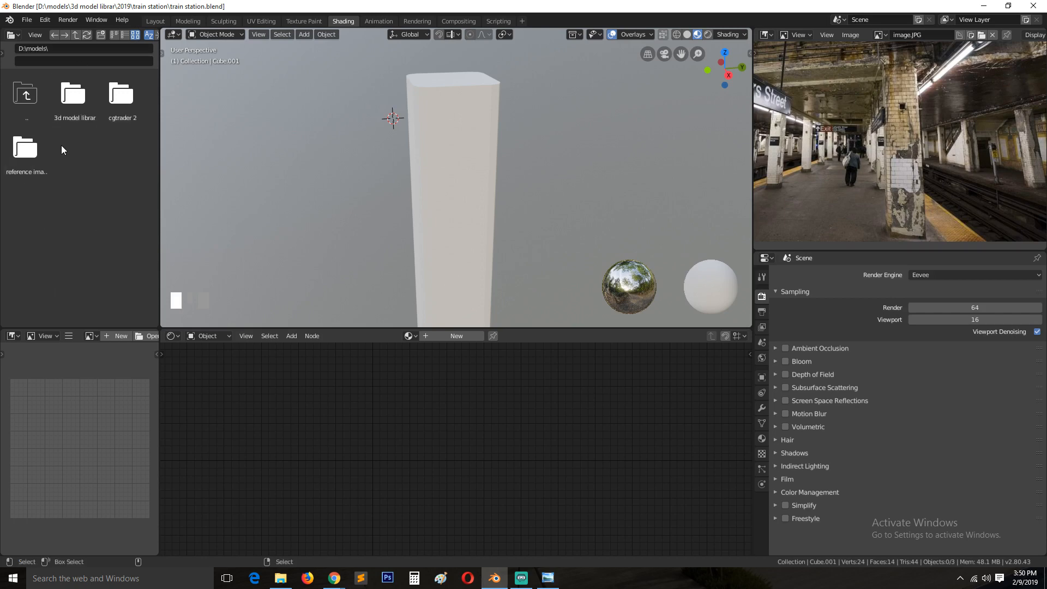
pyautogui.doubleClick(84, 106)
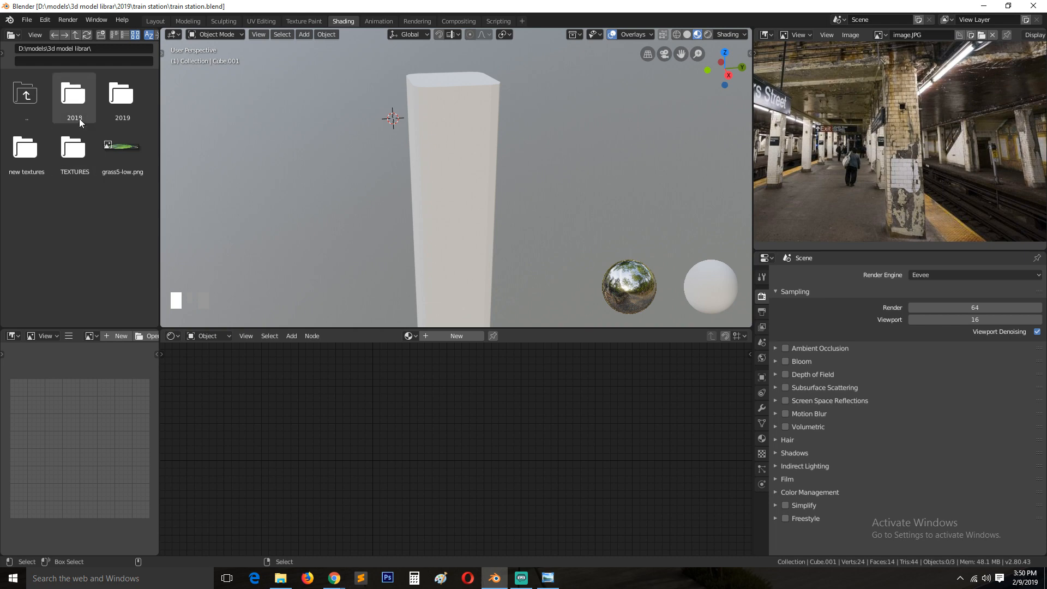
pyautogui.doubleClick(76, 157)
# Step: Look through the 4K Tiles folder and folders 7 and 6 for a tile texture, returning to the TEXTURES folder
pyautogui.scroll(-8, 80, 117)
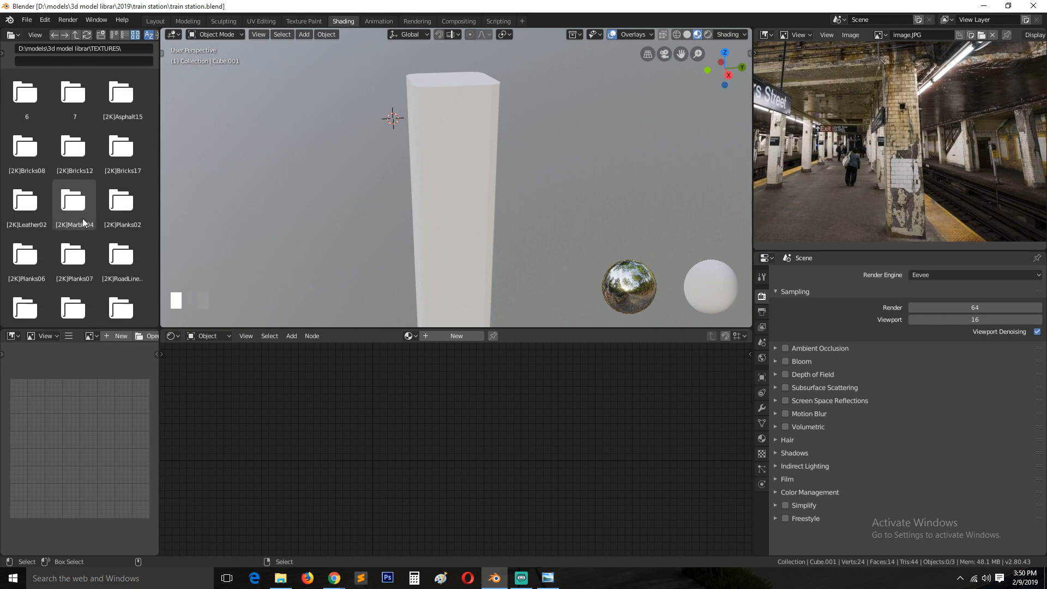
pyautogui.doubleClick(121, 103)
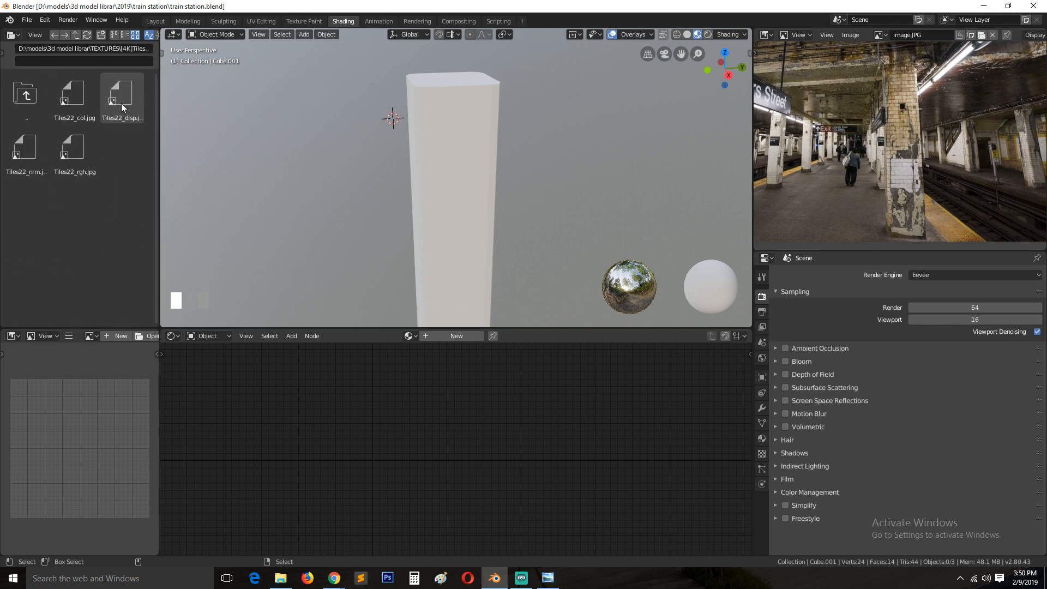
pyautogui.doubleClick(18, 98)
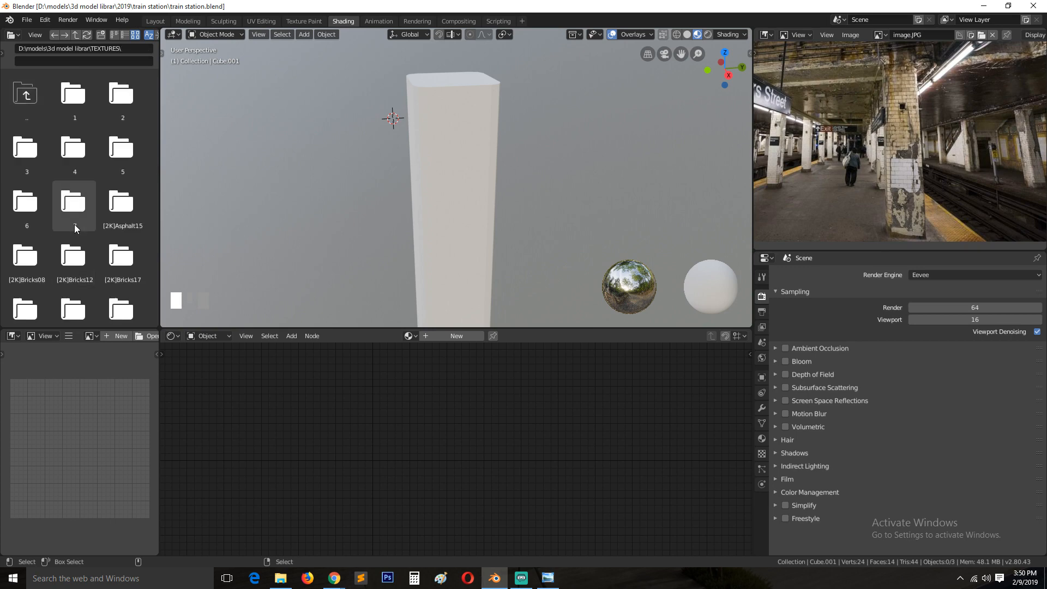
pyautogui.doubleClick(75, 224)
pyautogui.doubleClick(30, 81)
pyautogui.doubleClick(25, 203)
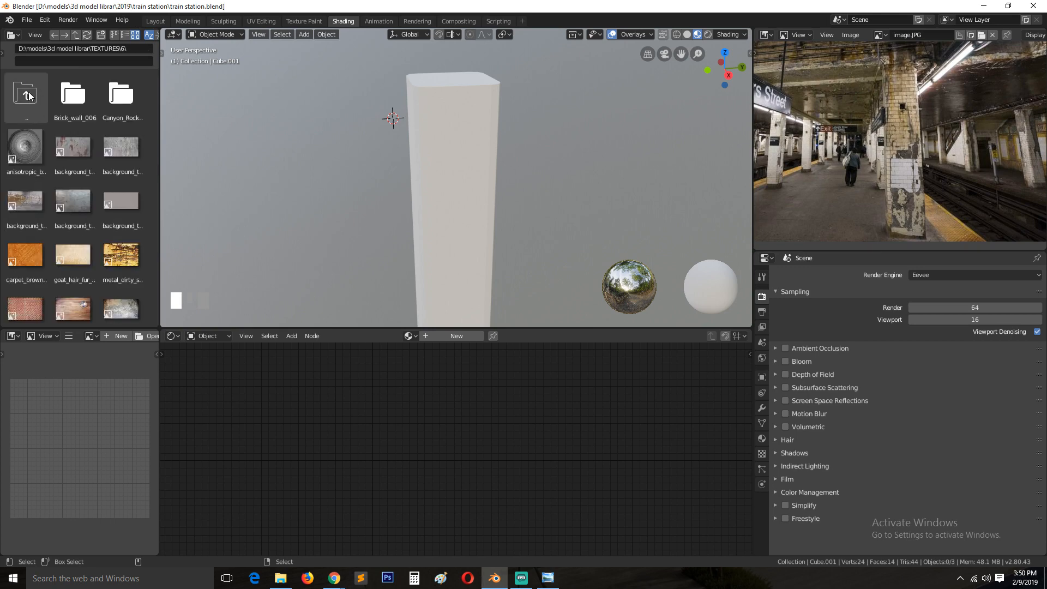
pyautogui.doubleClick(34, 110)
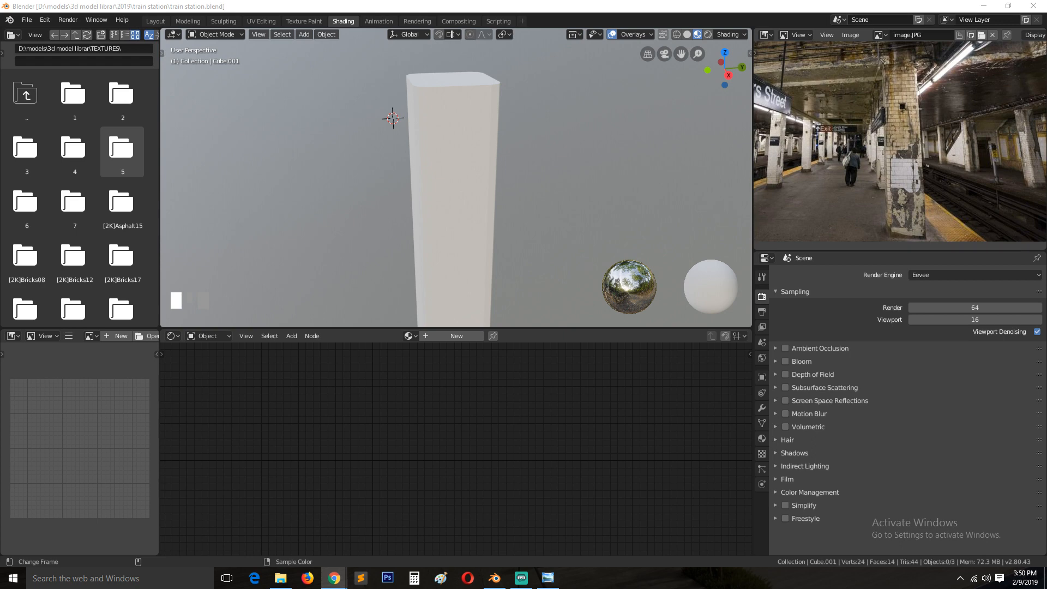
# Step: Switch to Chrome and review the tile texture image results and the usage rights filter options
pyautogui.click(333, 579)
pyautogui.scroll(17, 383, 345)
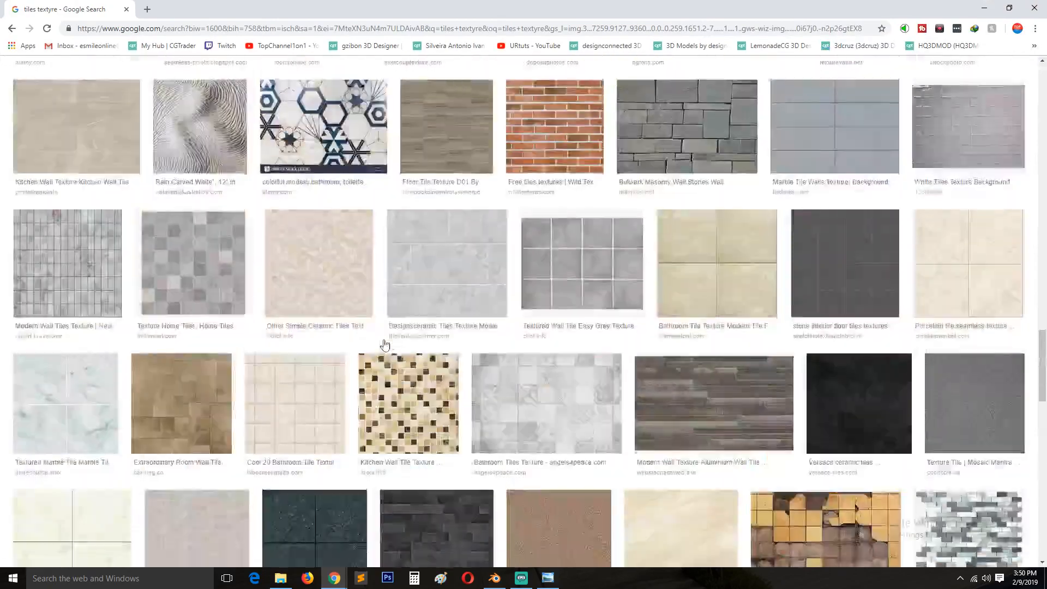
pyautogui.scroll(10, 418, 350)
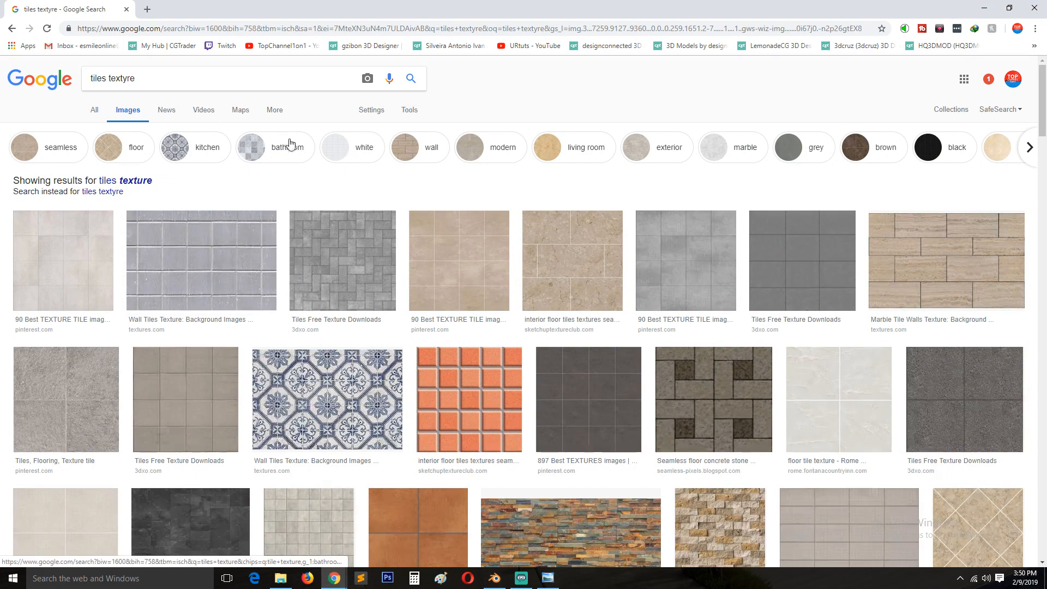
pyautogui.click(411, 112)
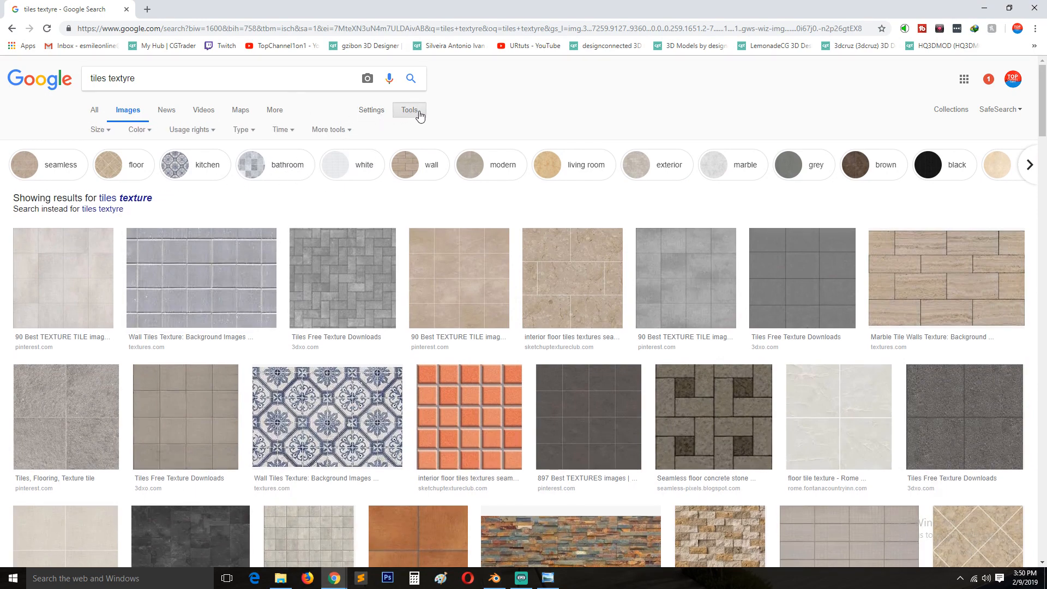
pyautogui.click(211, 132)
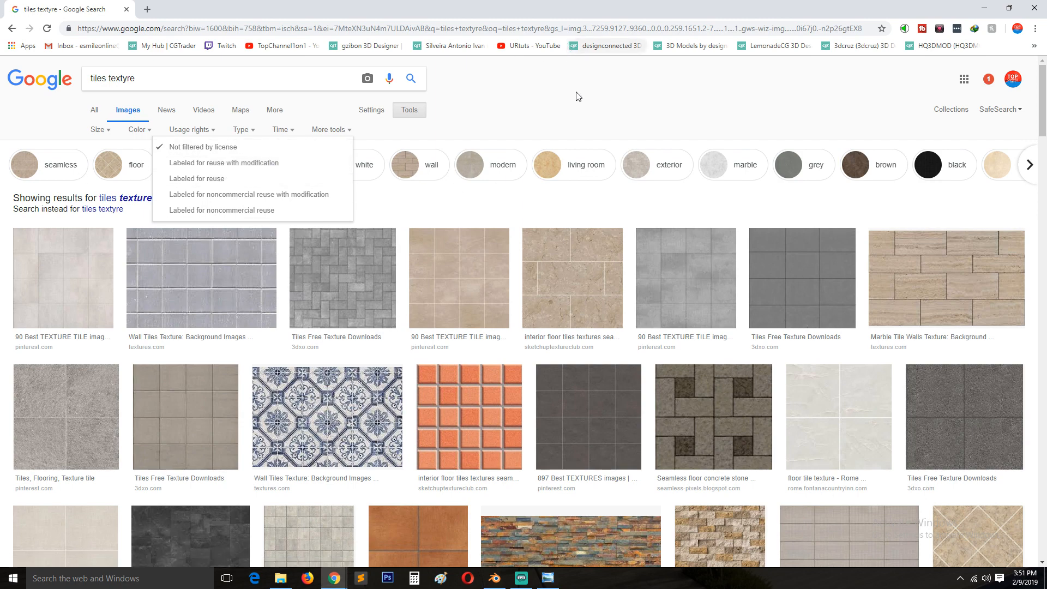
pyautogui.click(558, 111)
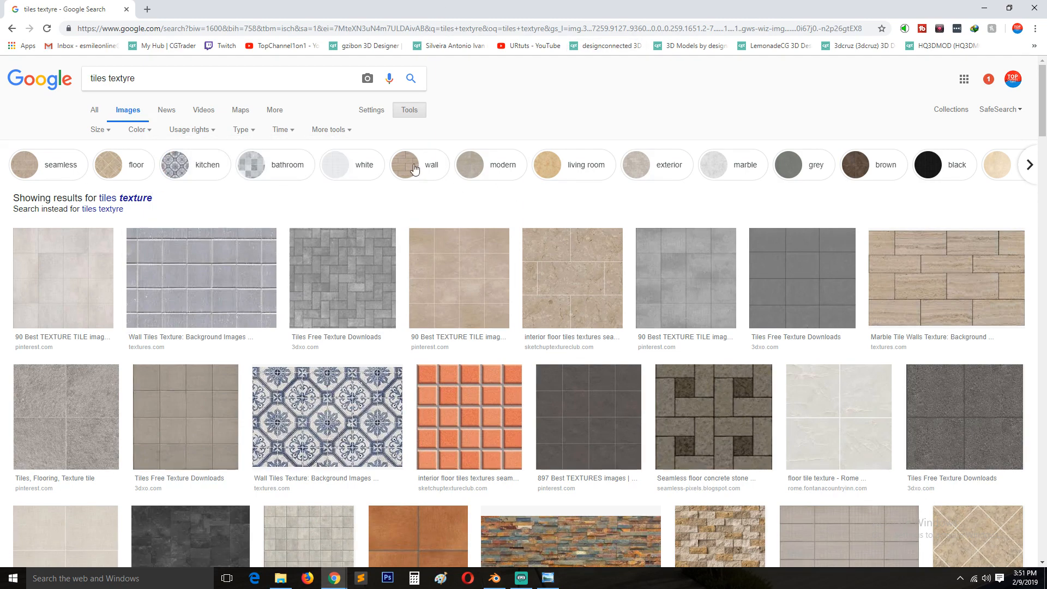
# Step: Move the Chrome window off this screen and view the pillar in Blender from a low angle
pyautogui.doubleClick(484, 12)
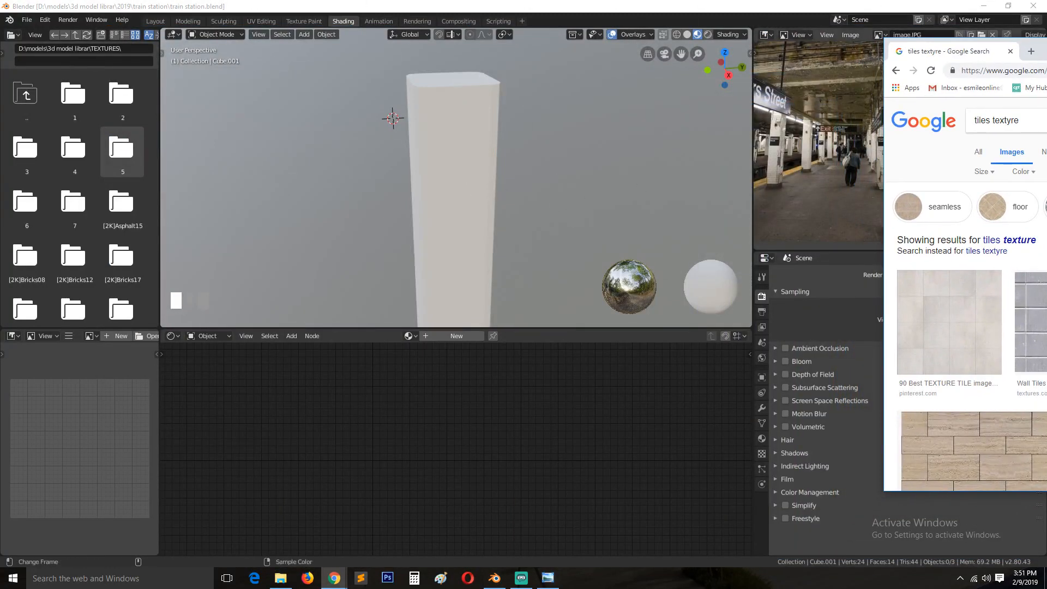
pyautogui.doubleClick(1046, 49)
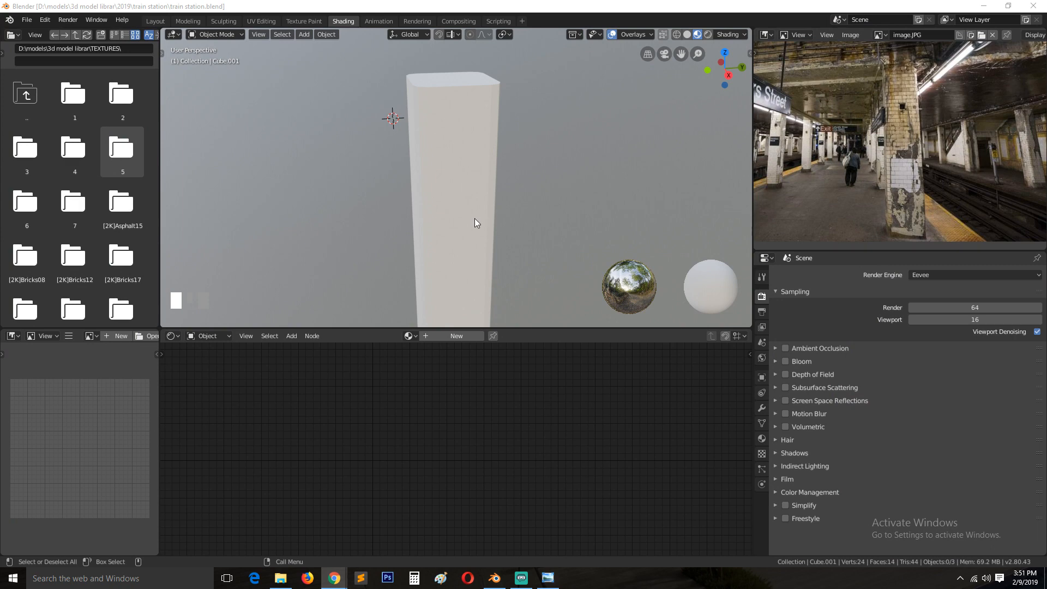
pyautogui.scroll(-2, 475, 218)
pyautogui.press('`')
pyautogui.moveTo(516, 217); pyautogui.dragTo(500, 173, button='middle')
pyautogui.click(501, 173)
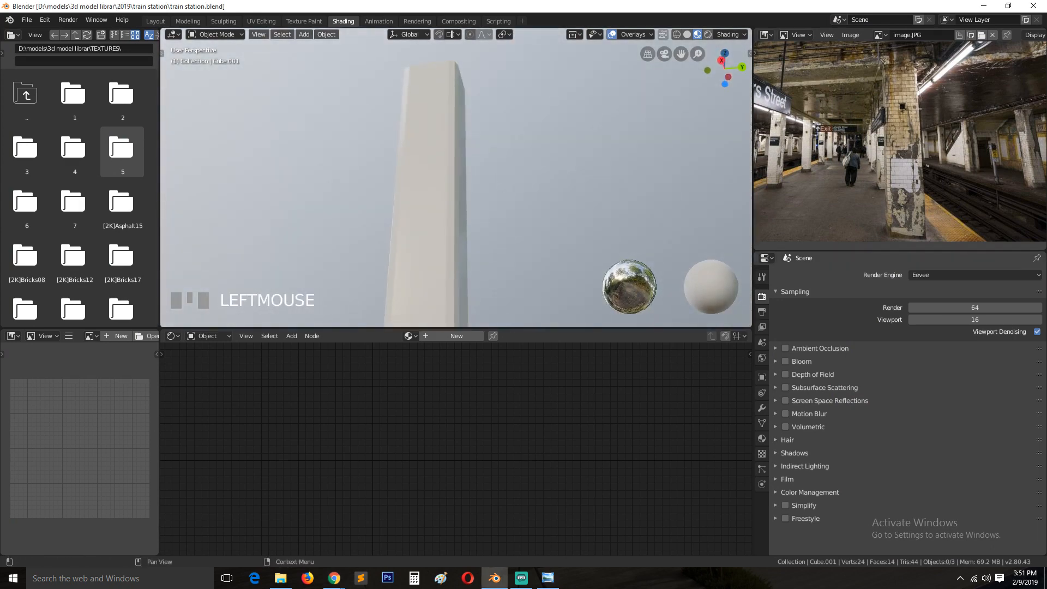
pyautogui.hotkey('alt', 'Tab')
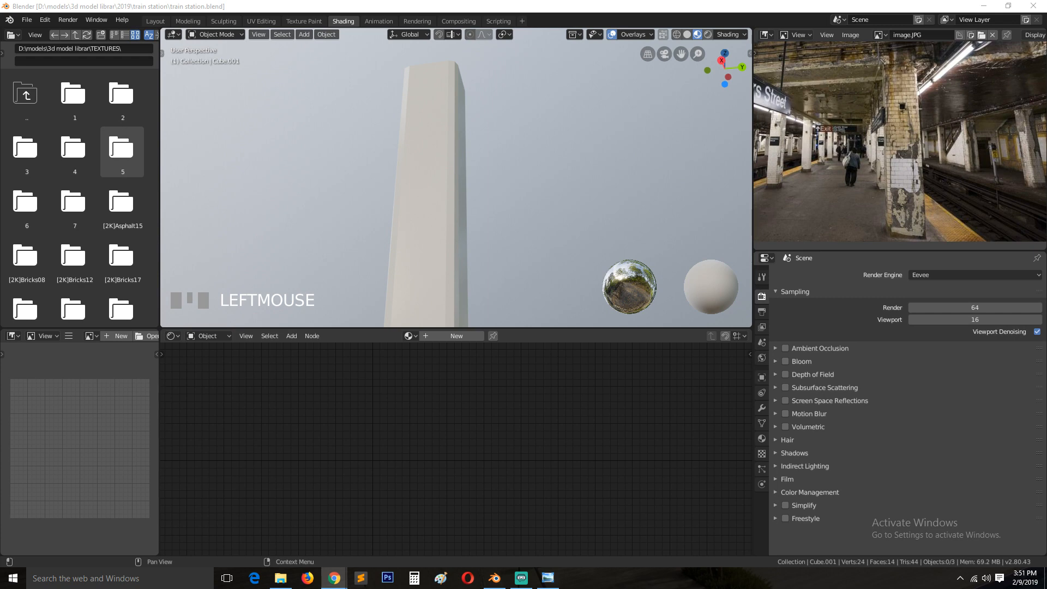
# Step: Split the reference Image Editor in two side by side and widen both areas to a similar size
pyautogui.moveTo(1016, 42); pyautogui.dragTo(934, 115)
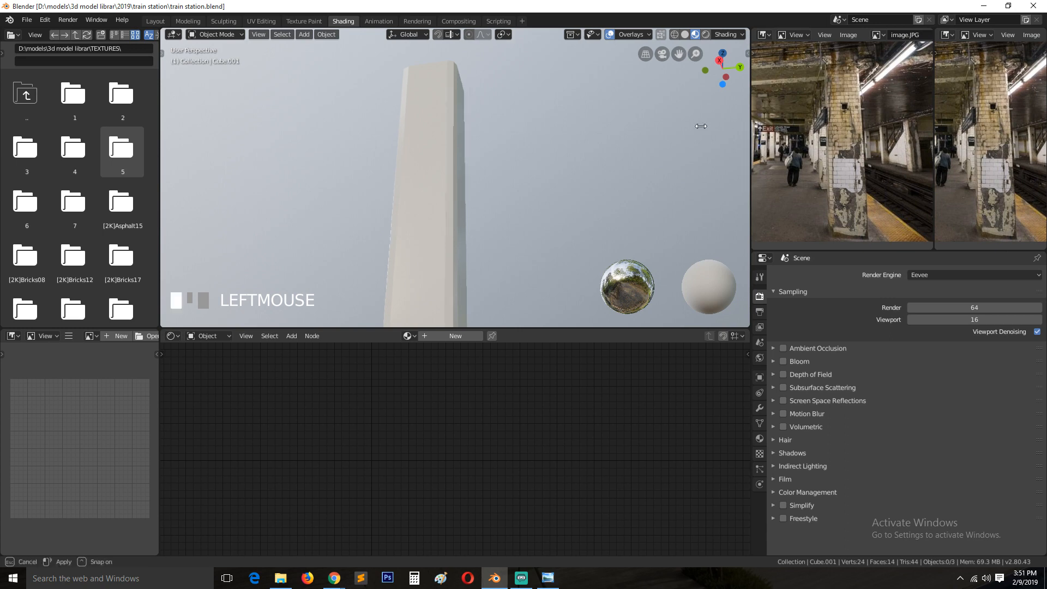
pyautogui.moveTo(752, 126); pyautogui.dragTo(636, 139)
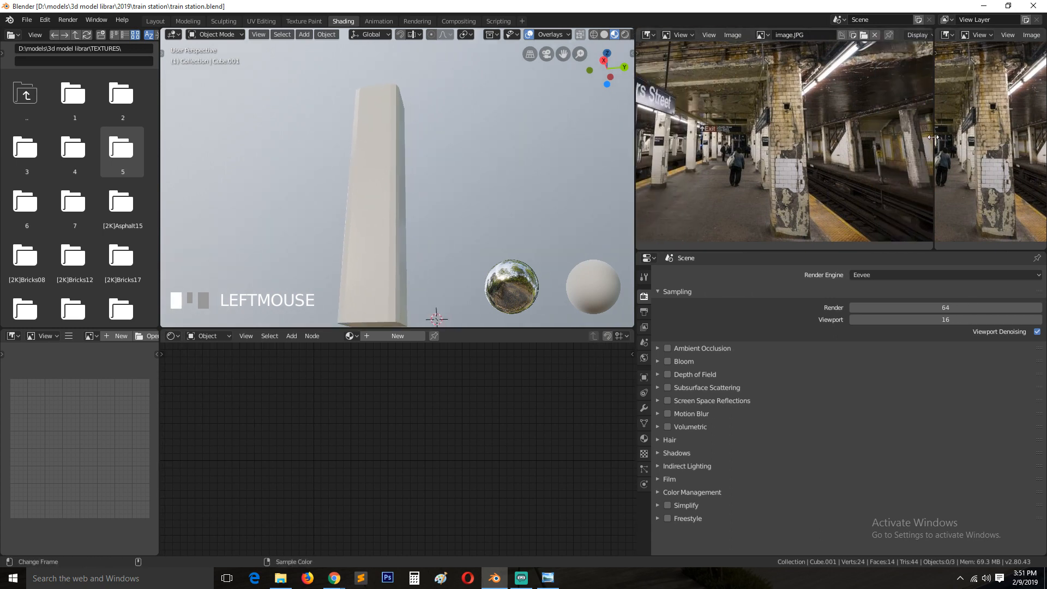
pyautogui.moveTo(934, 138); pyautogui.dragTo(819, 150)
pyautogui.scroll(-1, 767, 155)
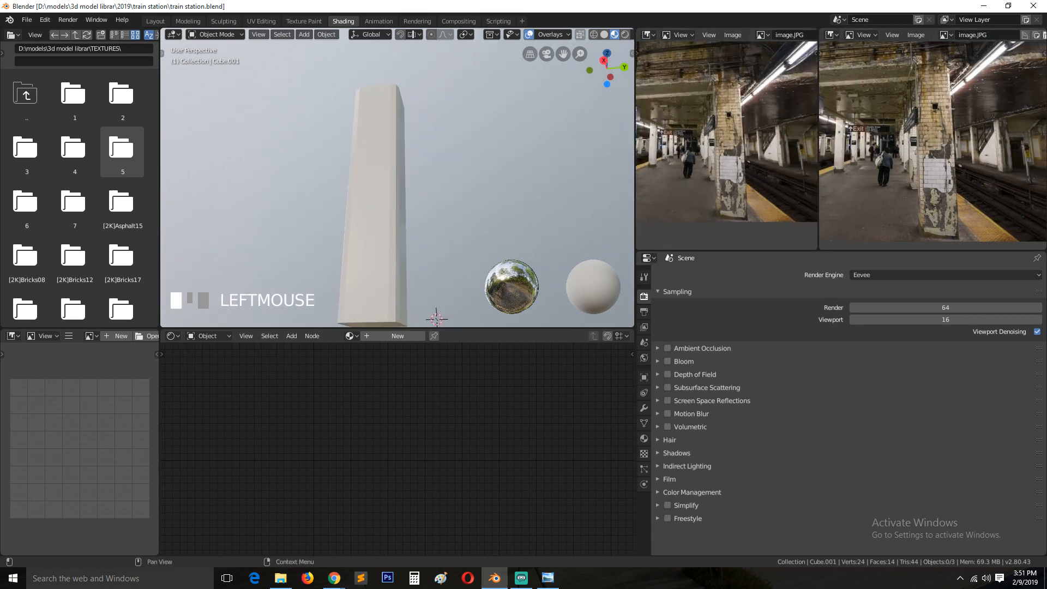
# Step: Load the wildtextures seamless tiles image into the second Image Editor and frame it beside the close-up of the reference pillar
pyautogui.moveTo(1046, 218); pyautogui.dragTo(856, 159)
pyautogui.scroll(-1, 858, 160)
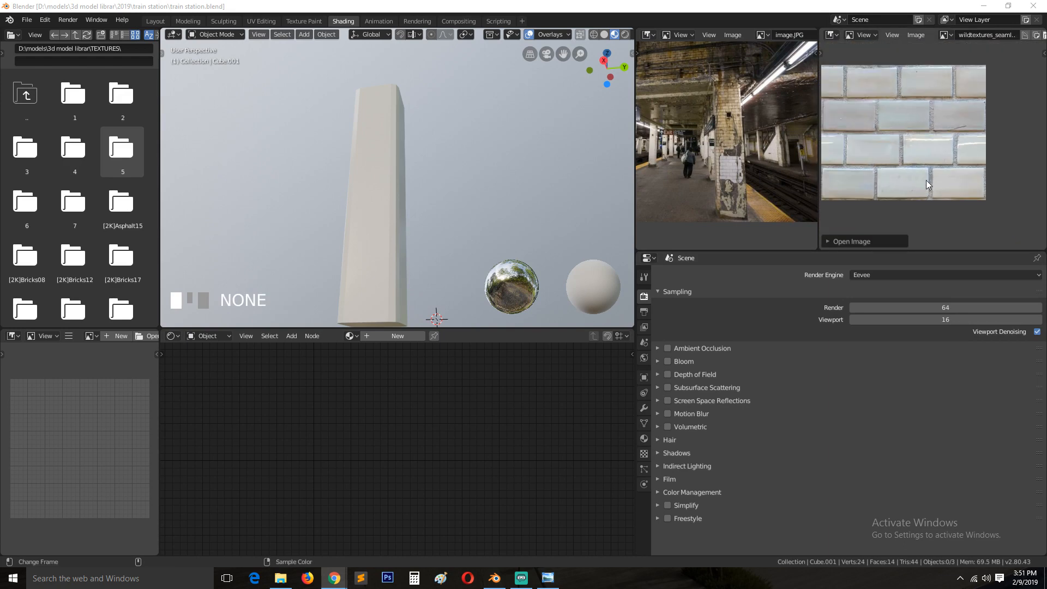
pyautogui.scroll(3, 765, 152)
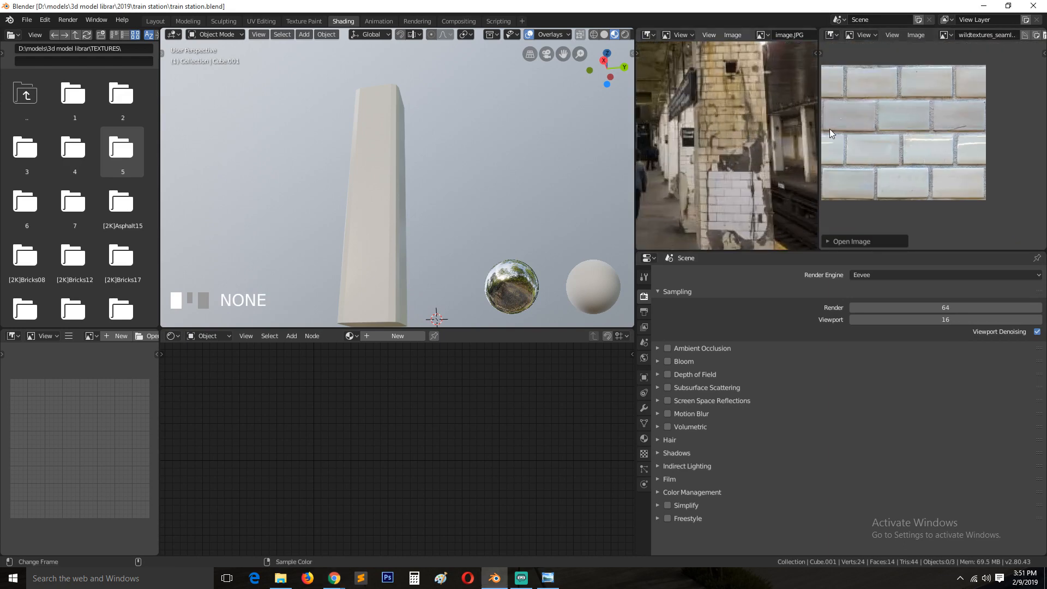
pyautogui.moveTo(865, 110); pyautogui.dragTo(909, 121, button='middle')
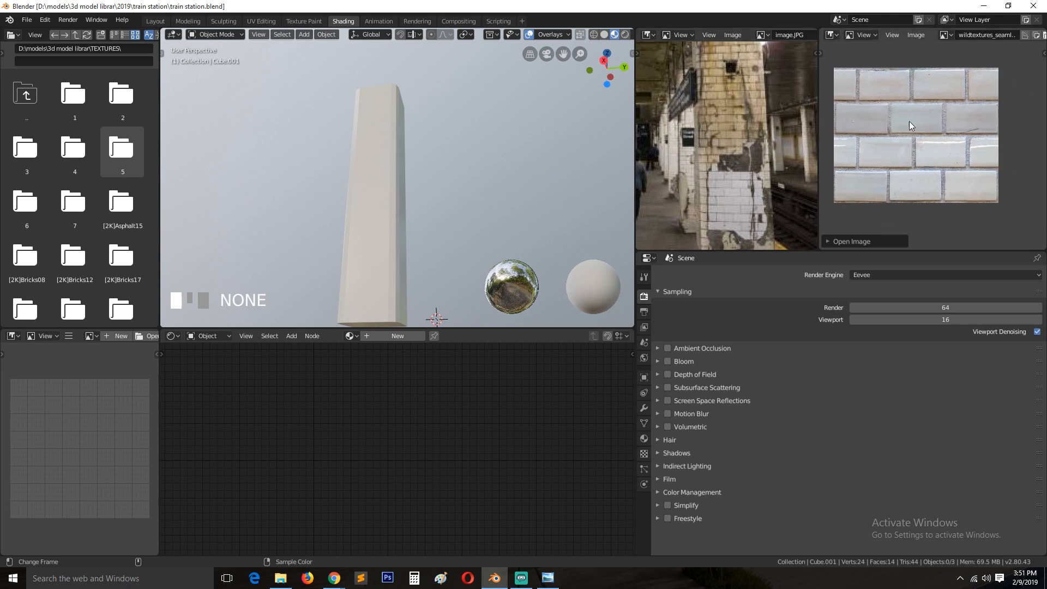
# Step: Give the pillar a new material named tiles
pyautogui.click(405, 236)
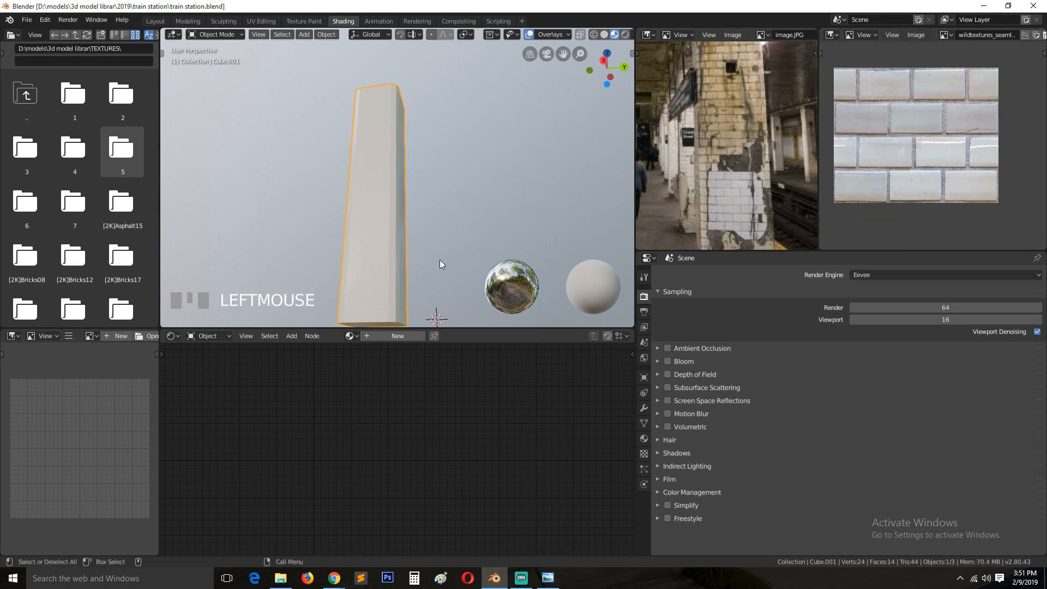
pyautogui.click(395, 338)
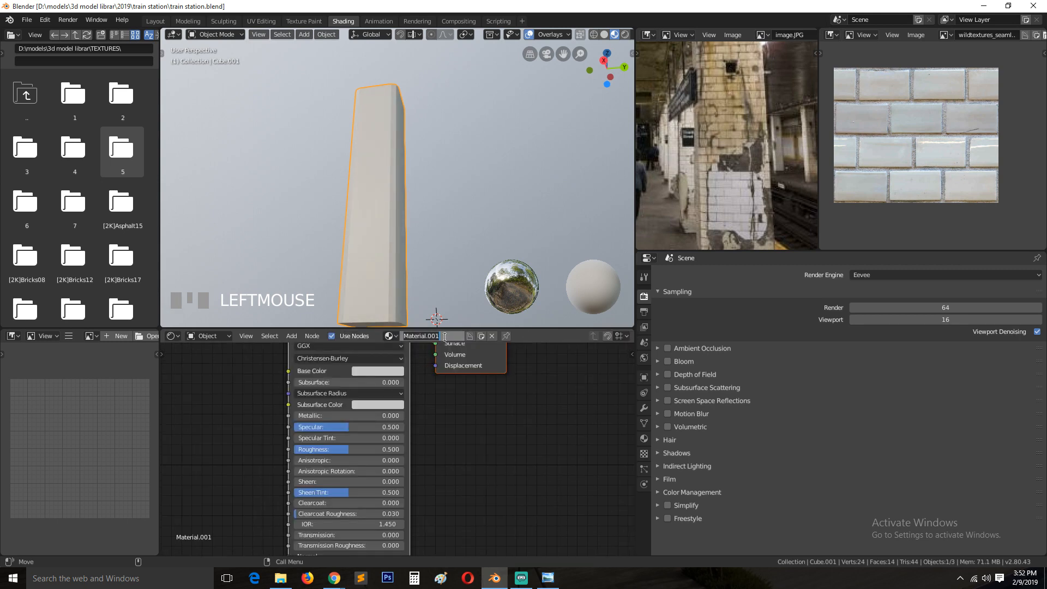
pyautogui.write('s')
pyautogui.press('Return')
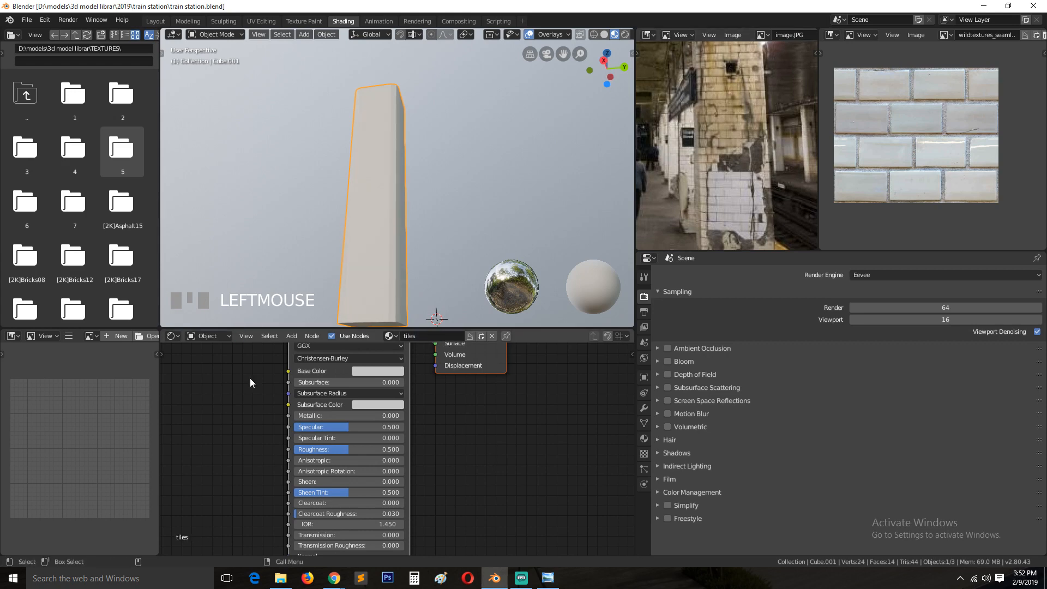
# Step: Add the wildtextures tiles-480x394.jpg image as a texture node and connect its Color to the Principled BSDF's Base Color
pyautogui.moveTo(289, 438); pyautogui.dragTo(366, 488, button='middle')
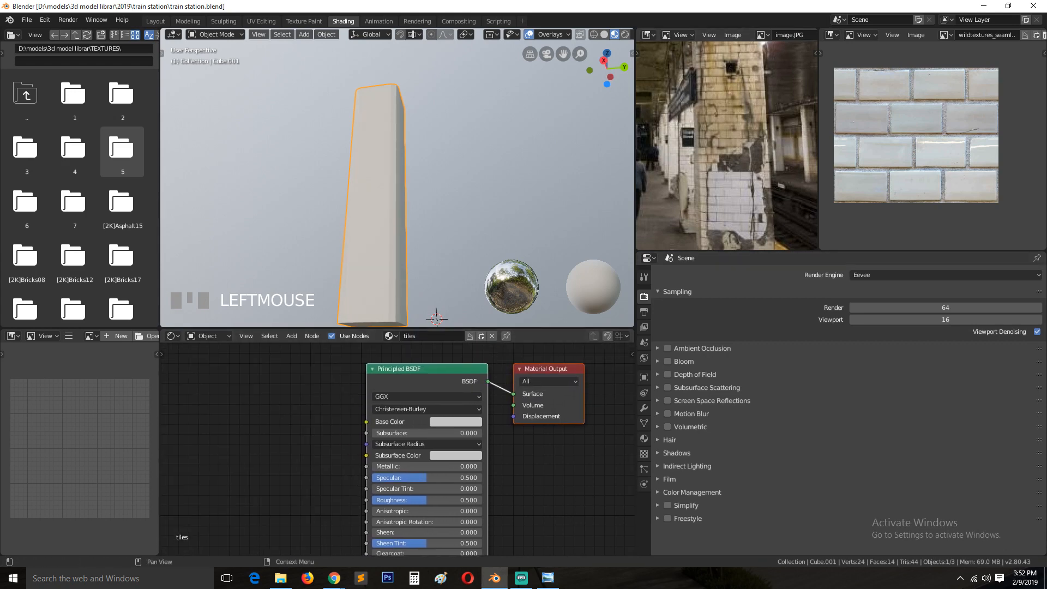
pyautogui.moveTo(281, 422); pyautogui.dragTo(204, 410)
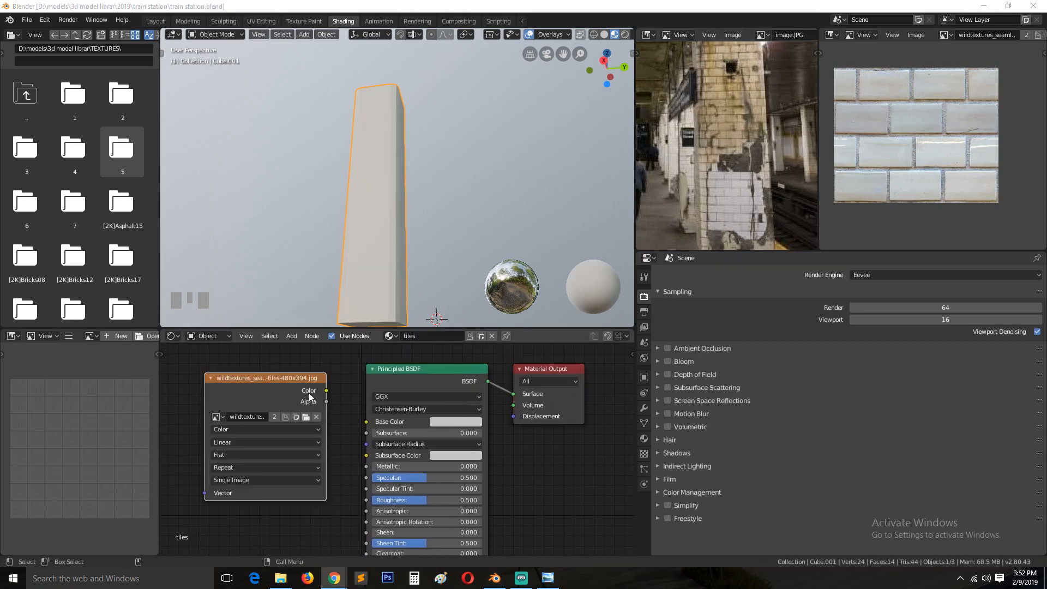
pyautogui.moveTo(327, 391); pyautogui.dragTo(367, 422)
pyautogui.press('`')
pyautogui.moveTo(304, 201); pyautogui.dragTo(398, 218, button='middle')
pyautogui.scroll(4, 398, 218)
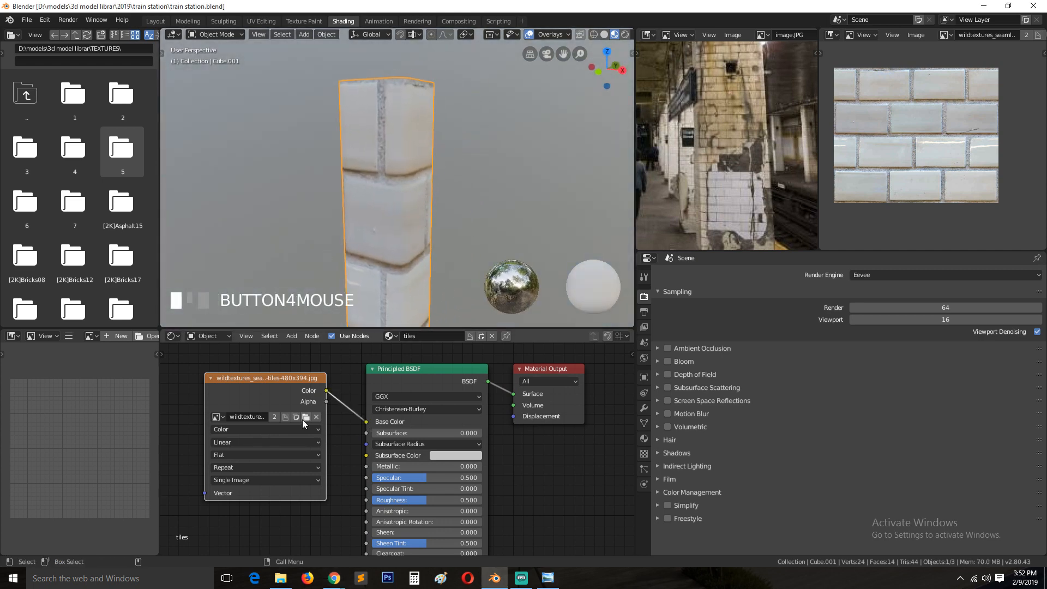
# Step: Add Texture Coordinate and Mapping nodes to the image texture node and space them out
pyautogui.moveTo(301, 392); pyautogui.dragTo(260, 386)
pyautogui.scroll(-4, 275, 368)
pyautogui.moveTo(278, 365); pyautogui.dragTo(497, 389, button='middle')
pyautogui.click(468, 396)
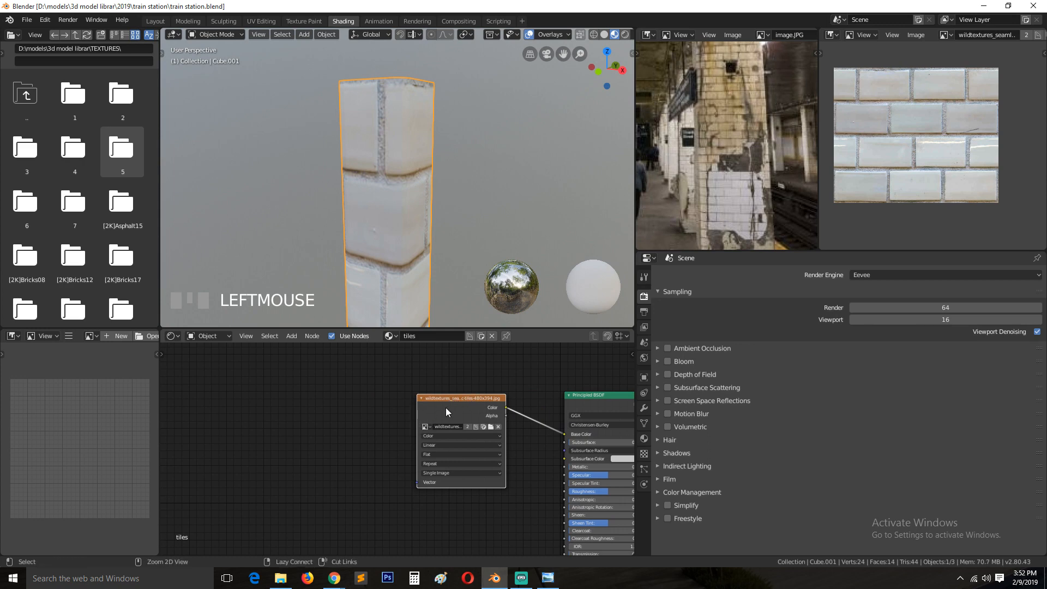
pyautogui.hotkey('ctrl', 't')
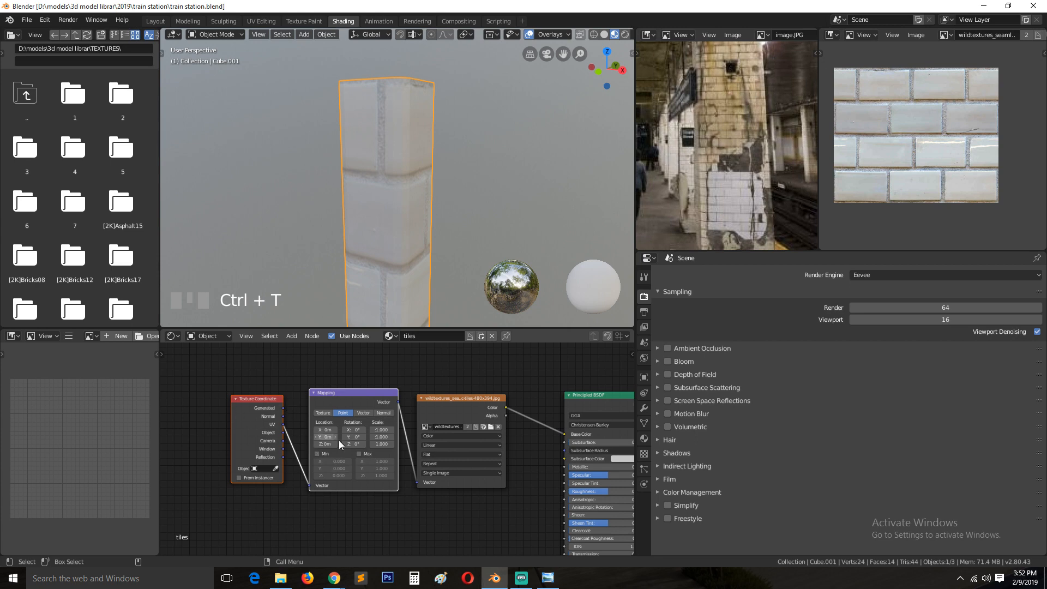
pyautogui.moveTo(258, 400); pyautogui.dragTo(215, 381)
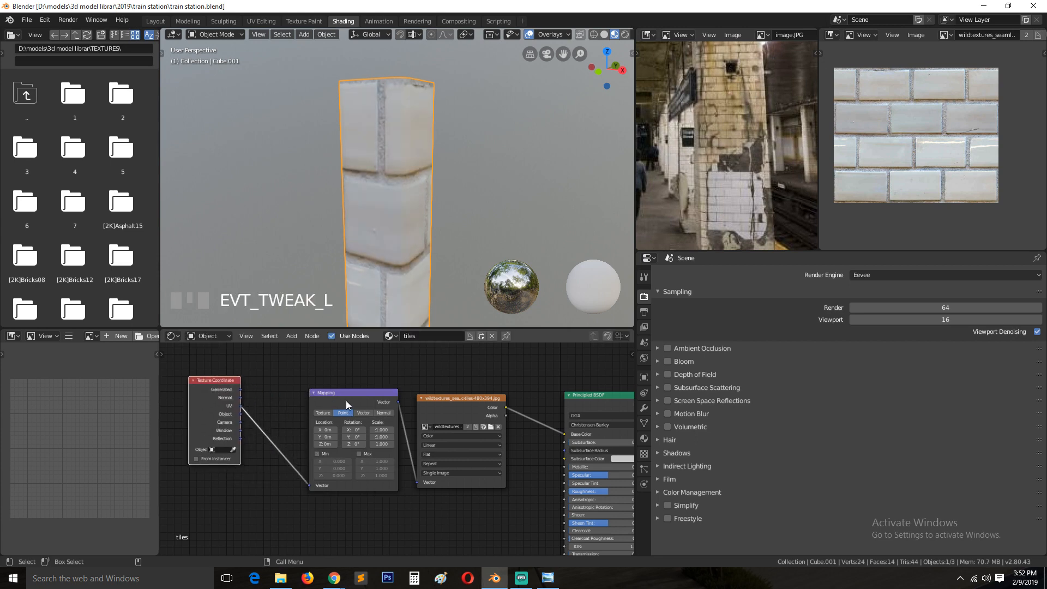
pyautogui.moveTo(345, 400); pyautogui.dragTo(298, 381)
# Step: Set the Mapping node's scale to 6.3 on X, Y and Z and check the tiling on the pillar
pyautogui.scroll(3, 352, 404)
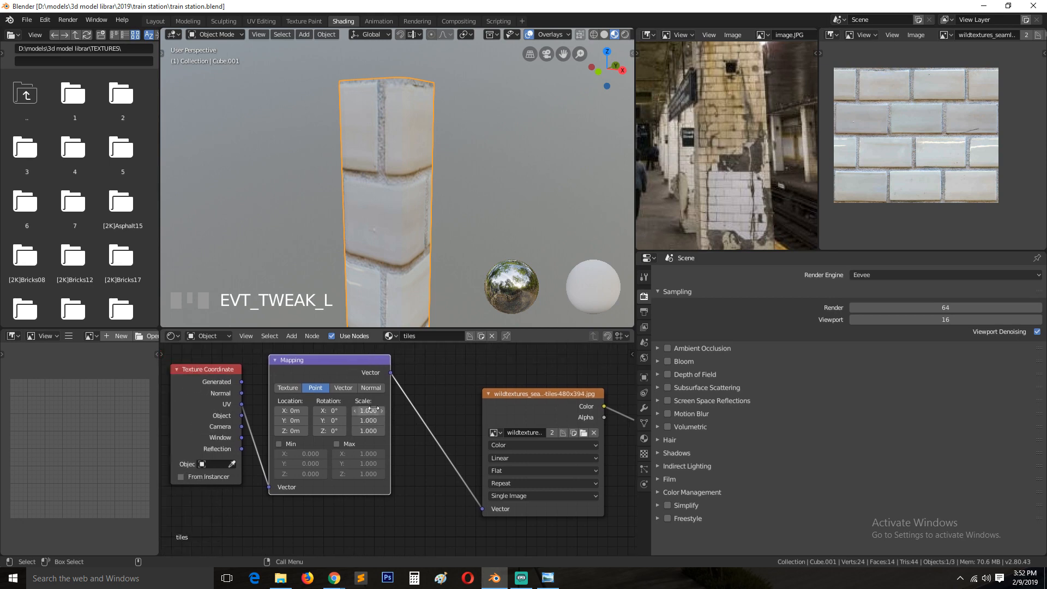
pyautogui.moveTo(370, 410); pyautogui.dragTo(390, 431)
pyautogui.press('`')
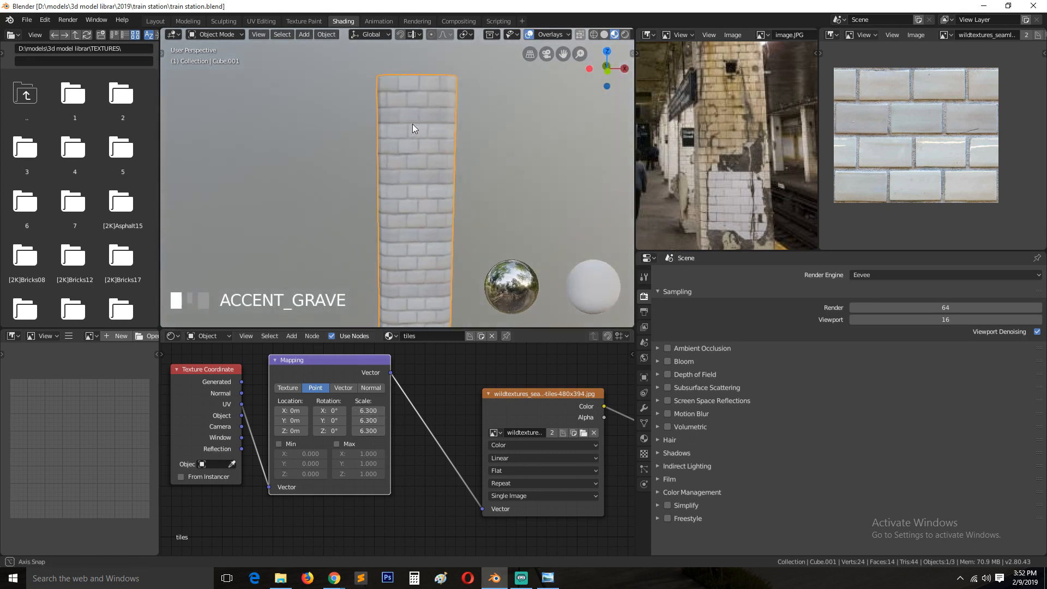
pyautogui.moveTo(383, 138); pyautogui.dragTo(326, 128, button='middle')
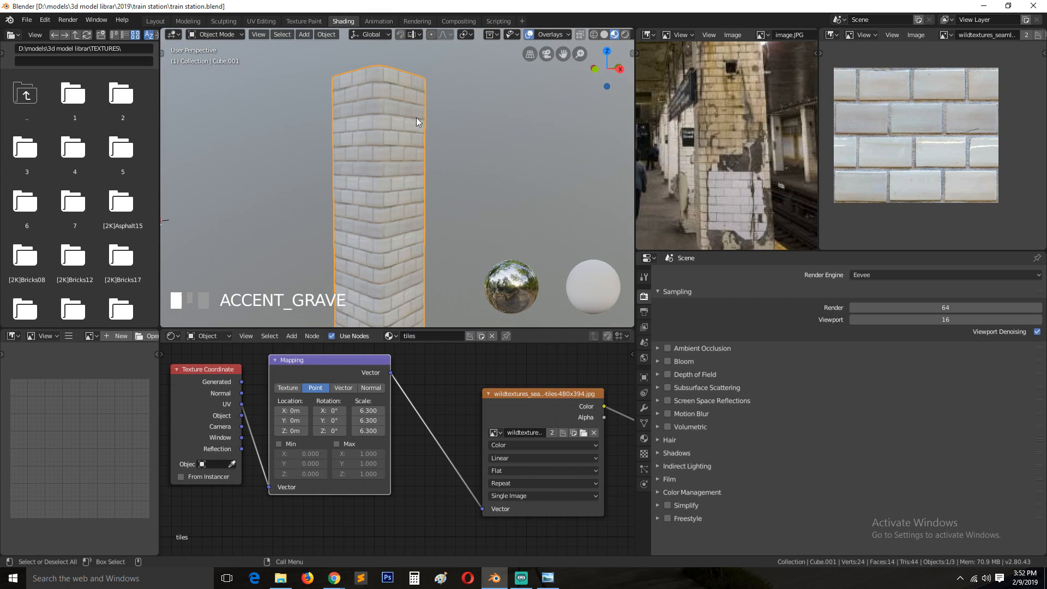
# Step: Set the Mapping node's X scale to 3.3 for the tile texture
pyautogui.moveTo(417, 122); pyautogui.dragTo(446, 135, button='middle')
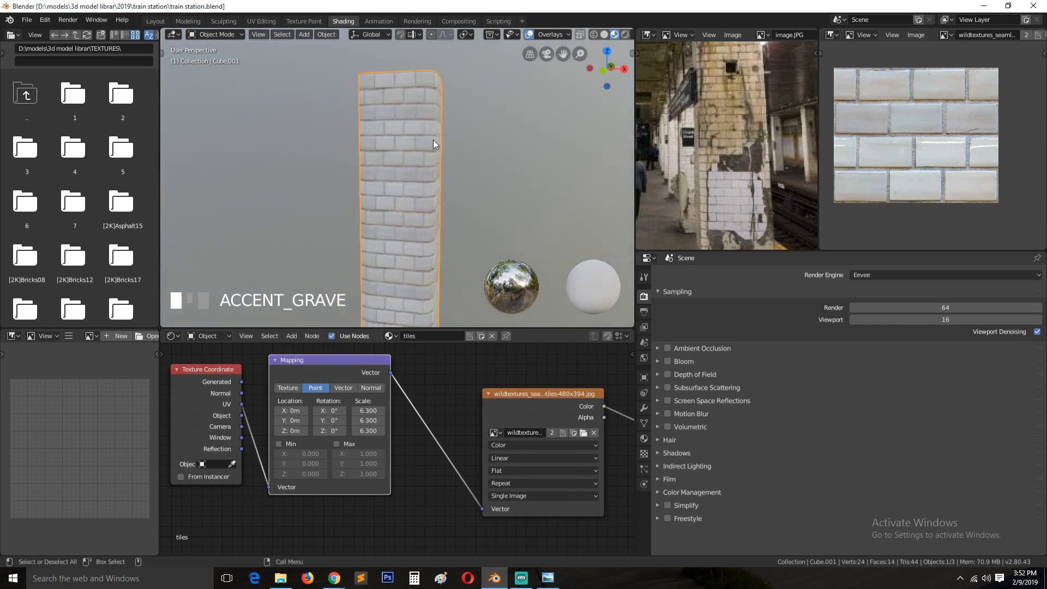
pyautogui.moveTo(368, 420); pyautogui.dragTo(485, 420)
pyautogui.hotkey('ctrl', 'z')
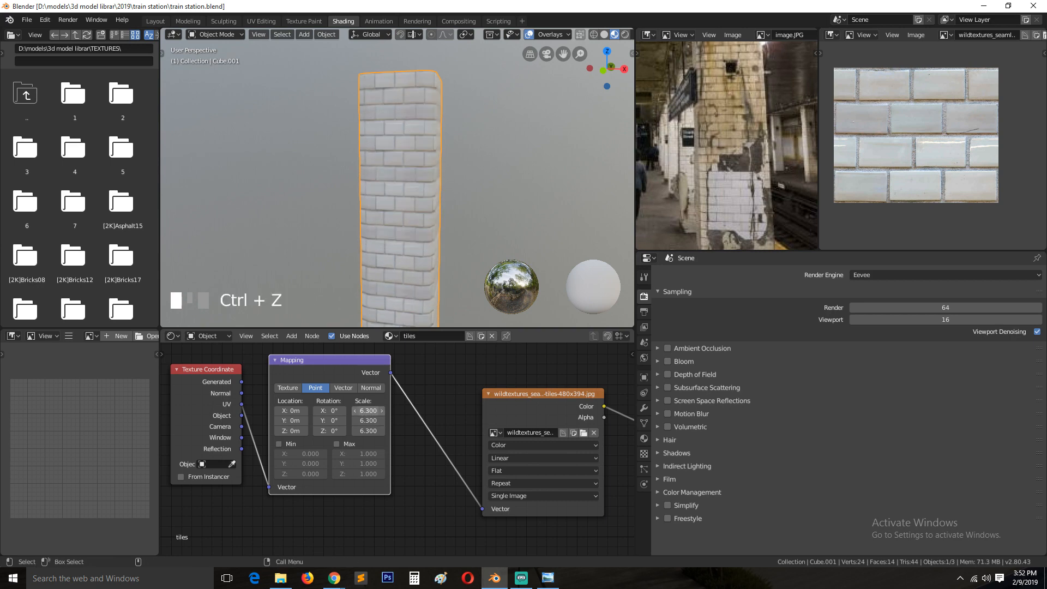
pyautogui.moveTo(368, 411); pyautogui.dragTo(333, 411)
pyautogui.scroll(-4, 373, 228)
pyautogui.click(373, 228)
# Step: Inspect the tile proportions on the pillar from several angles and compare them with the tiled pillar in the reference photo
pyautogui.moveTo(373, 228); pyautogui.dragTo(323, 248, button='middle')
pyautogui.keyDown('shift'); pyautogui.moveTo(323, 248); pyautogui.dragTo(309, 204, button='middle'); pyautogui.keyUp('shift')
pyautogui.scroll(5, 395, 214)
pyautogui.keyDown('shift'); pyautogui.moveTo(395, 215); pyautogui.dragTo(357, 220, button='middle'); pyautogui.keyUp('shift')
pyautogui.scroll(-5, 345, 289)
pyautogui.scroll(5, 344, 261)
pyautogui.scroll(-3, 372, 231)
pyautogui.scroll(-2, 390, 179)
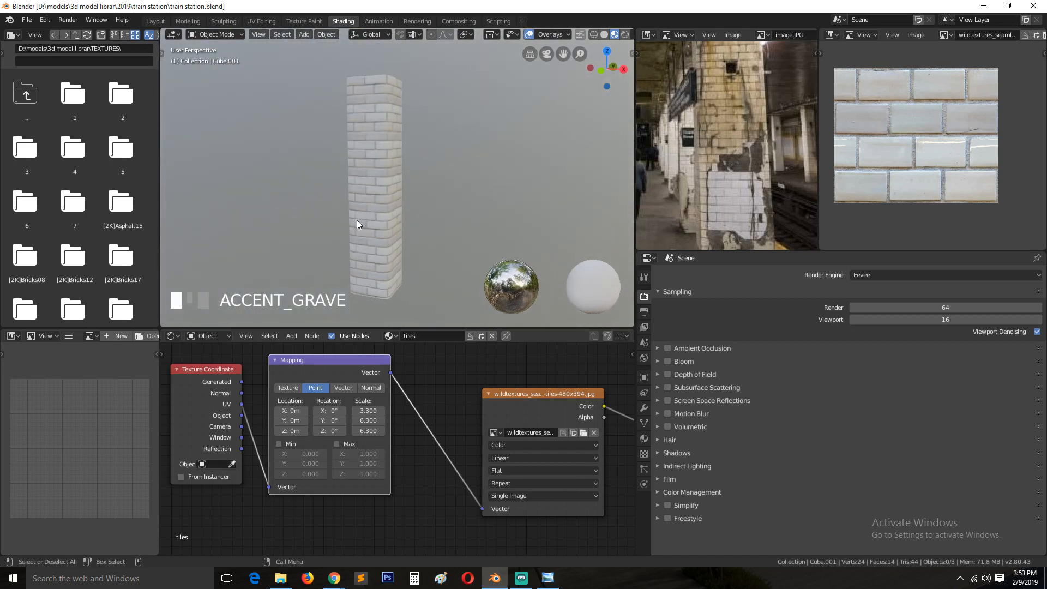
pyautogui.scroll(3, 398, 218)
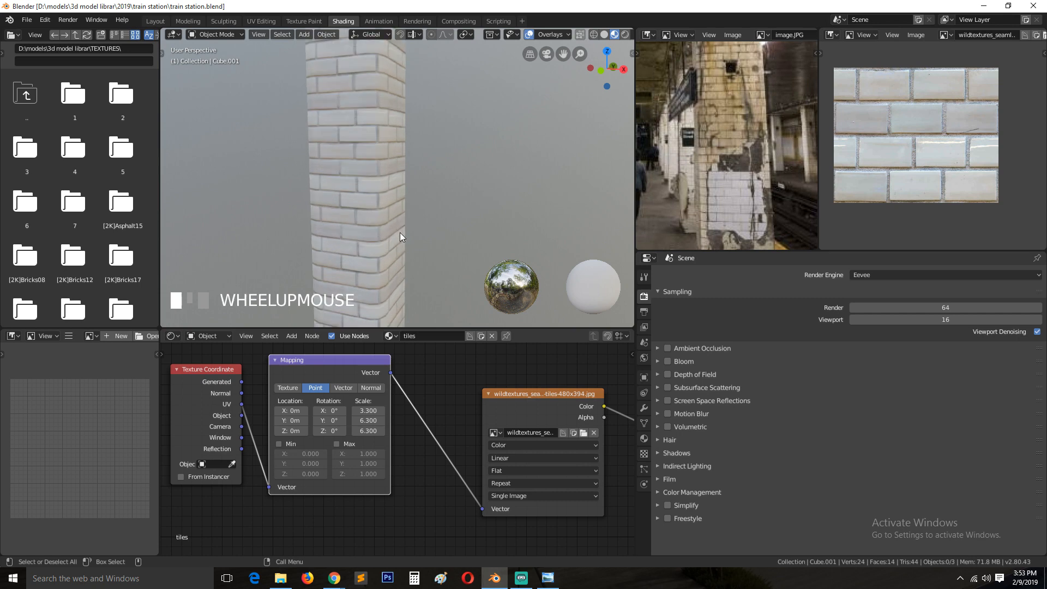
pyautogui.scroll(-2, 398, 229)
pyautogui.scroll(-3, 715, 107)
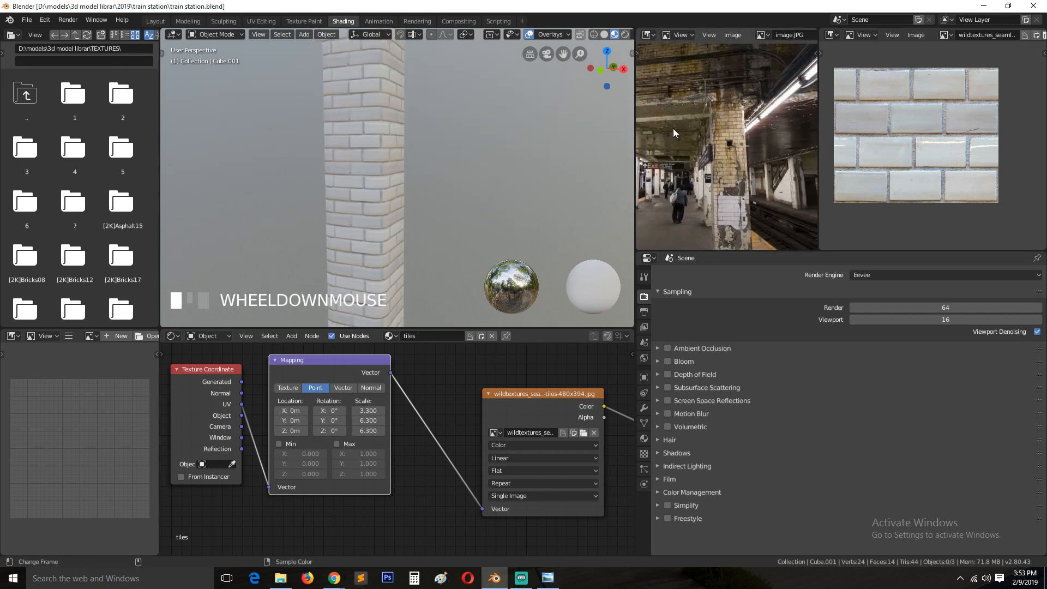
pyautogui.hotkey('alt', 'Tab')
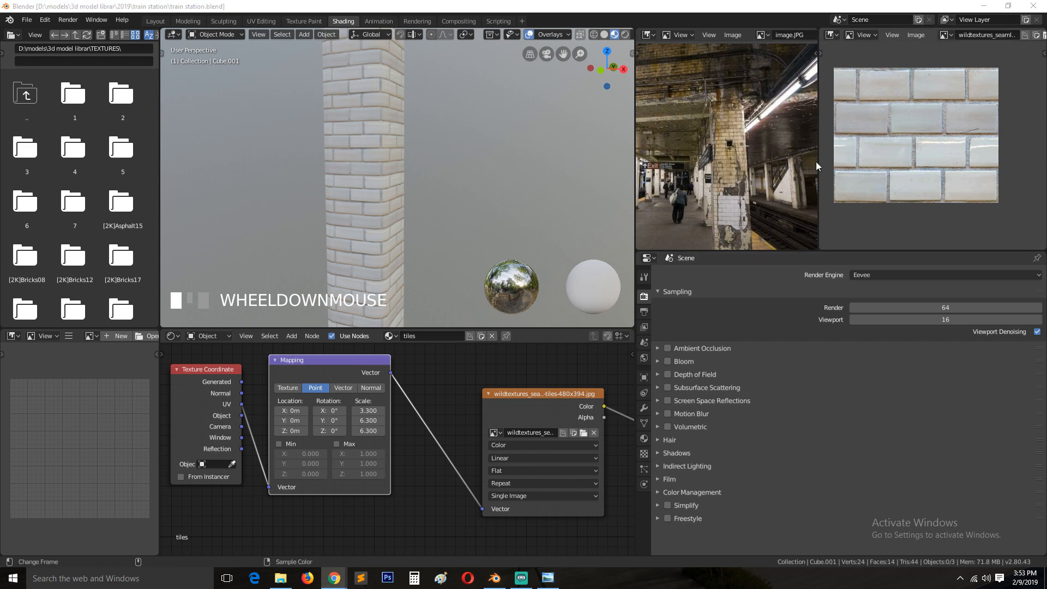
pyautogui.scroll(1, 738, 123)
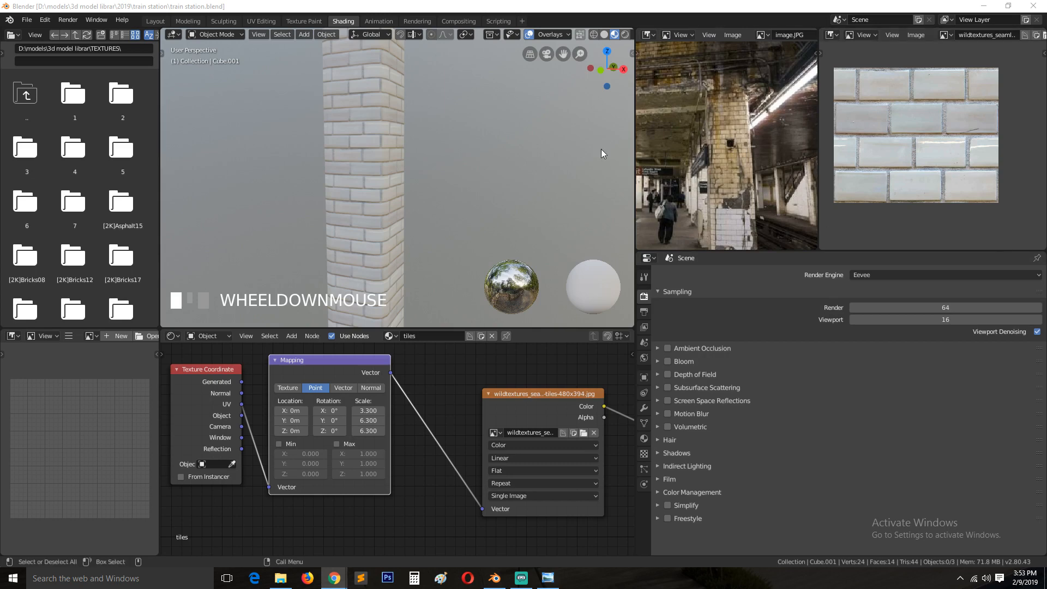
pyautogui.scroll(-1, 601, 149)
pyautogui.scroll(-1, 692, 156)
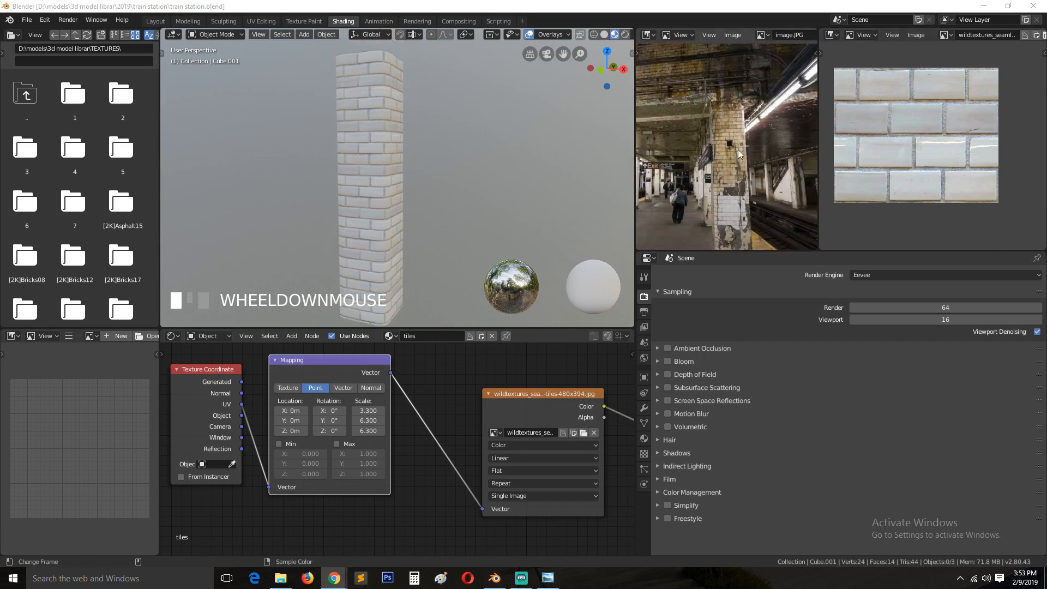
pyautogui.scroll(-1, 738, 149)
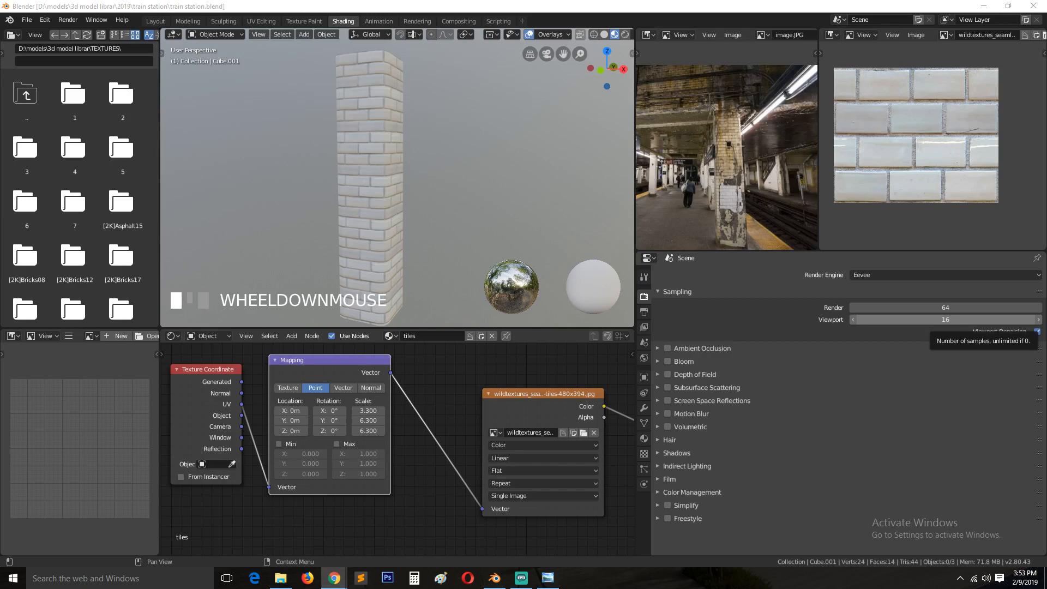
# Step: Look through the TEXTURES folder for further texture images that could suit the pillar
pyautogui.click(29, 100)
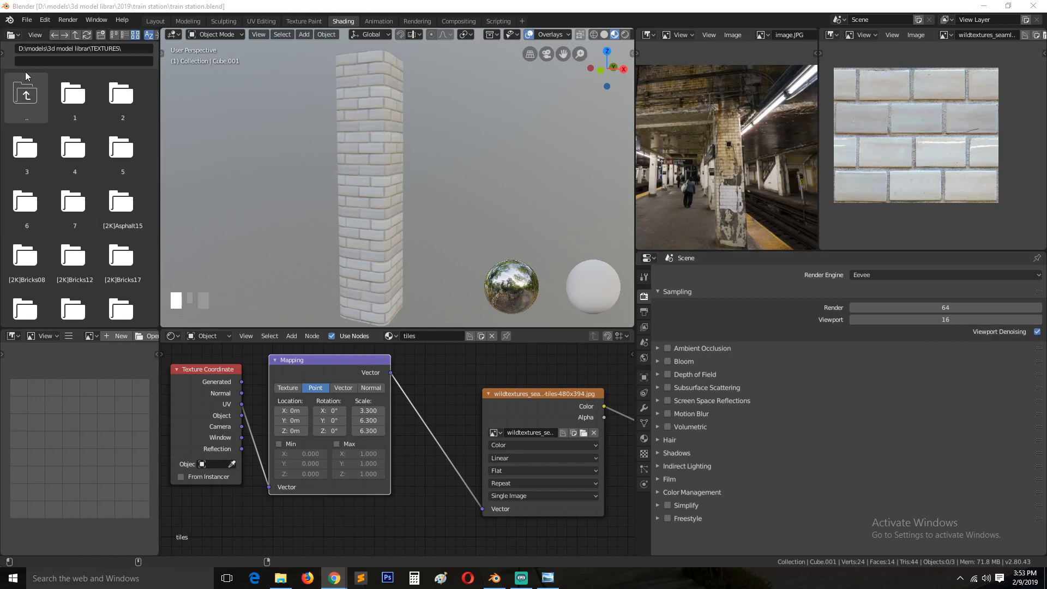
pyautogui.doubleClick(74, 163)
pyautogui.scroll(-2, 71, 253)
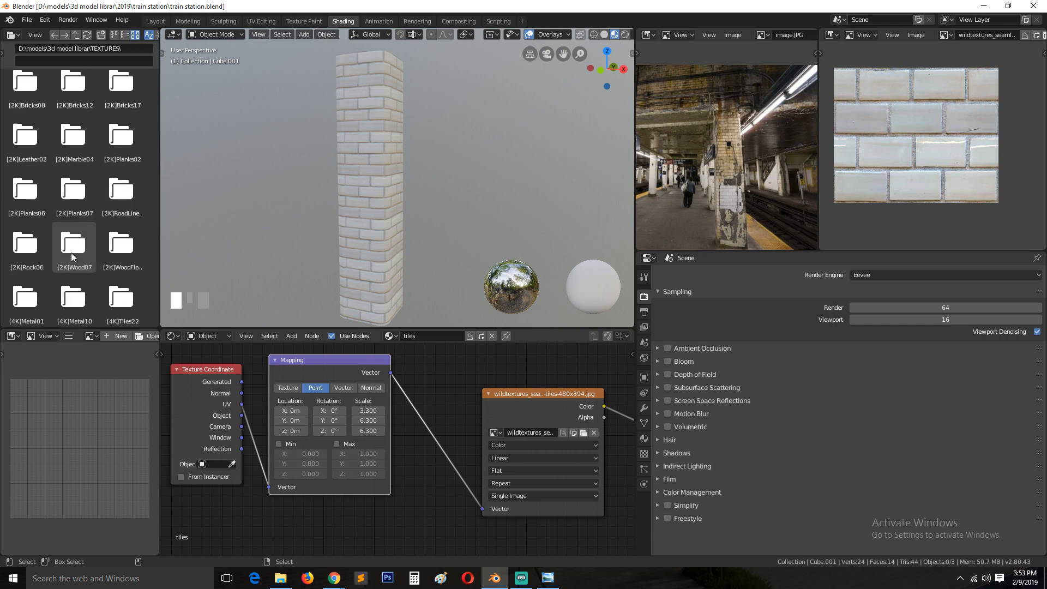
pyautogui.scroll(-10, 72, 256)
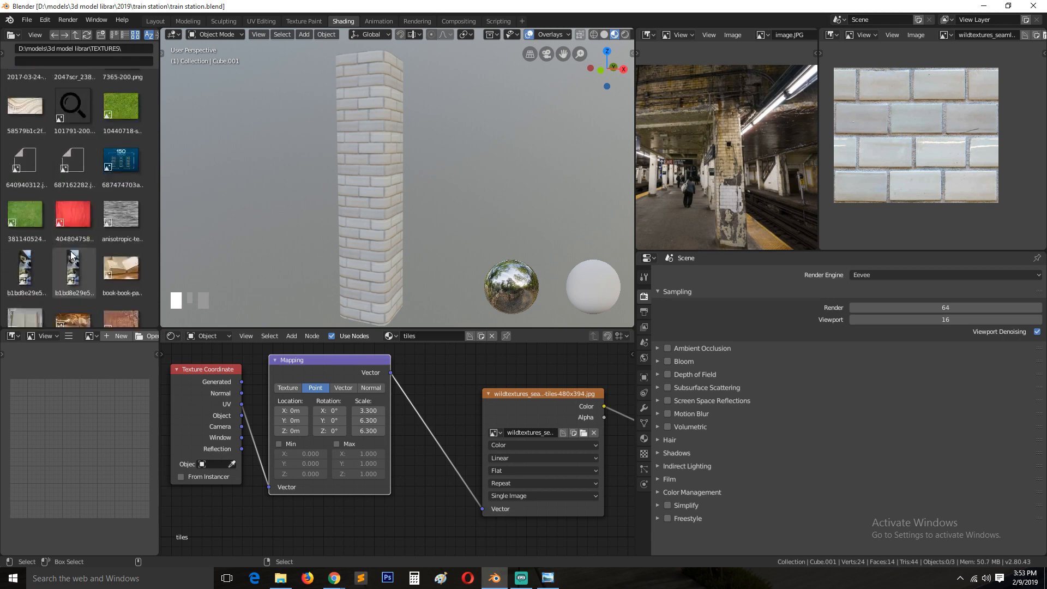
pyautogui.scroll(-8, 70, 251)
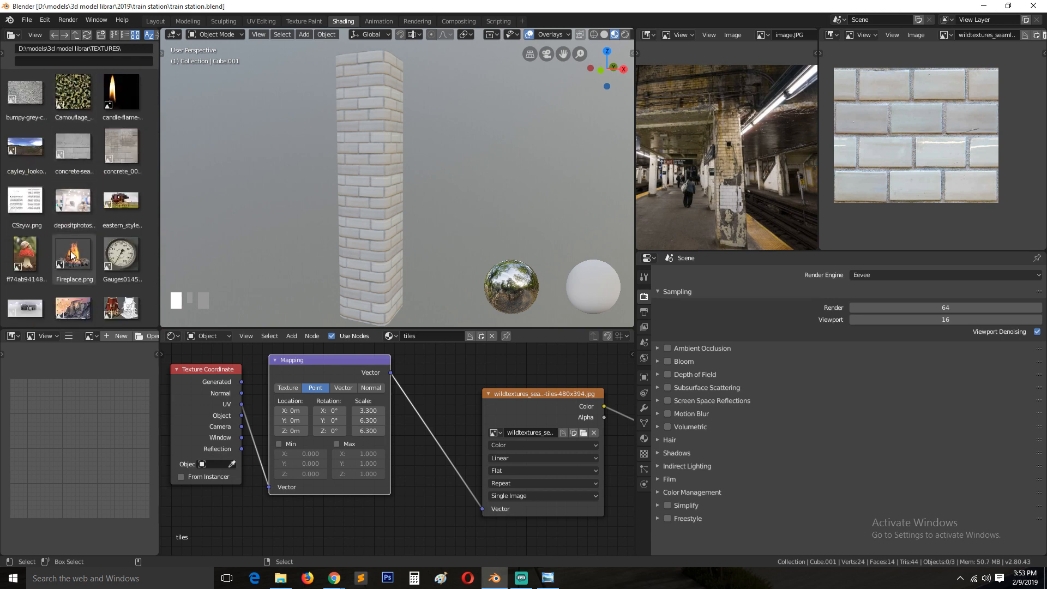
pyautogui.scroll(-15, 71, 251)
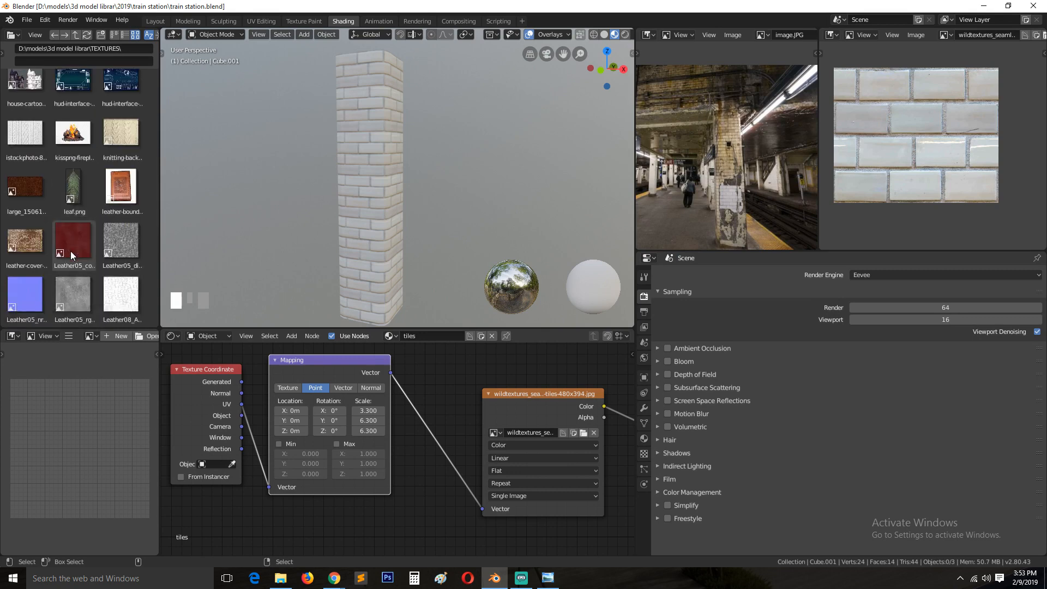
pyautogui.scroll(-15, 70, 251)
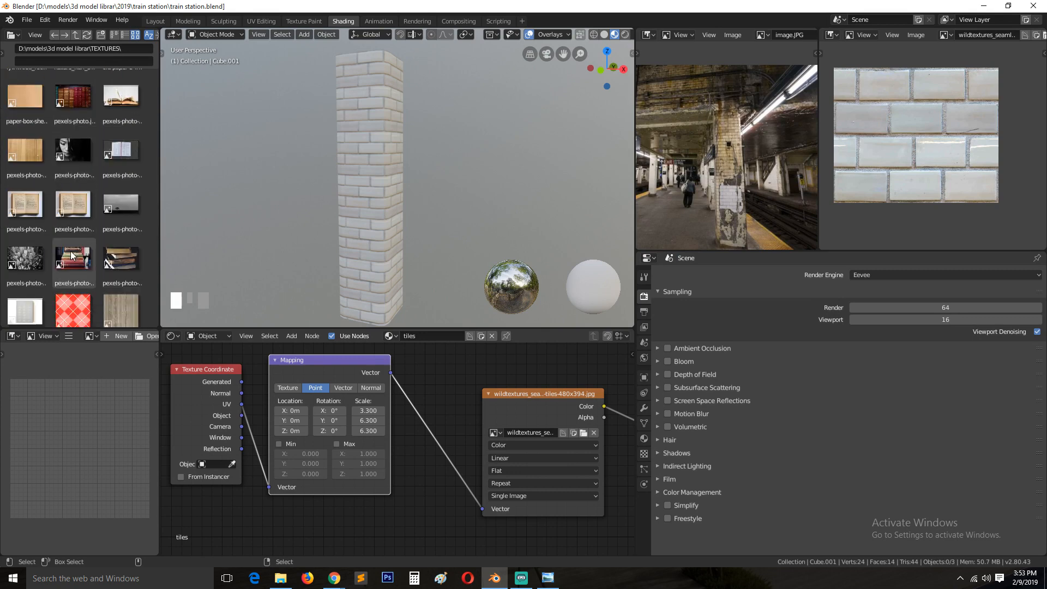
pyautogui.scroll(-1, 71, 251)
# Step: Enable Ambient Occlusion and Screen Space Reflections in the Eevee render settings and check the pillar
pyautogui.scroll(-3, 298, 222)
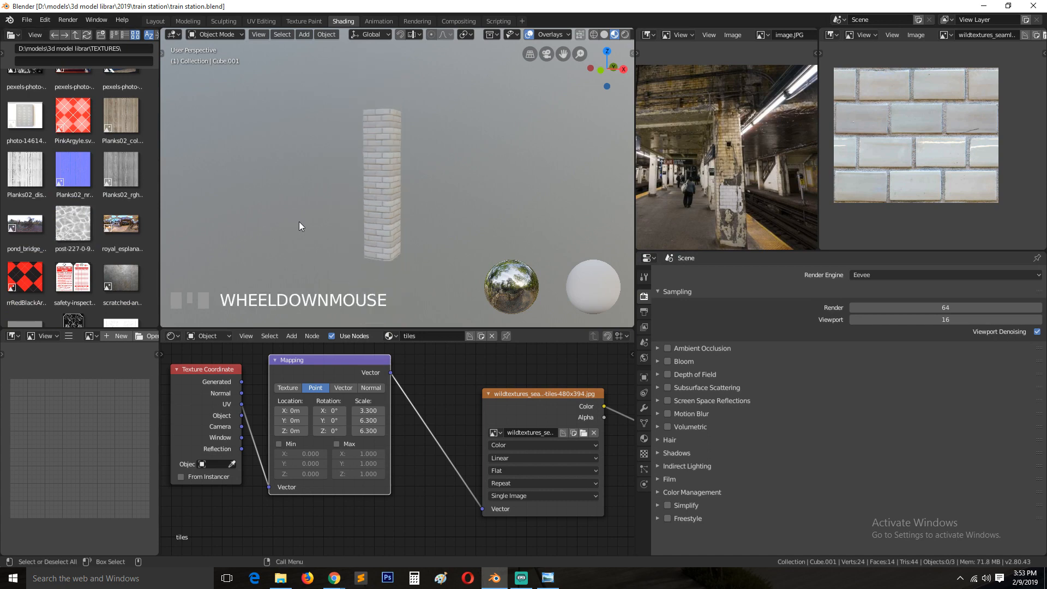
pyautogui.scroll(4, 299, 222)
pyautogui.click(669, 347)
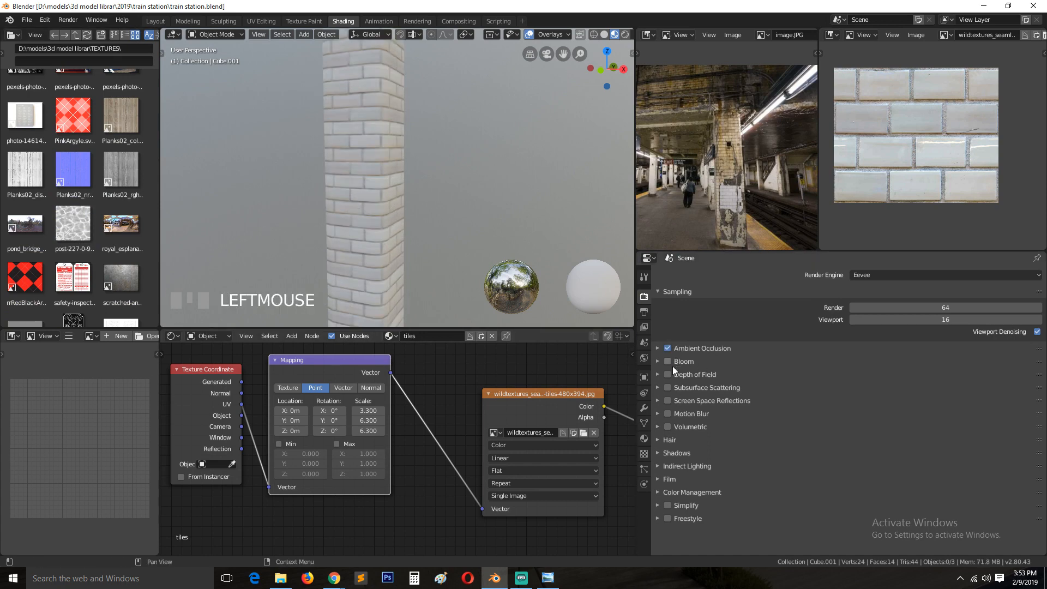
pyautogui.scroll(-2, 356, 193)
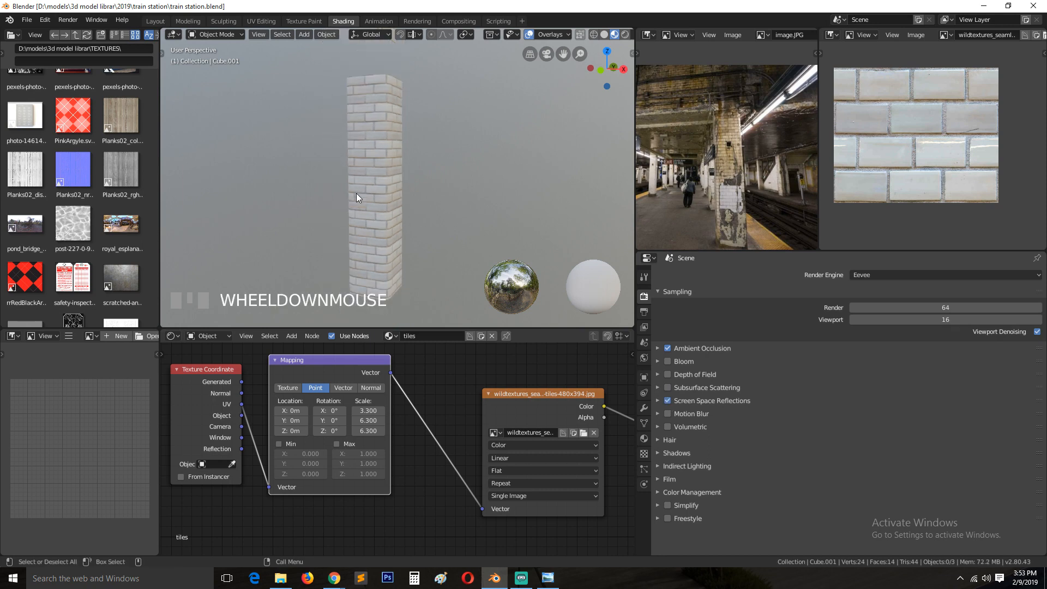
pyautogui.moveTo(355, 193); pyautogui.dragTo(345, 254, button='middle')
pyautogui.scroll(5, 443, 224)
pyautogui.scroll(-4, 431, 301)
pyautogui.scroll(-4, 400, 223)
pyautogui.scroll(-2, 539, 176)
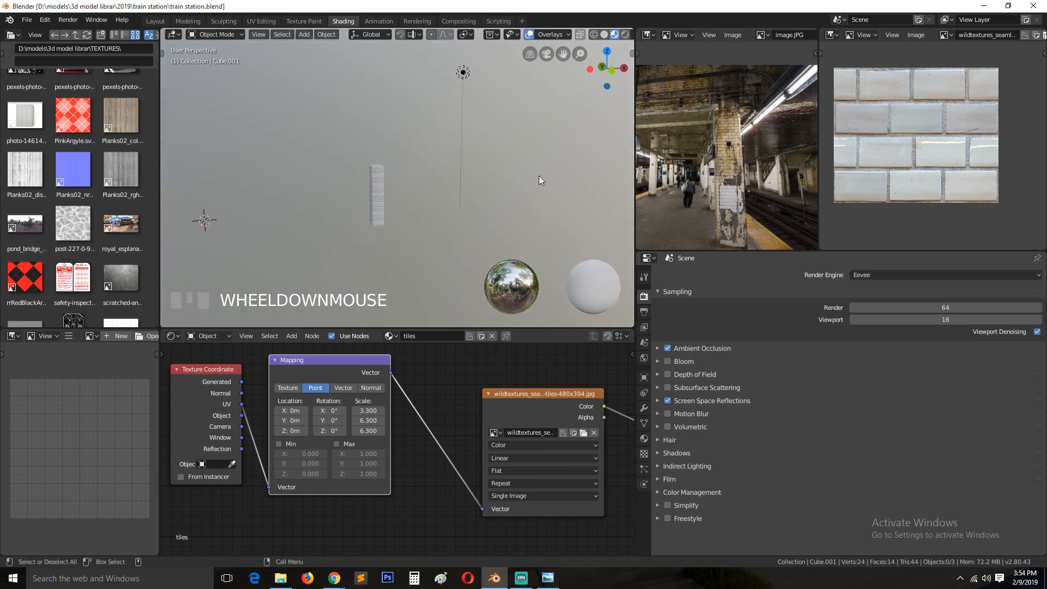
# Step: Select the scene's light and move it down toward the pillar
pyautogui.moveTo(539, 176); pyautogui.dragTo(551, 174, button='middle')
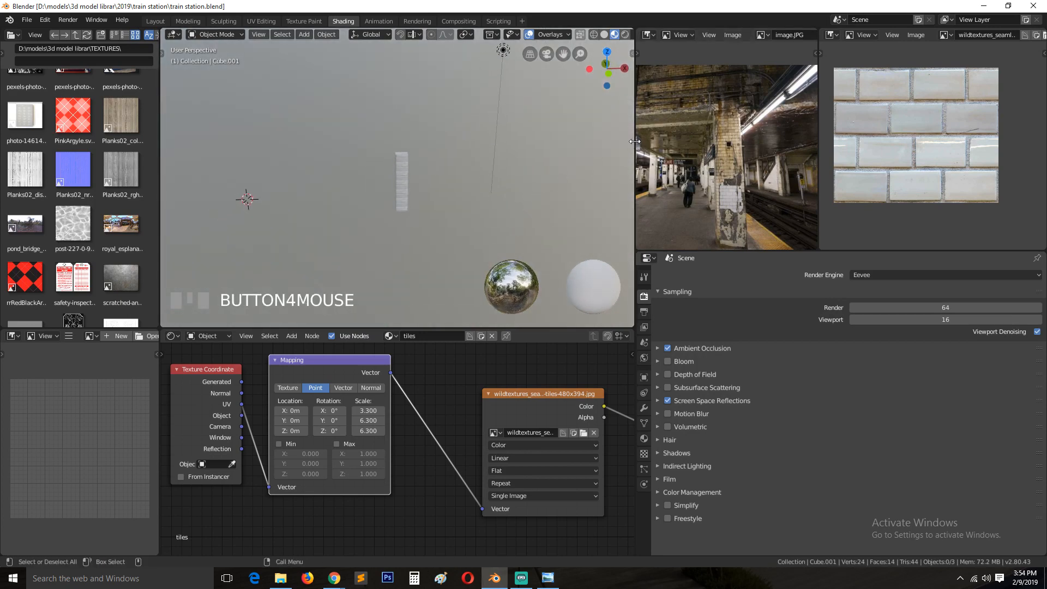
pyautogui.keyDown('shift'); pyautogui.moveTo(569, 127); pyautogui.dragTo(545, 155, button='middle'); pyautogui.keyUp('shift')
pyautogui.scroll(-2, 625, 36)
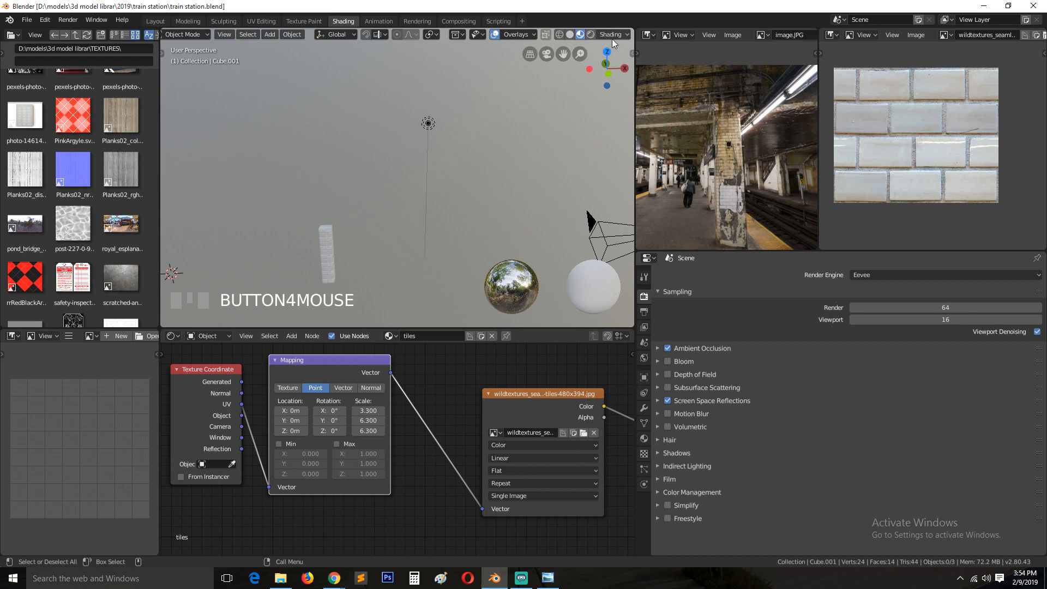
pyautogui.press('`')
pyautogui.moveTo(322, 255); pyautogui.dragTo(397, 231, button='middle')
pyautogui.scroll(4, 399, 284)
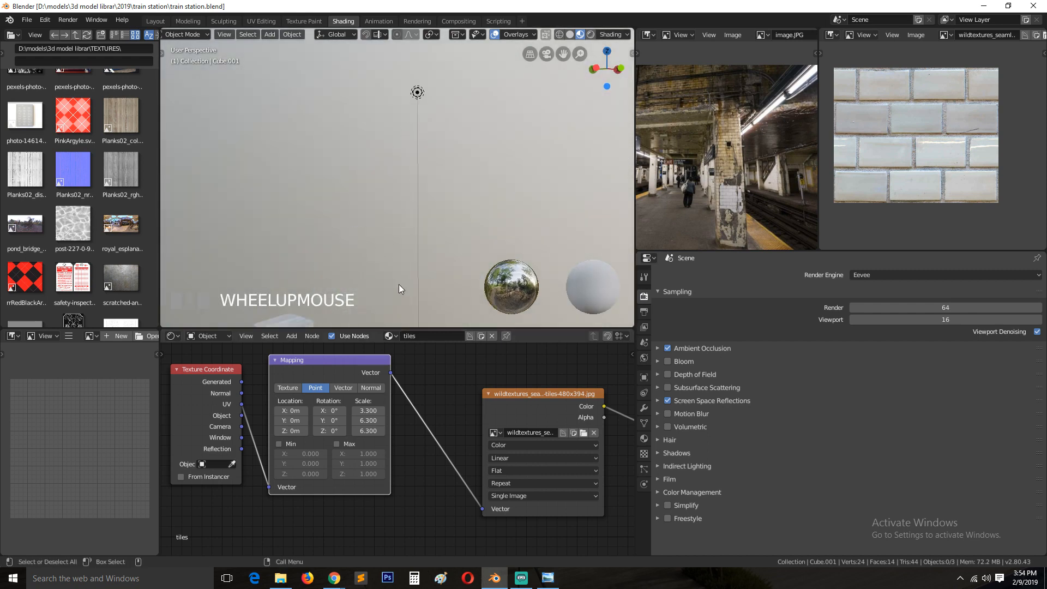
pyautogui.keyDown('shift'); pyautogui.moveTo(399, 285); pyautogui.dragTo(371, 259, button='middle'); pyautogui.keyUp('shift')
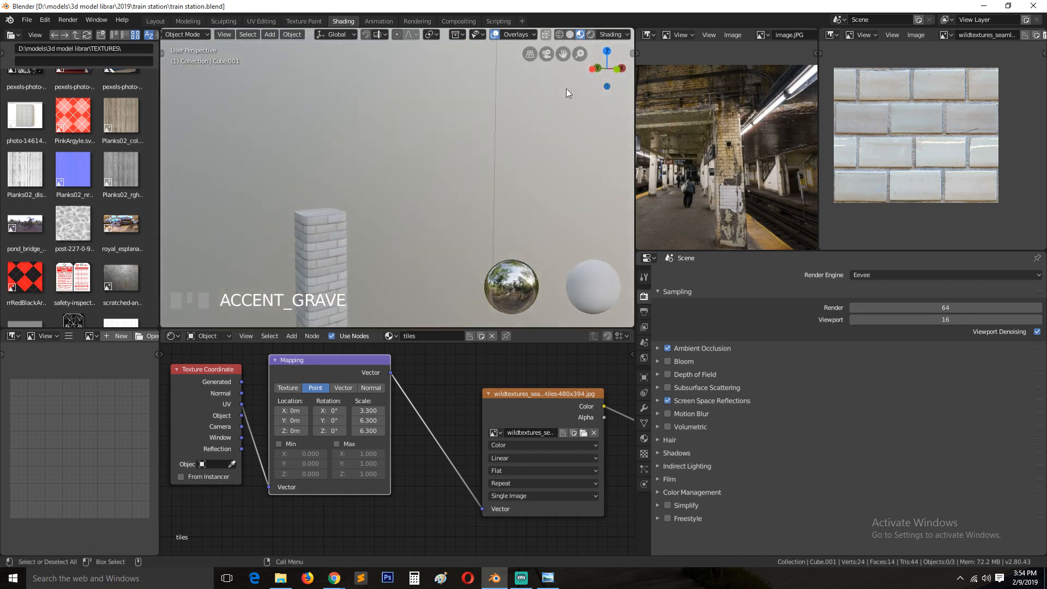
pyautogui.scroll(-2, 588, 89)
pyautogui.scroll(-1, 491, 114)
pyautogui.click(457, 68)
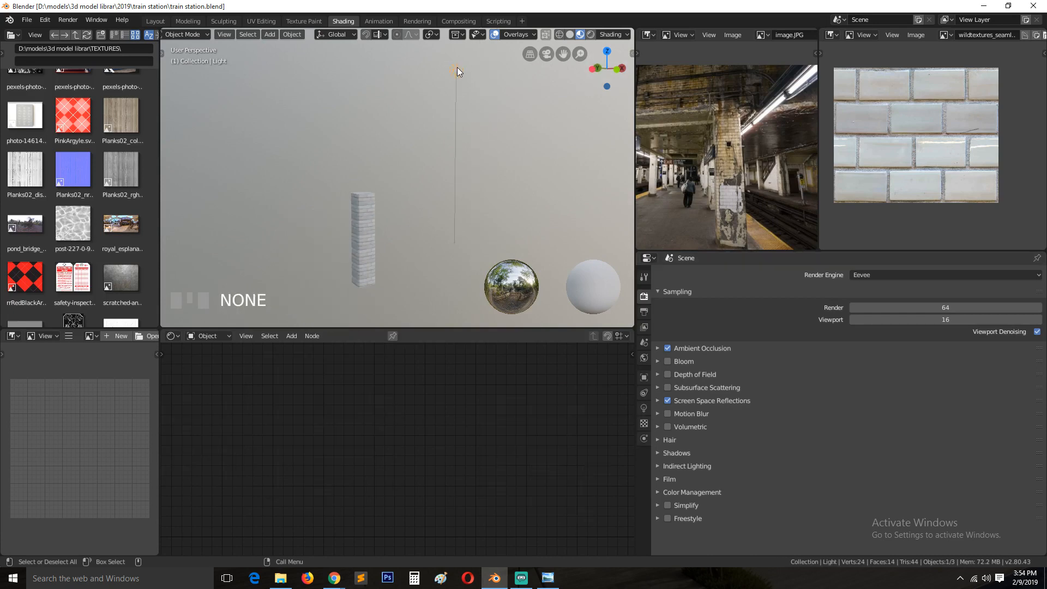
pyautogui.press('g')
pyautogui.click(354, 217)
# Step: Reposition the light close above the pillar's top end
pyautogui.keyDown('shift'); pyautogui.moveTo(356, 219); pyautogui.dragTo(398, 202, button='middle'); pyautogui.keyUp('shift')
pyautogui.scroll(-2, 398, 214)
pyautogui.press('g')
pyautogui.click(517, 146)
pyautogui.press('g')
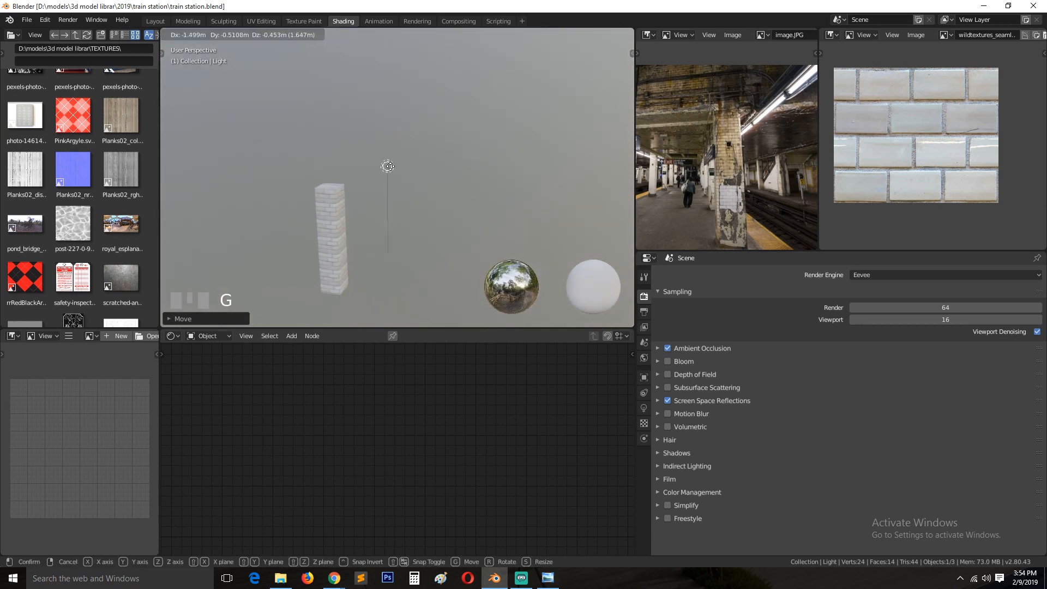
pyautogui.click(332, 173)
# Step: Turn on Scene Lights in the viewport shading options and check how the light falls on the pillar
pyautogui.click(615, 35)
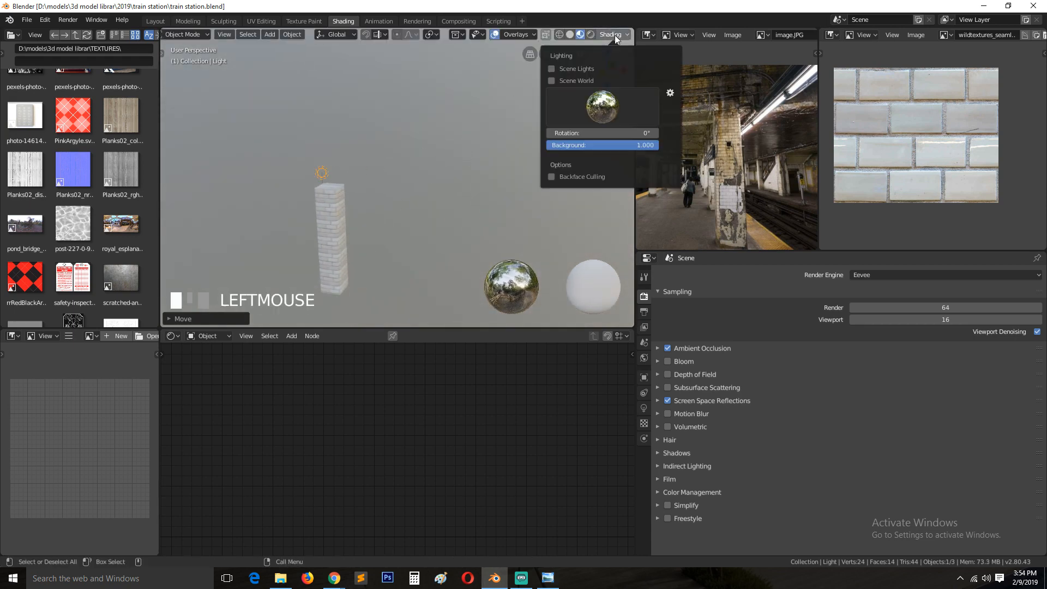
pyautogui.click(558, 68)
pyautogui.hotkey('shift', '`')
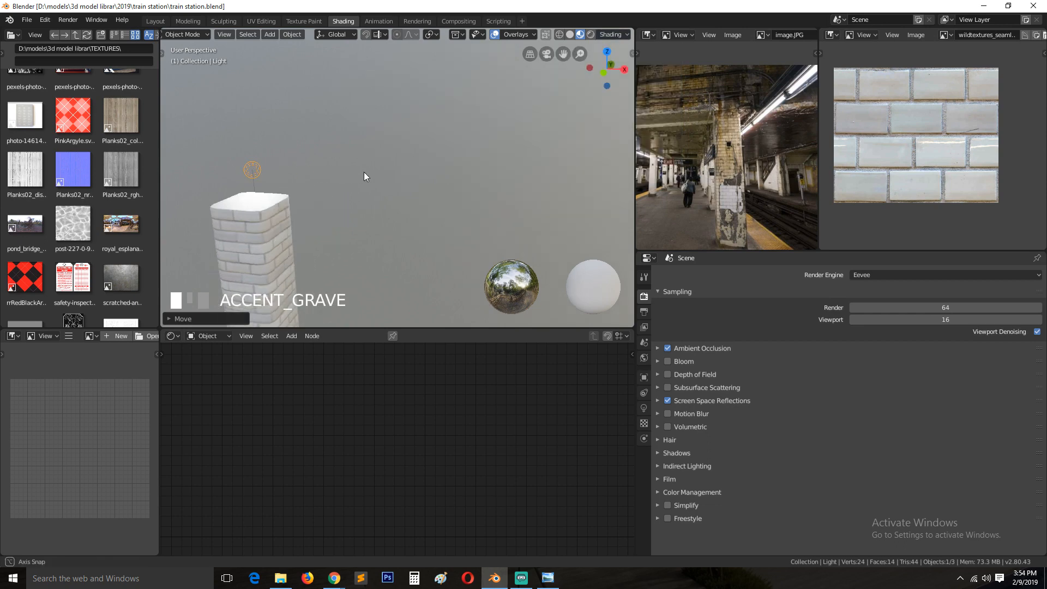
pyautogui.click(328, 174)
pyautogui.scroll(-2, 328, 175)
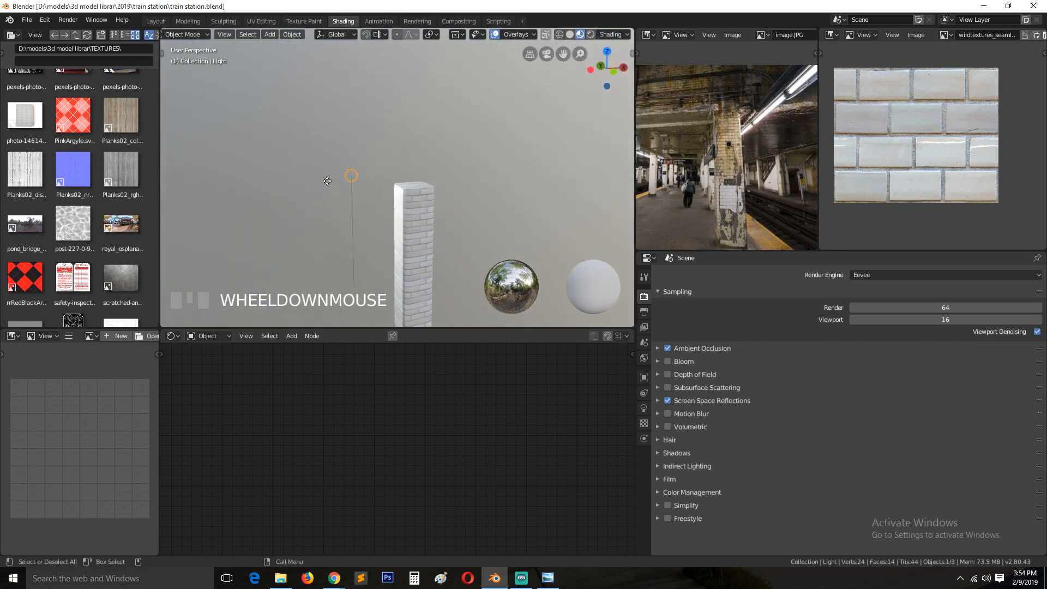
# Step: Move the light away from the pillar to a spot beside and above its top, then deselect it
pyautogui.press('g')
pyautogui.press('y')
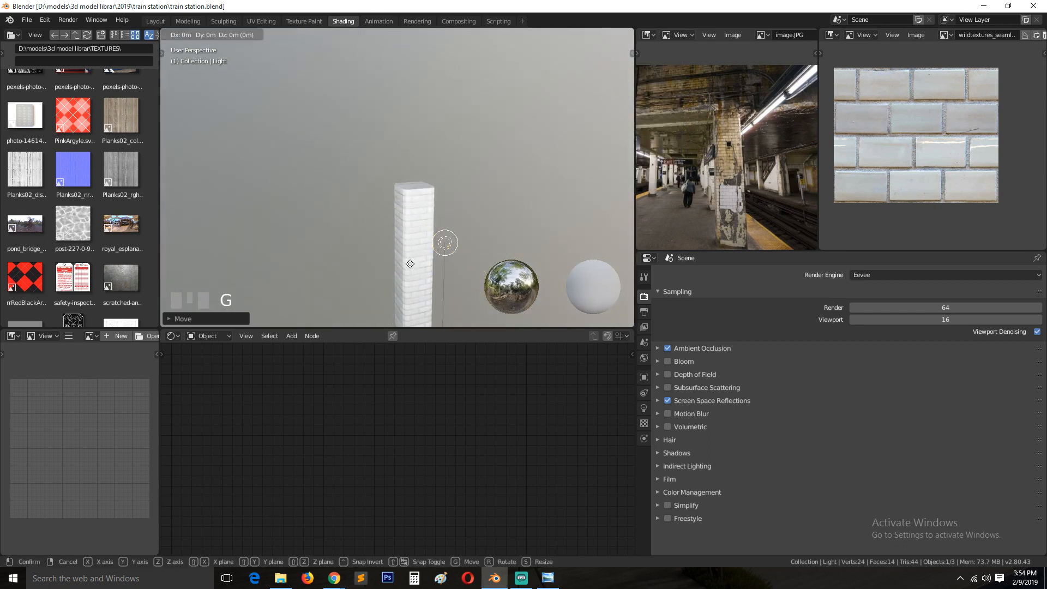
pyautogui.click(450, 157)
pyautogui.hotkey('shift', '`')
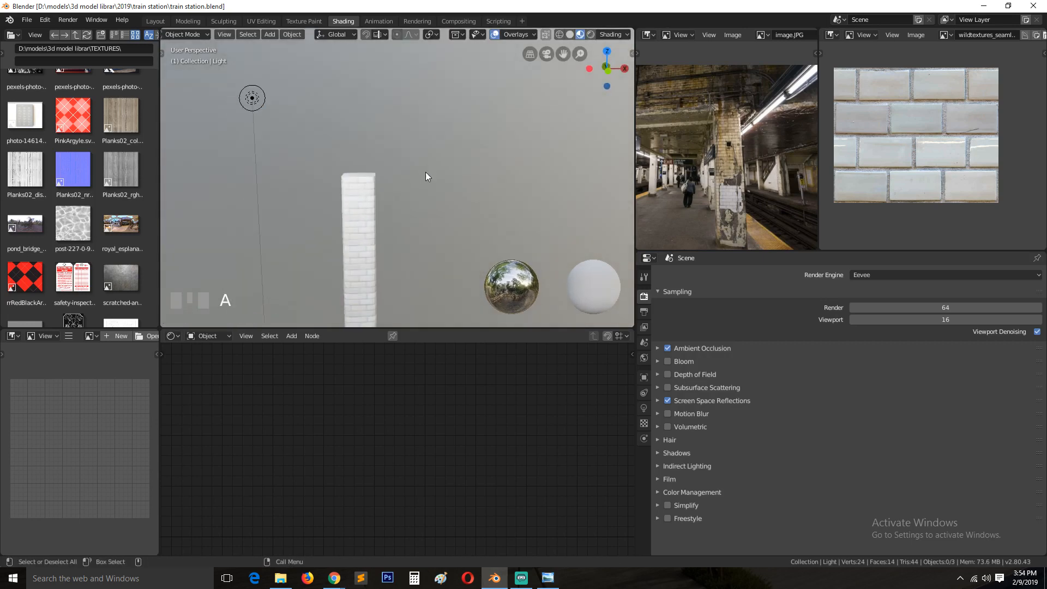
pyautogui.click(451, 187)
# Step: Switch the viewport to rendered shading, check the lit pillar and save the file
pyautogui.click(591, 35)
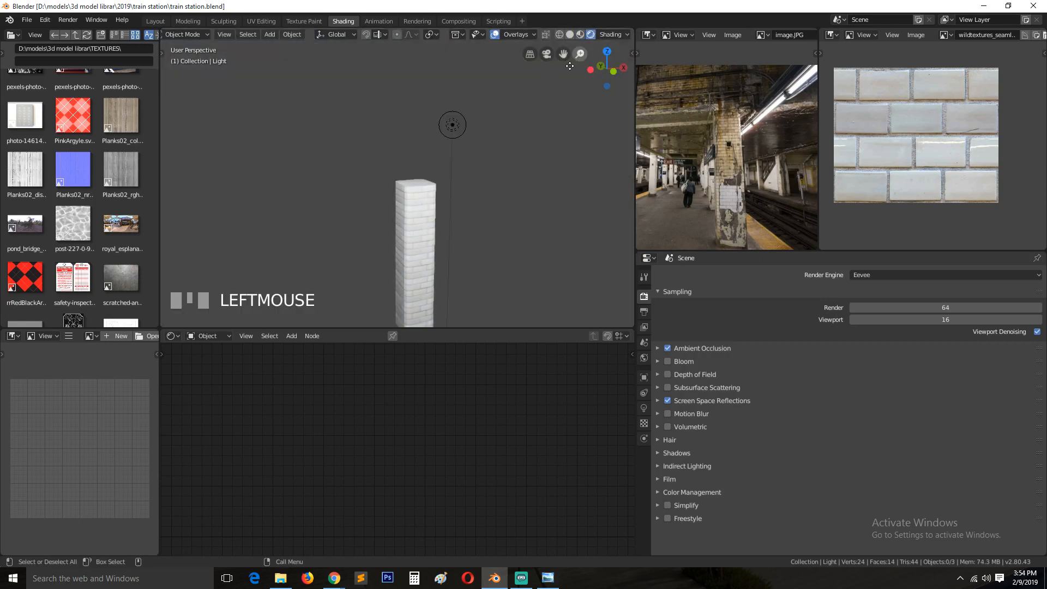
pyautogui.scroll(1, 443, 245)
pyautogui.hotkey('shift', '`')
pyautogui.scroll(-2, 452, 199)
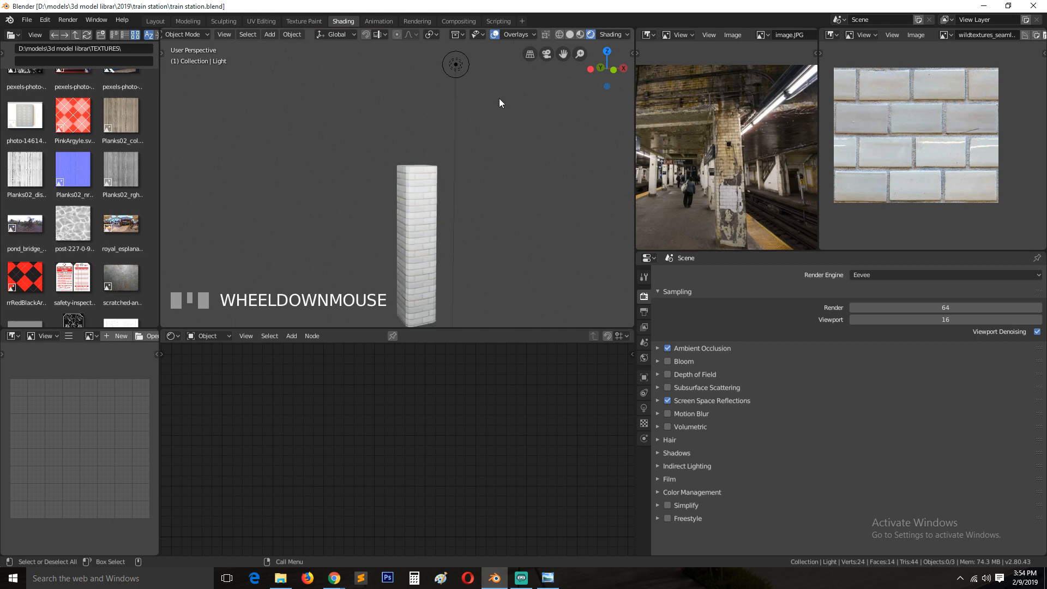
pyautogui.press('`')
pyautogui.hotkey('ctrl', 's')
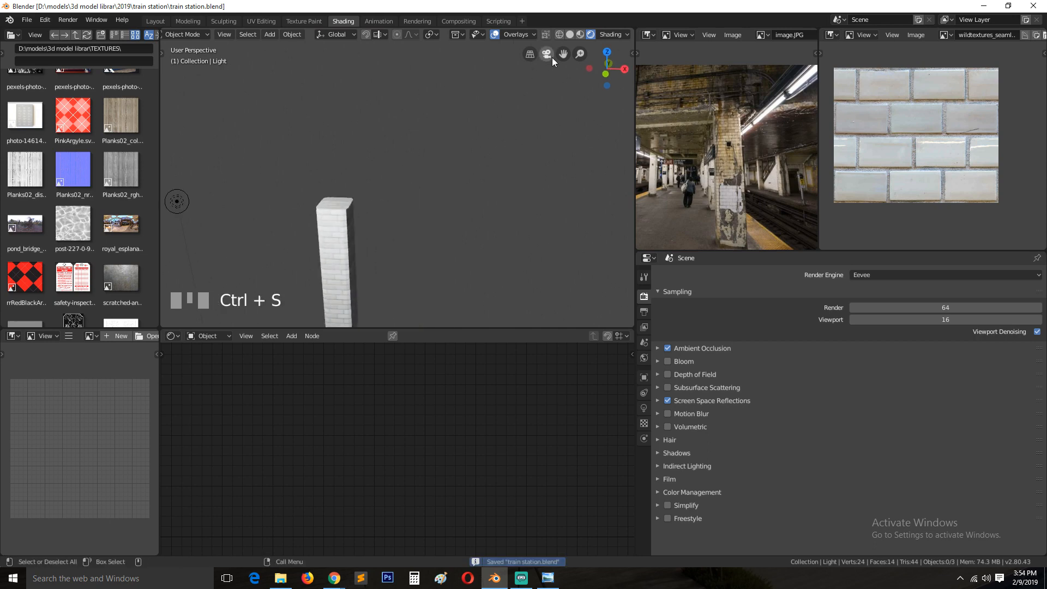
# Step: Set the world background color to an Environment Texture using venice_sunset_2k.hdr from the hdri folder
pyautogui.press('`')
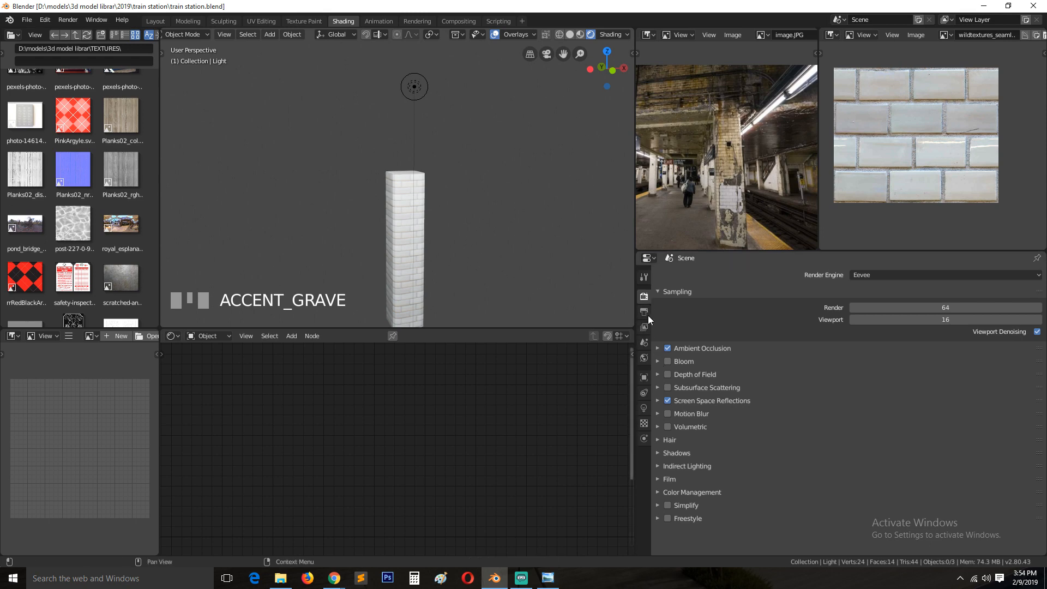
pyautogui.click(645, 358)
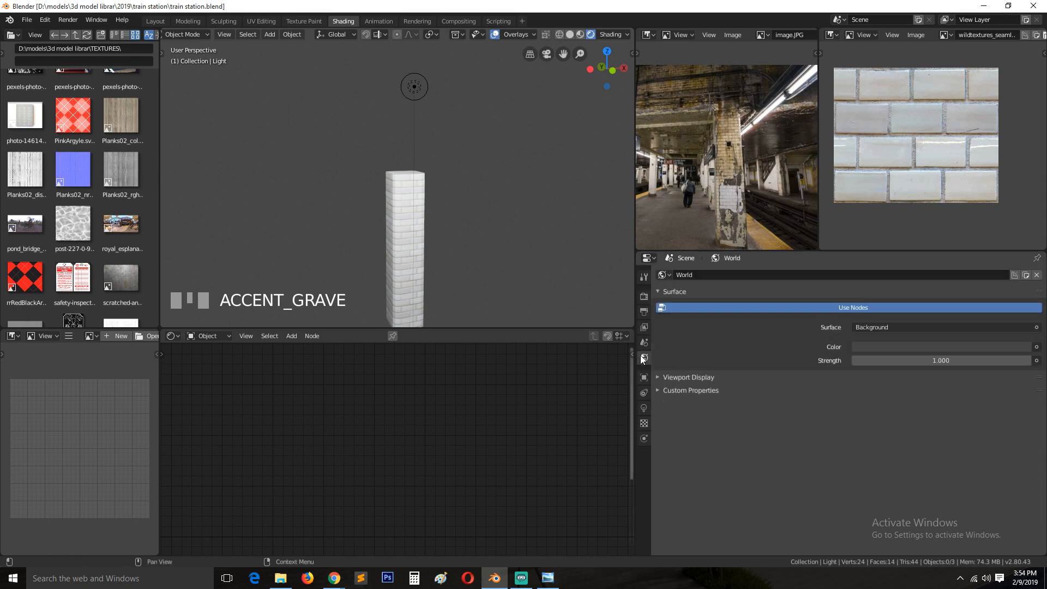
pyautogui.click(1036, 347)
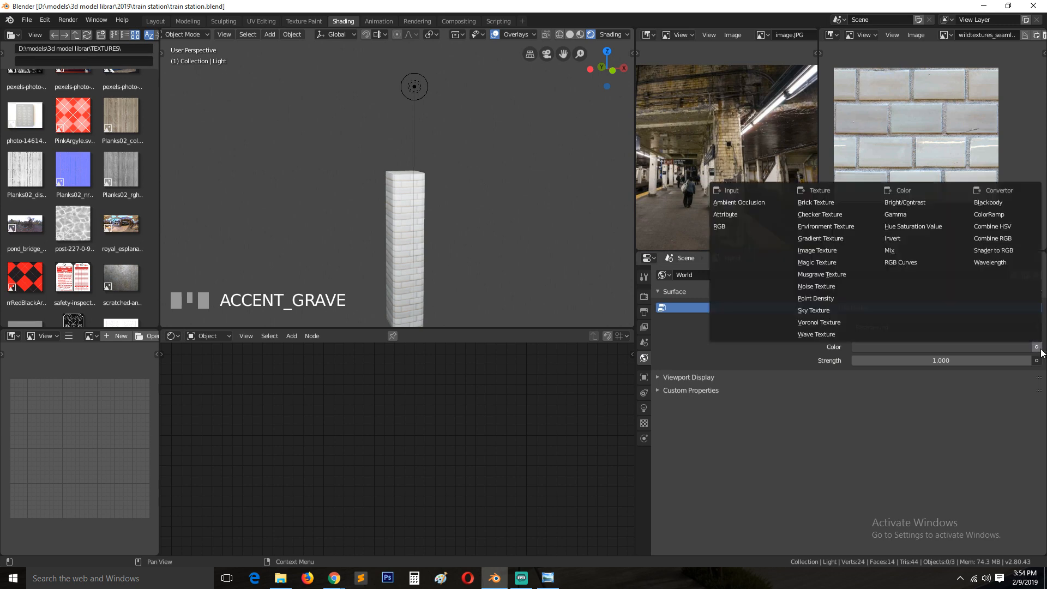
pyautogui.click(828, 227)
pyautogui.click(1006, 361)
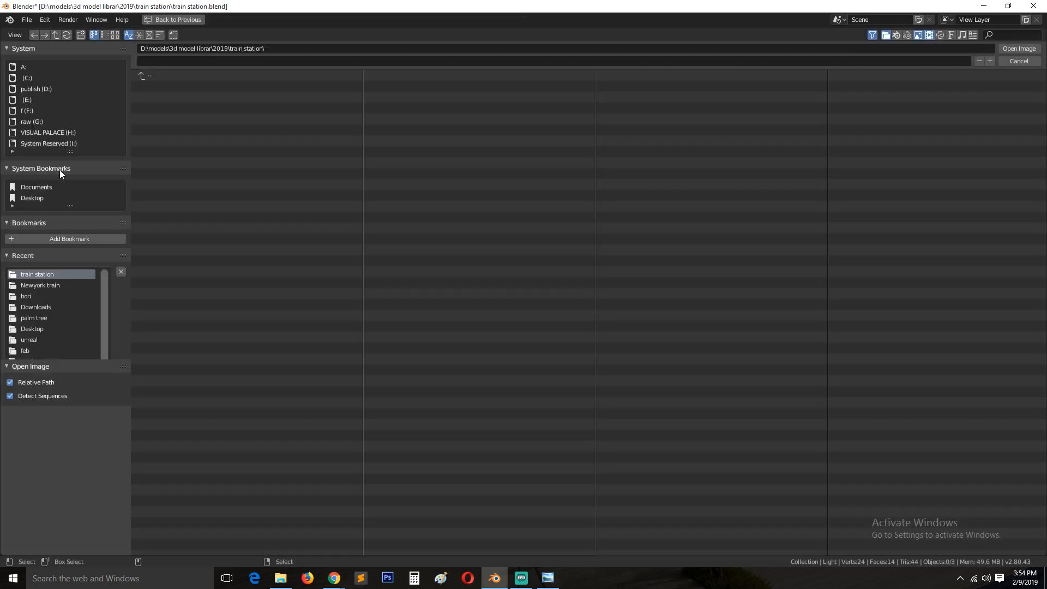
pyautogui.click(37, 295)
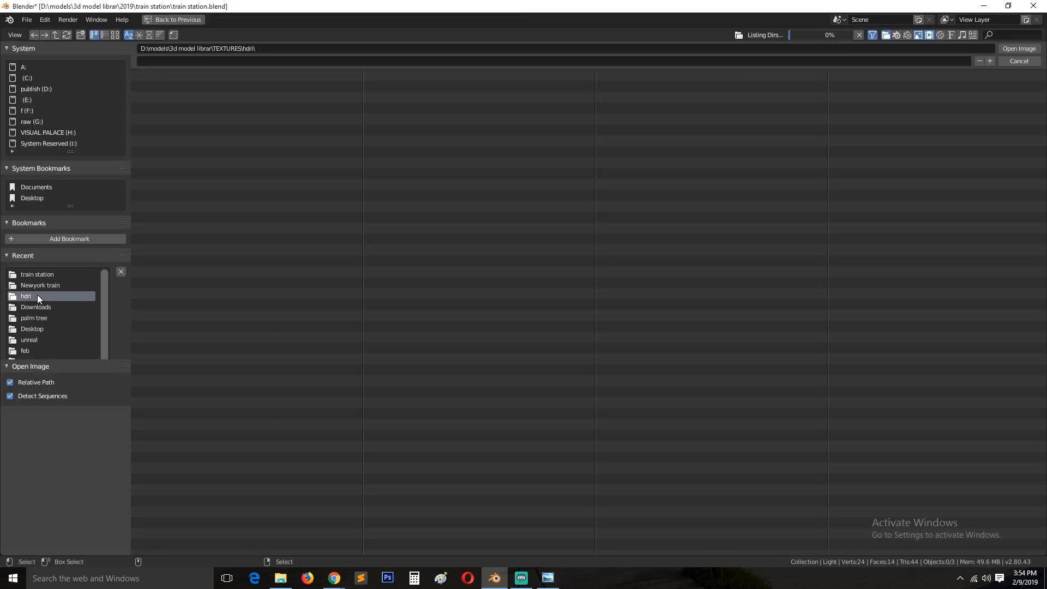
pyautogui.click(115, 34)
pyautogui.click(735, 119)
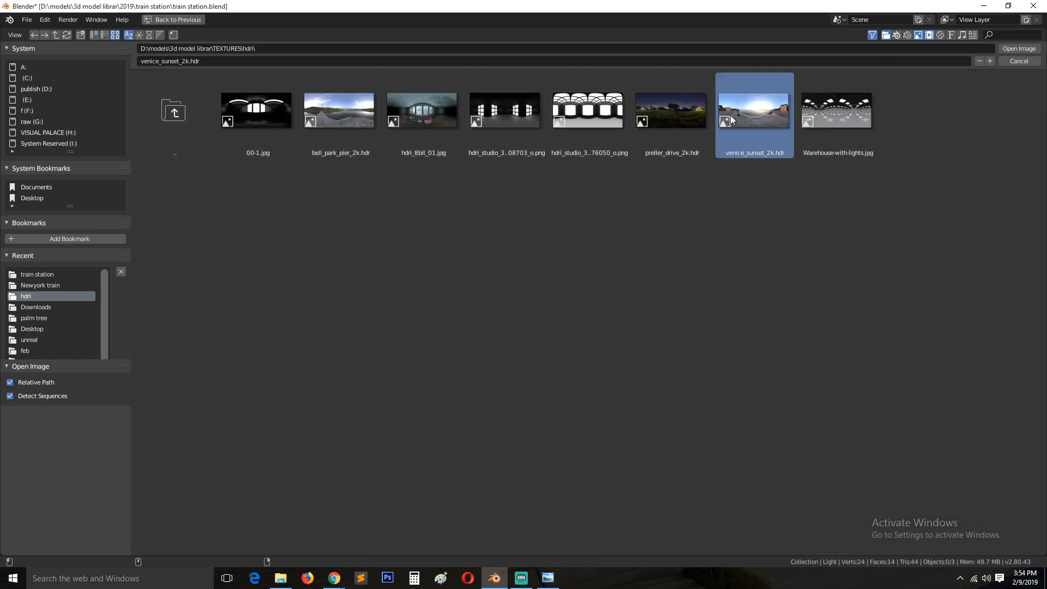
pyautogui.doubleClick(735, 111)
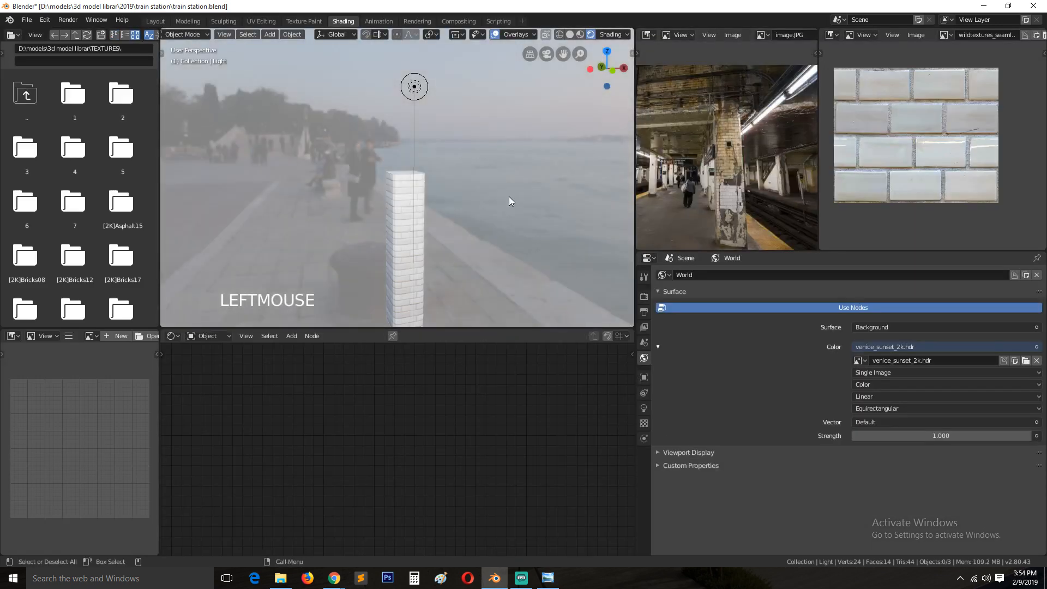
# Step: Examine how the pillar looks against the sunset environment, from close up and farther away
pyautogui.scroll(-3, 495, 210)
pyautogui.scroll(4, 492, 209)
pyautogui.hotkey('shift', '`')
pyautogui.moveTo(467, 220); pyautogui.dragTo(476, 198, button='middle')
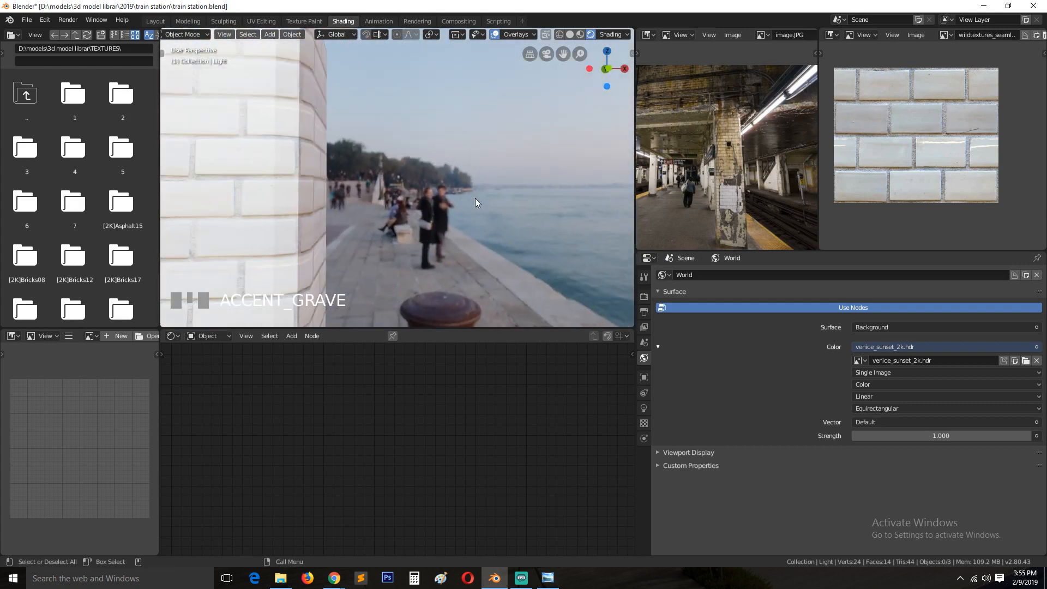
pyautogui.scroll(-6, 476, 199)
pyautogui.scroll(4, 476, 199)
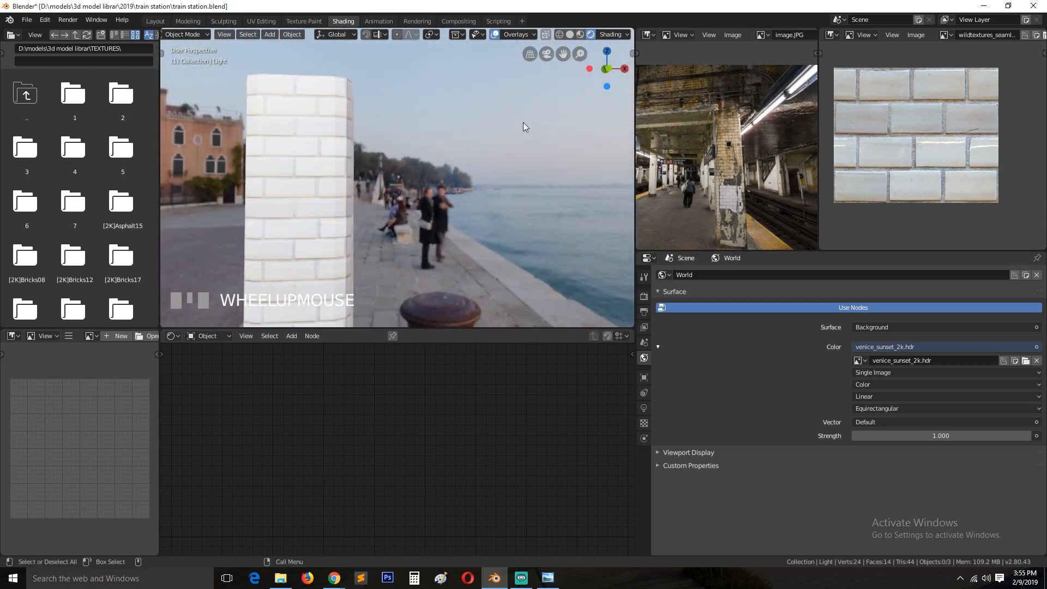
# Step: Switch the viewport to LookDev shading, use the sunset.exr studio lighting and check the pillar from other sides
pyautogui.click(581, 34)
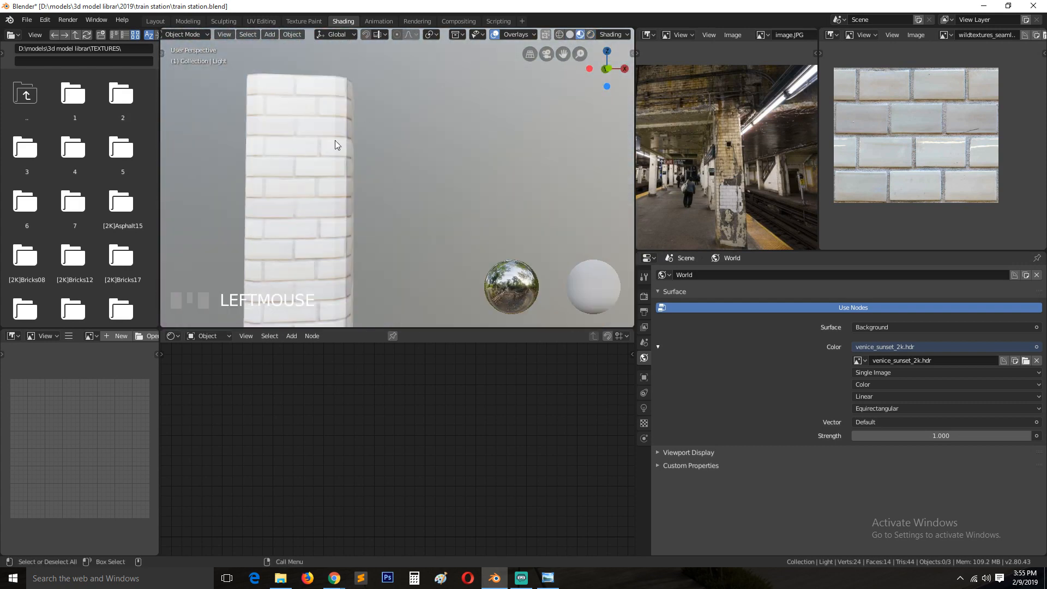
pyautogui.click(614, 33)
pyautogui.click(620, 115)
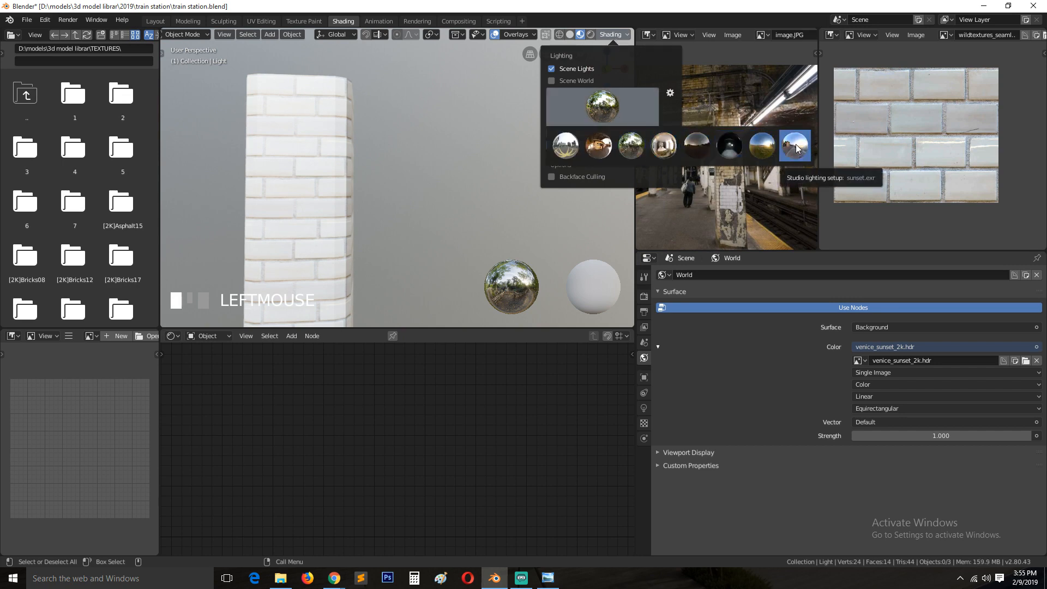
pyautogui.click(796, 147)
pyautogui.press('`')
pyautogui.moveTo(324, 177); pyautogui.dragTo(498, 144, button='middle')
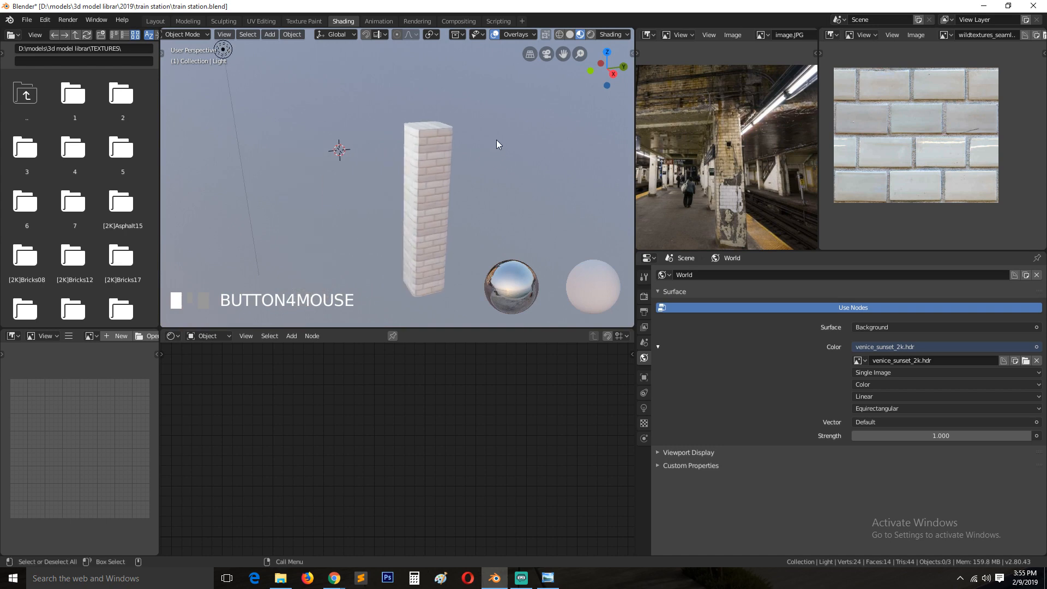
pyautogui.scroll(3, 499, 143)
pyautogui.press('`')
pyautogui.moveTo(567, 128); pyautogui.dragTo(621, 103, button='middle')
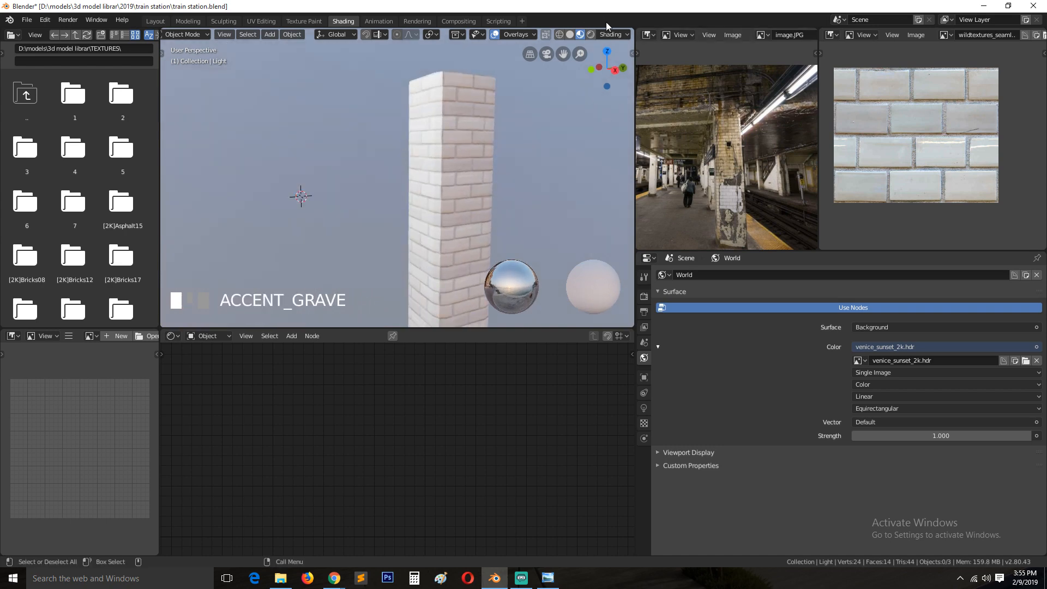
# Step: Compare the pillar's lighting between rendered and LookDev shading, ending in LookDev with the viewport shading options open
pyautogui.click(591, 35)
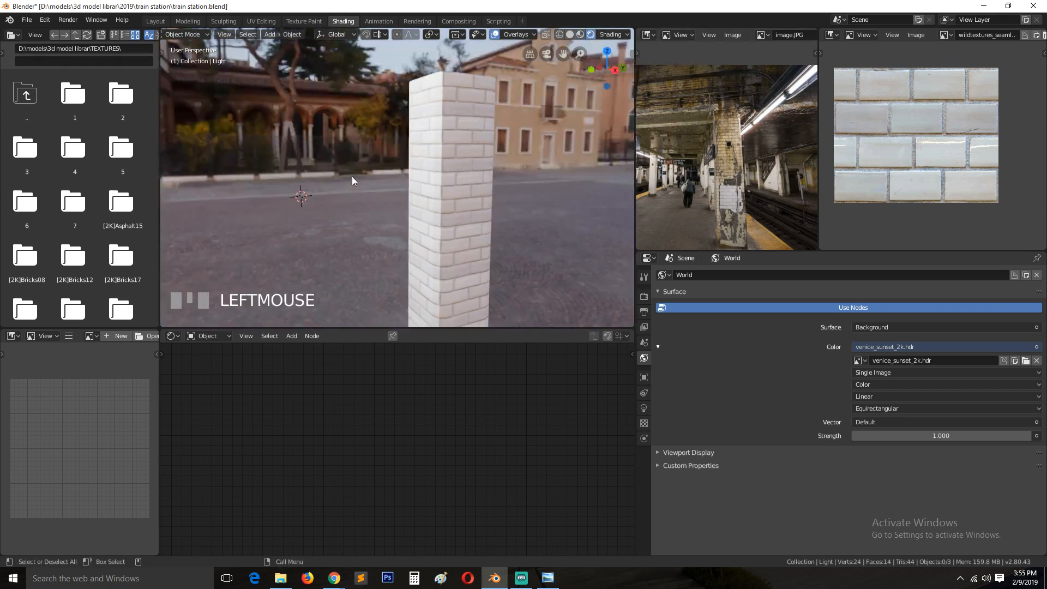
pyautogui.press('`')
pyautogui.moveTo(352, 176)
pyautogui.mouseDown(button='middle')
pyautogui.moveTo(493, 169)
pyautogui.moveTo(247, 162)
pyautogui.moveTo(463, 169)
pyautogui.moveTo(454, 172)
pyautogui.moveTo(489, 111)
pyautogui.mouseUp(button='middle')
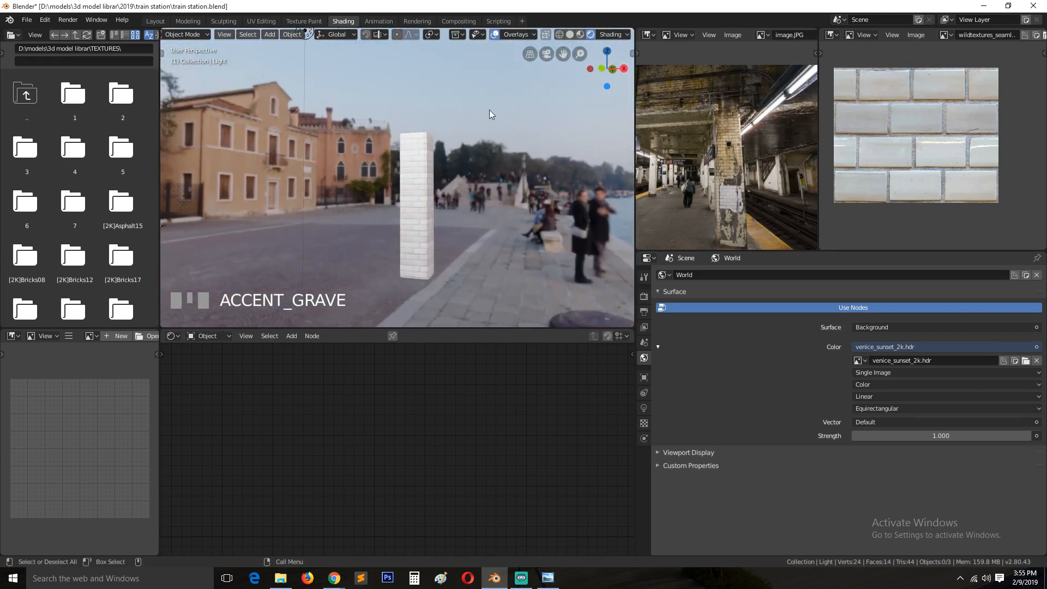
pyautogui.click(579, 34)
pyautogui.click(613, 34)
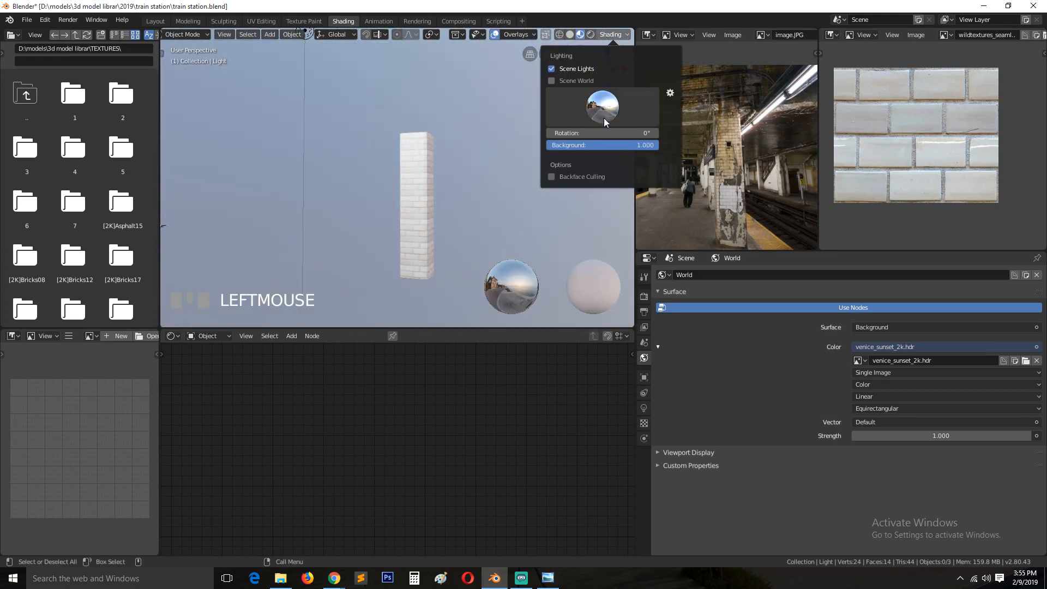
pyautogui.click(603, 37)
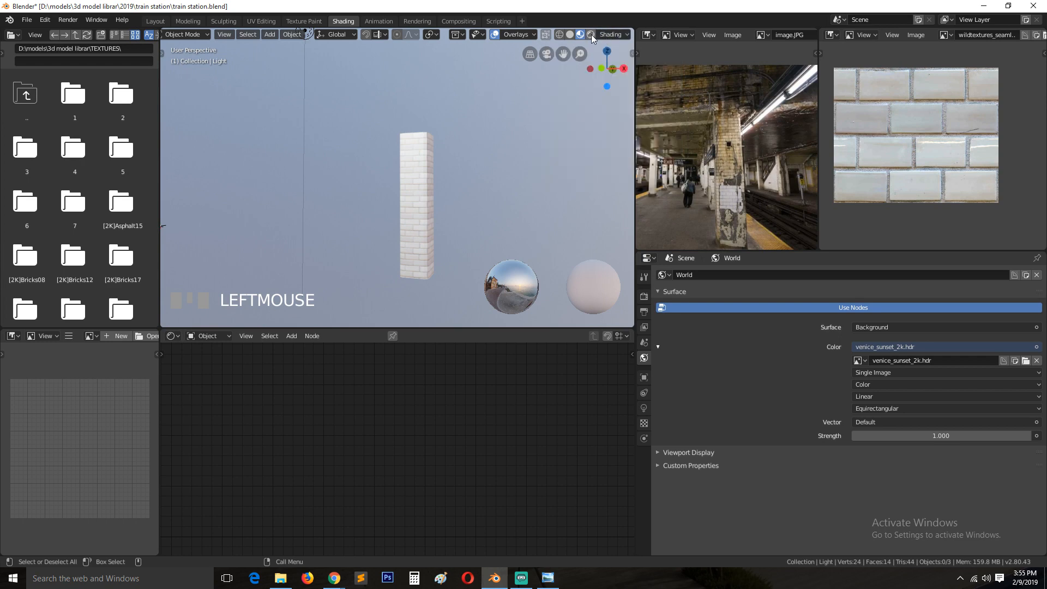
pyautogui.click(591, 35)
pyautogui.hotkey('shift', '`')
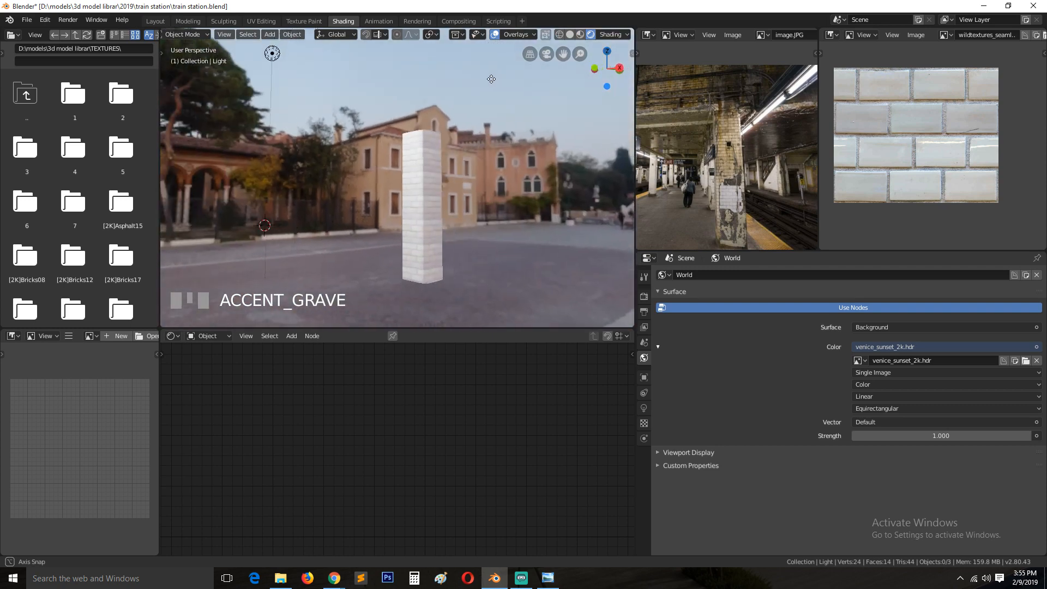
pyautogui.click(580, 35)
pyautogui.click(611, 34)
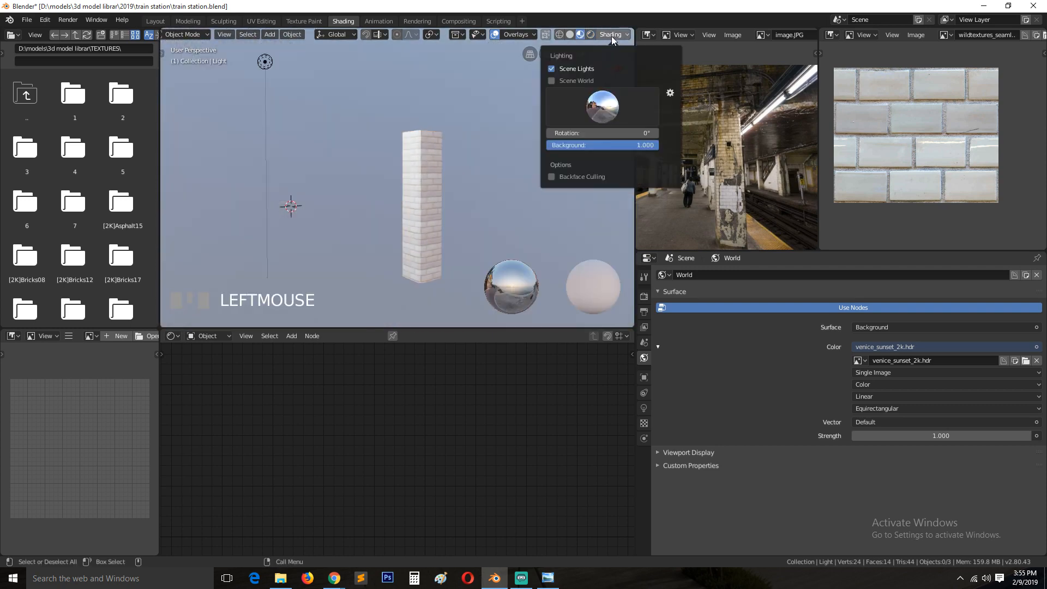
# Step: Examine the tile surface near the pillar's top from several angles under the LookDev lighting
pyautogui.hotkey('shift', '`')
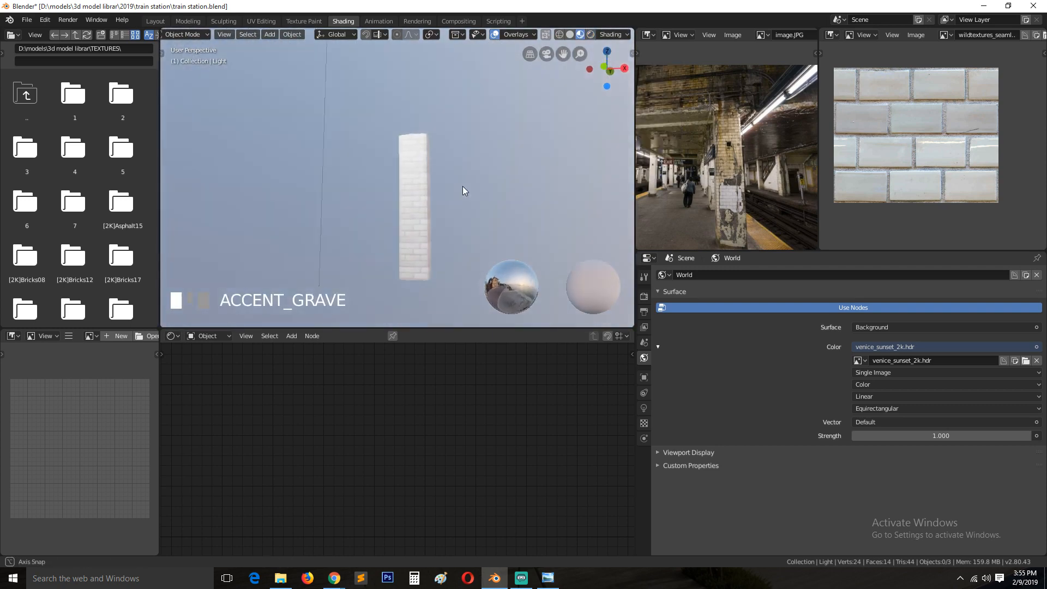
pyautogui.scroll(3, 462, 186)
pyautogui.keyDown('shift'); pyautogui.moveTo(416, 198); pyautogui.dragTo(249, 255, button='middle'); pyautogui.keyUp('shift')
pyautogui.press('`')
pyautogui.scroll(2, 289, 255)
pyautogui.press('`')
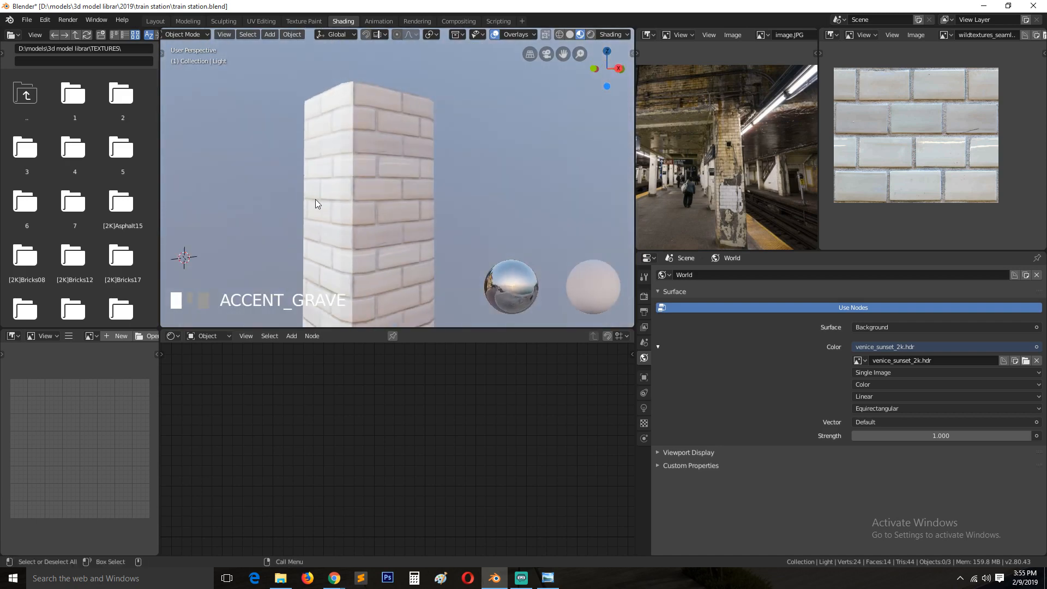
pyautogui.scroll(-2, 315, 199)
pyautogui.keyDown('shift'); pyautogui.moveTo(322, 194); pyautogui.dragTo(317, 197, button='middle'); pyautogui.keyUp('shift')
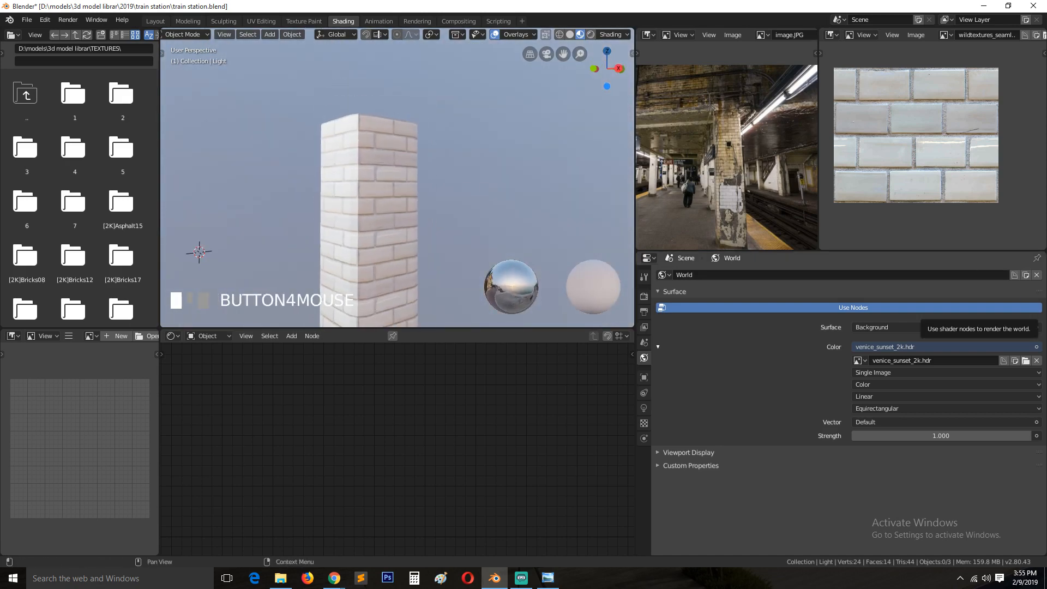
# Step: Look through the TEXTURES folder and its rock_06 subfolder for a suitable texture, returning to the parent folder
pyautogui.hotkey('alt', 'Tab')
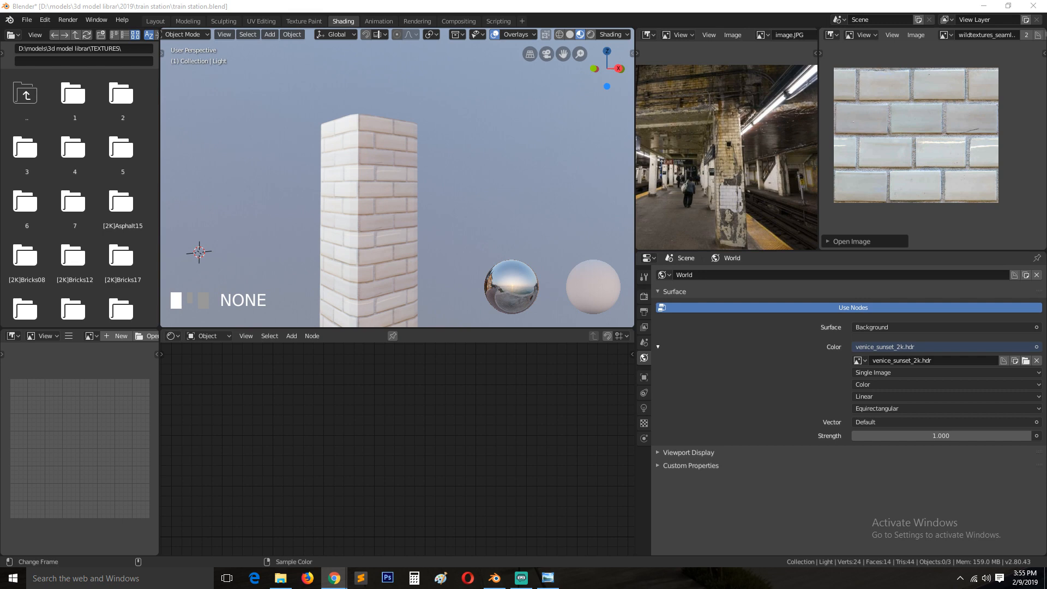
pyautogui.scroll(-10, 82, 215)
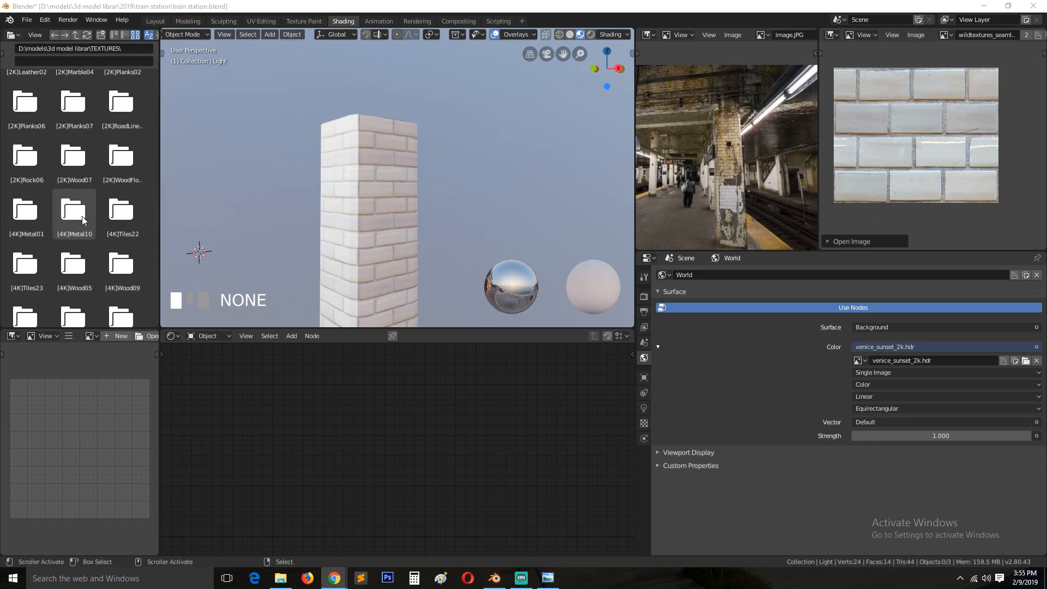
pyautogui.scroll(-15, 76, 232)
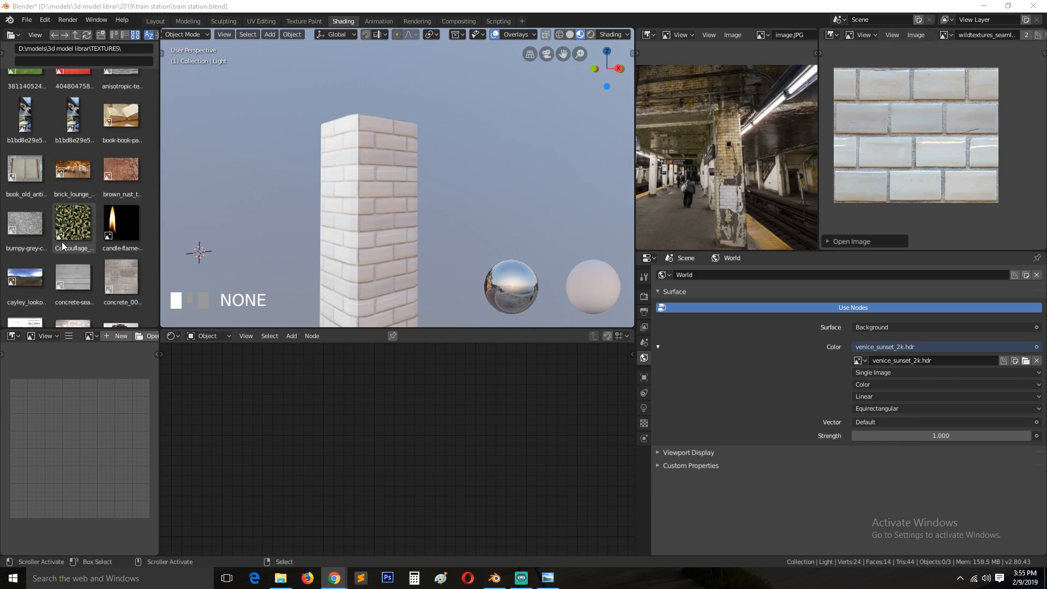
pyautogui.scroll(-15, 61, 243)
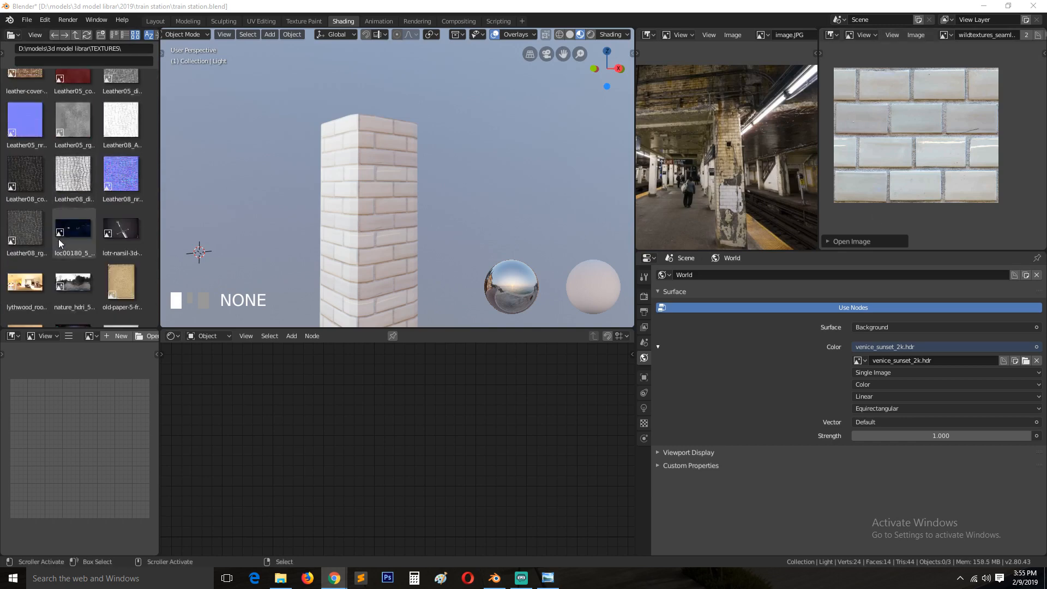
pyautogui.scroll(-15, 58, 238)
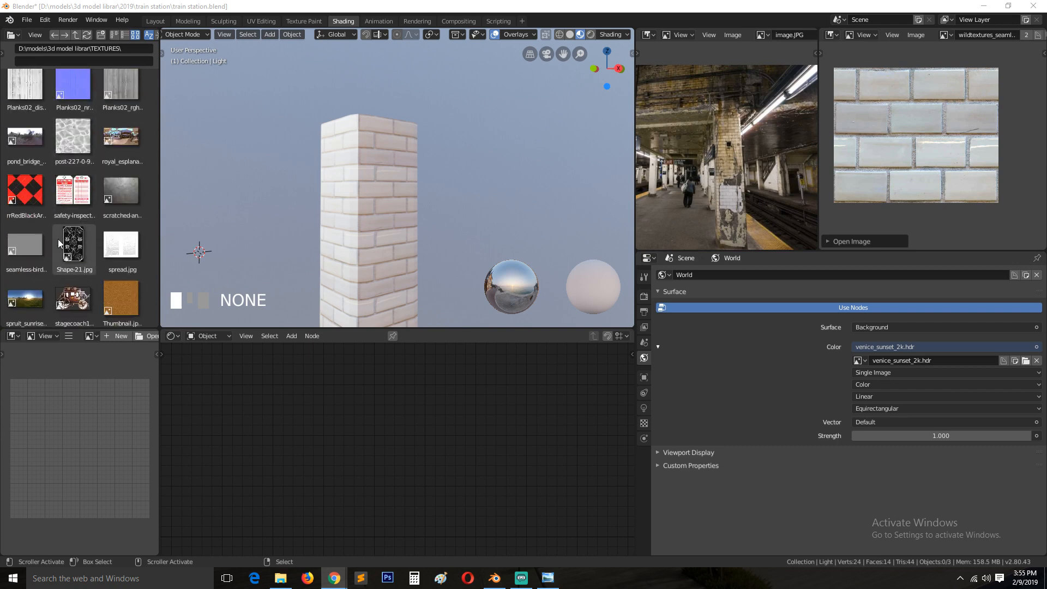
pyautogui.scroll(-4, 57, 239)
pyautogui.scroll(10, 57, 240)
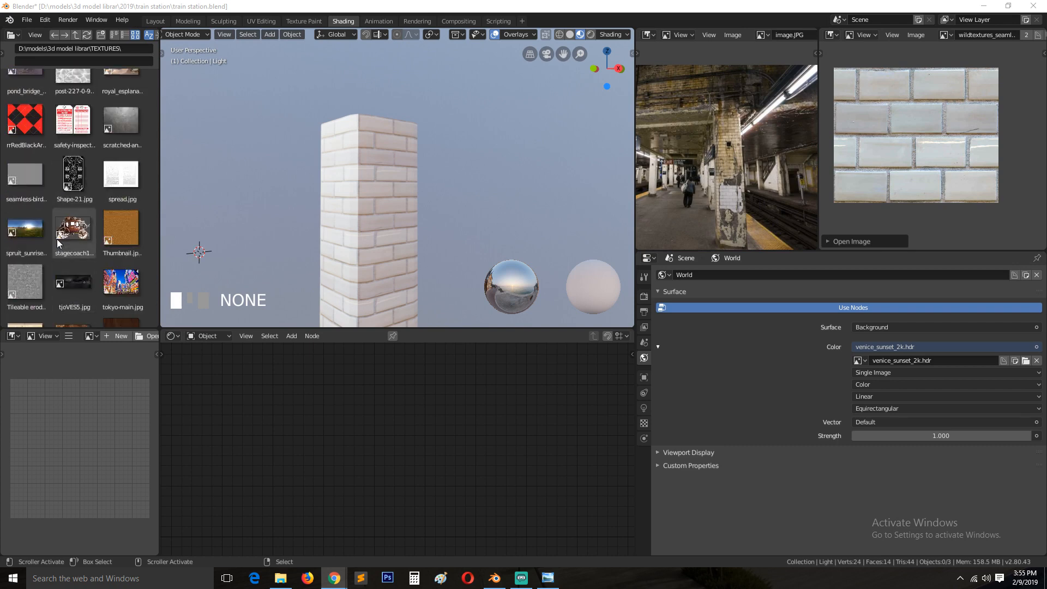
pyautogui.scroll(20, 56, 240)
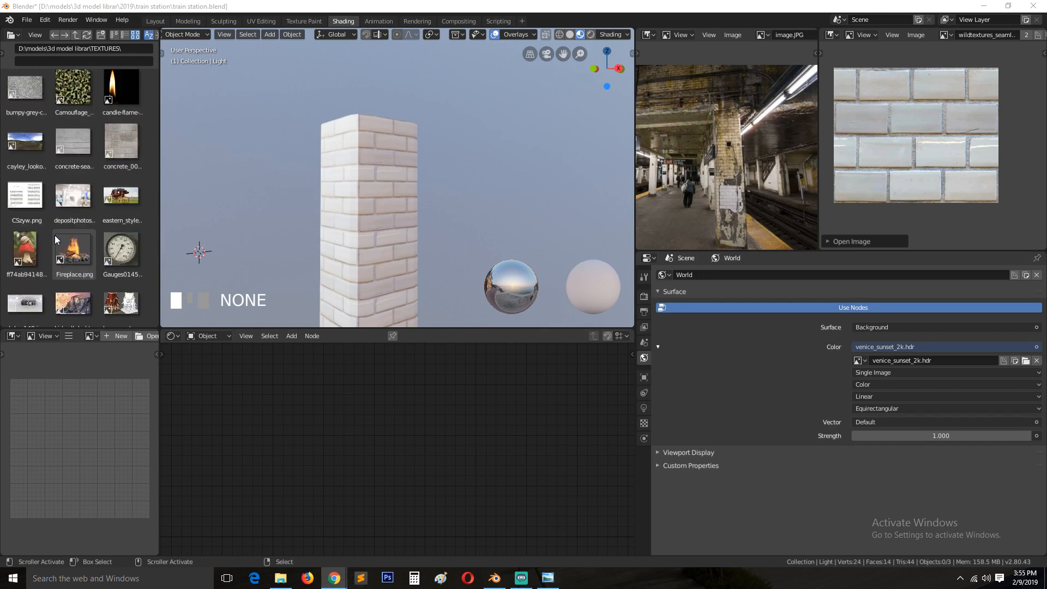
pyautogui.scroll(15, 54, 235)
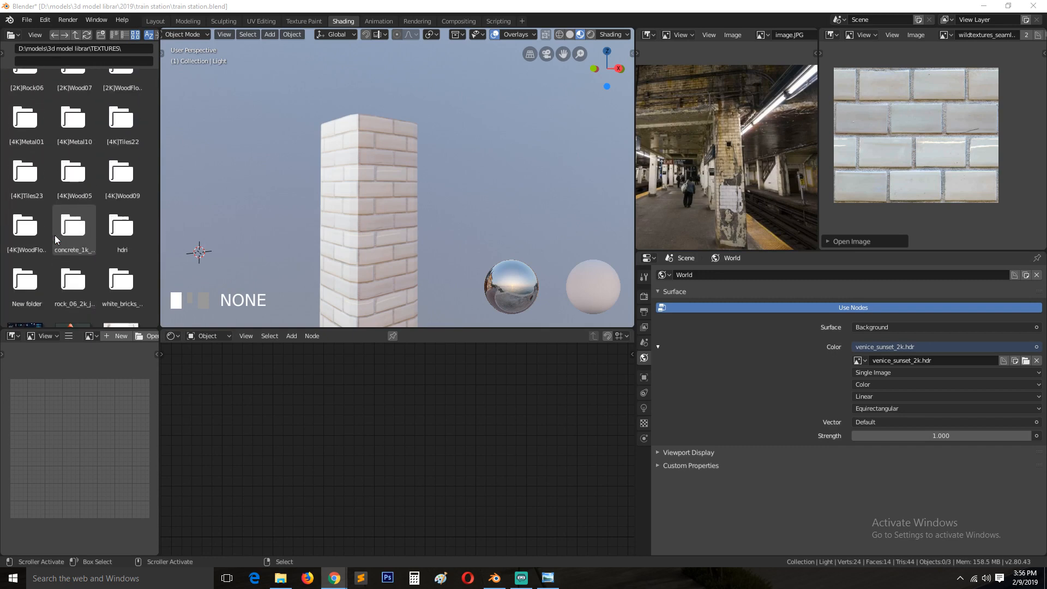
pyautogui.doubleClick(55, 236)
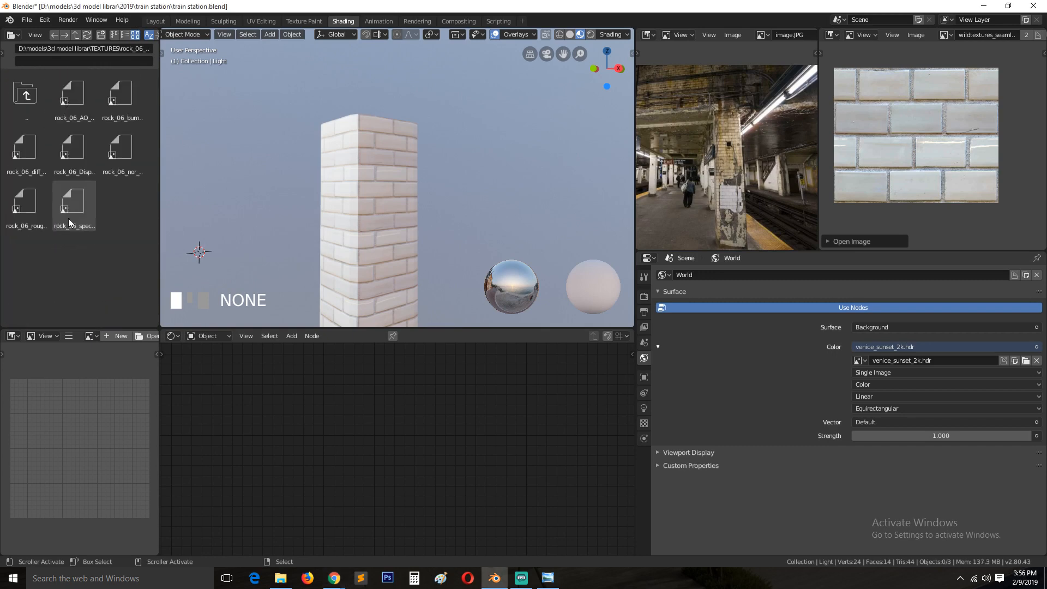
pyautogui.doubleClick(25, 93)
# Step: Open texture folder 5, look through its images and select moss_wood_diff_1k.jpg
pyautogui.doubleClick(37, 134)
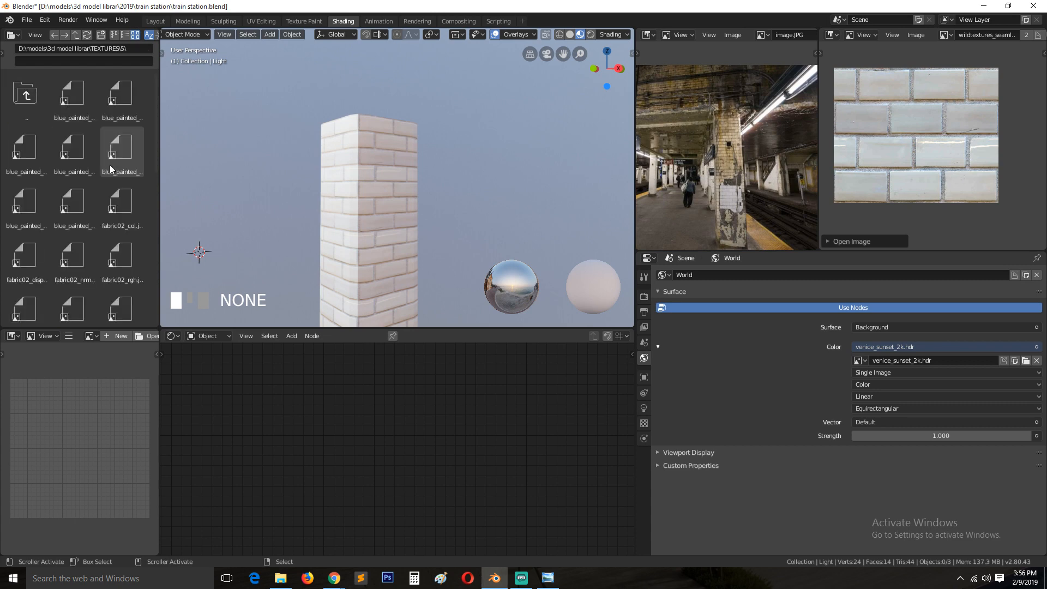
pyautogui.scroll(-10, 40, 221)
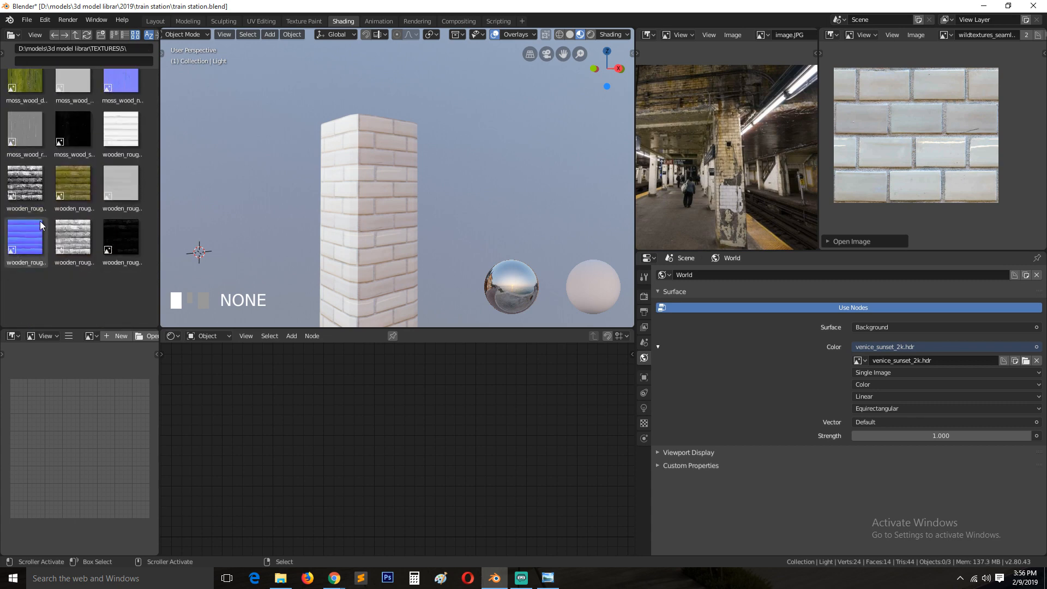
pyautogui.scroll(10, 40, 221)
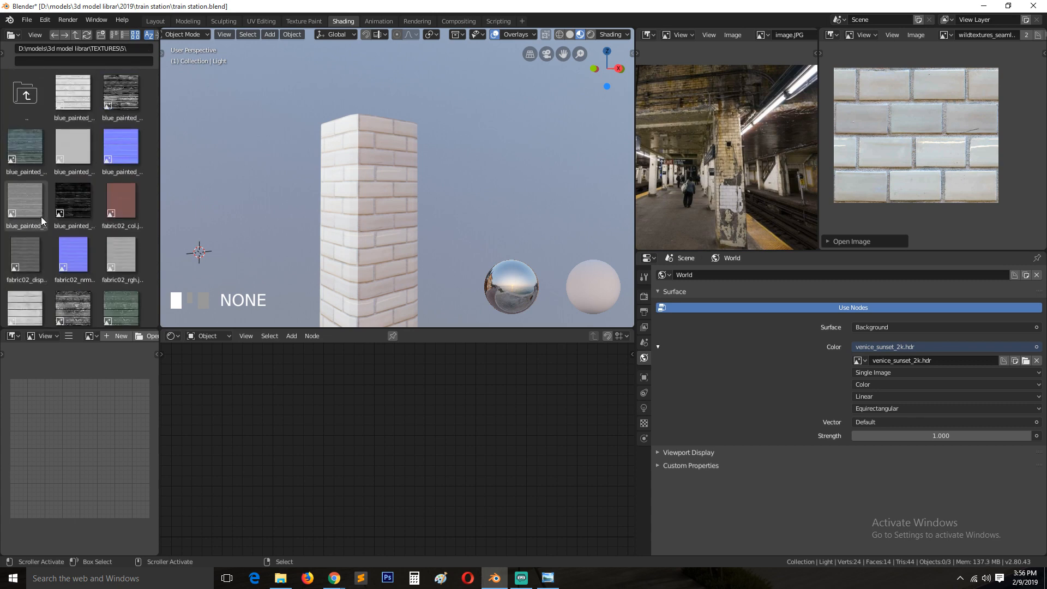
pyautogui.scroll(-10, 41, 217)
pyautogui.click(34, 162)
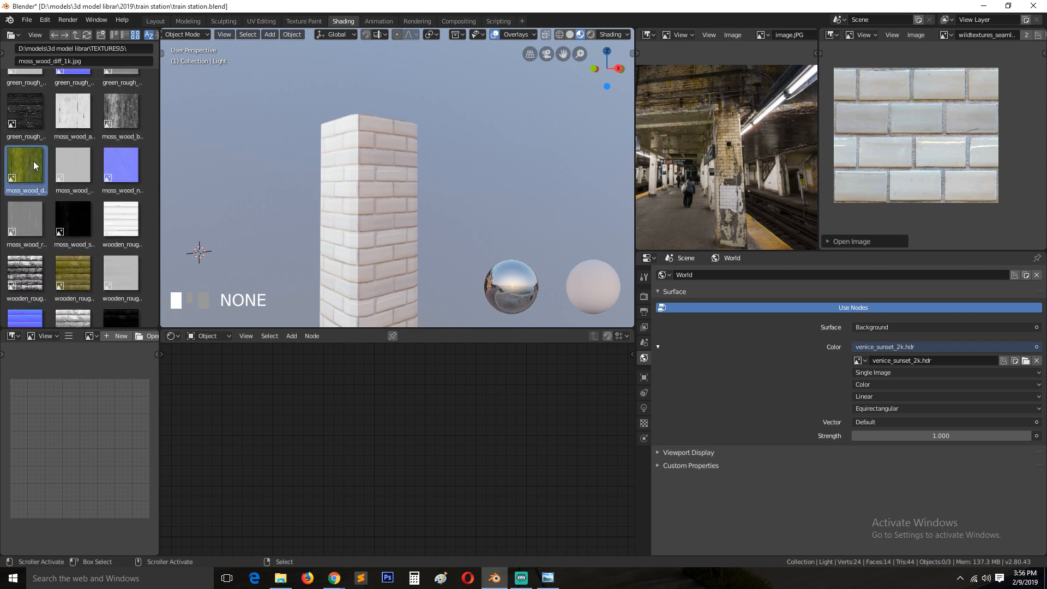
# Step: Inspect the tiled pillar in the reference photo, then select the model pillar and save the file
pyautogui.scroll(3, 712, 105)
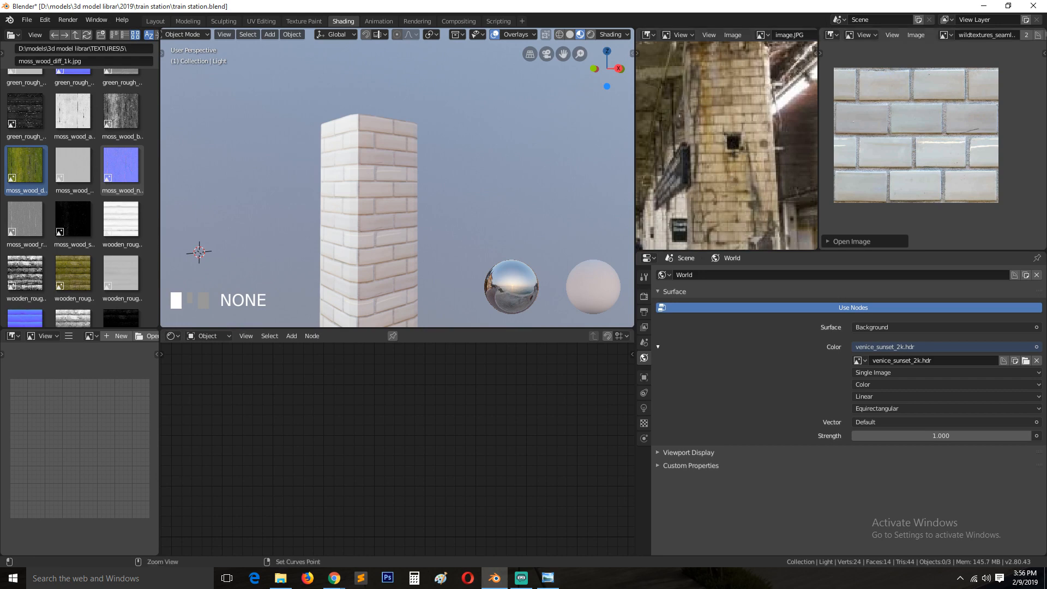
pyautogui.hotkey('alt', 'Tab')
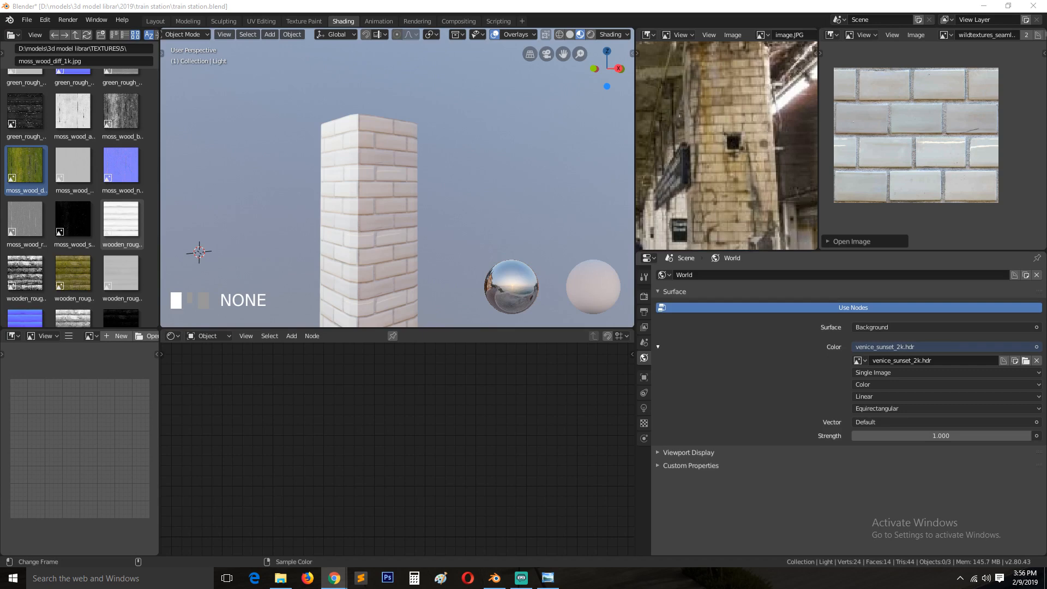
pyautogui.click(408, 210)
pyautogui.hotkey('ctrl', 's')
pyautogui.moveTo(409, 211); pyautogui.dragTo(489, 217, button='middle')
pyautogui.click(409, 211)
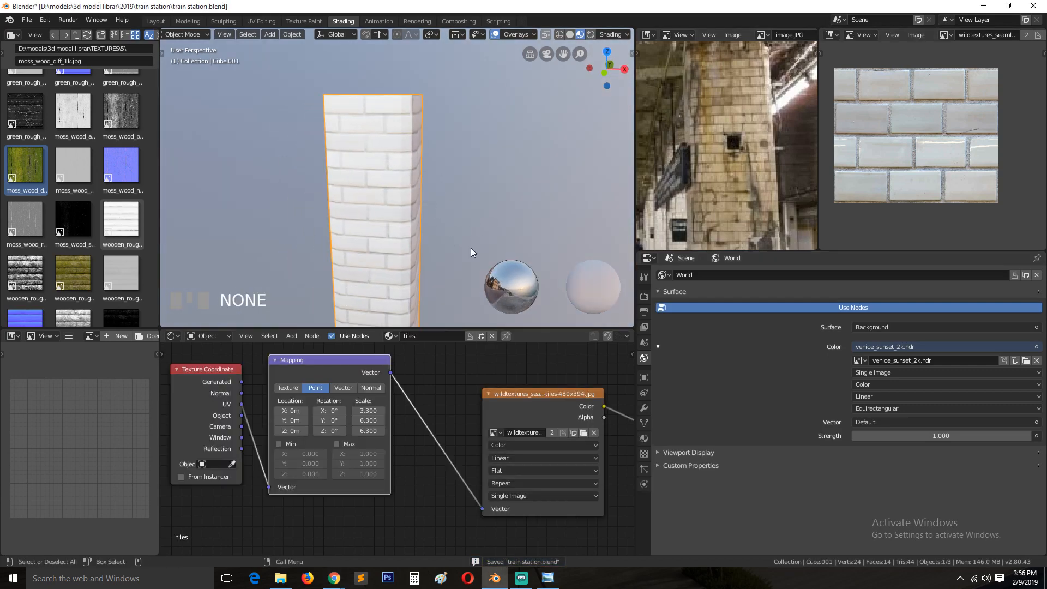
# Step: Load dirt-texture-31.png and then the 109250645 distressed texture into the image editor that shows the tile image
pyautogui.hotkey('alt', 'Tab')
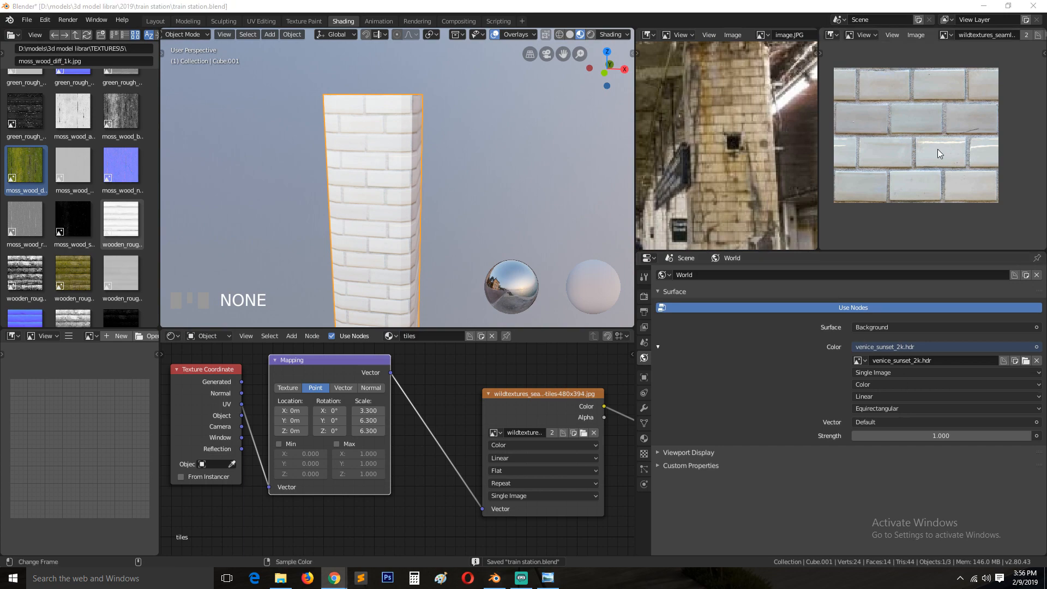
pyautogui.moveTo(937, 149); pyautogui.dragTo(938, 149)
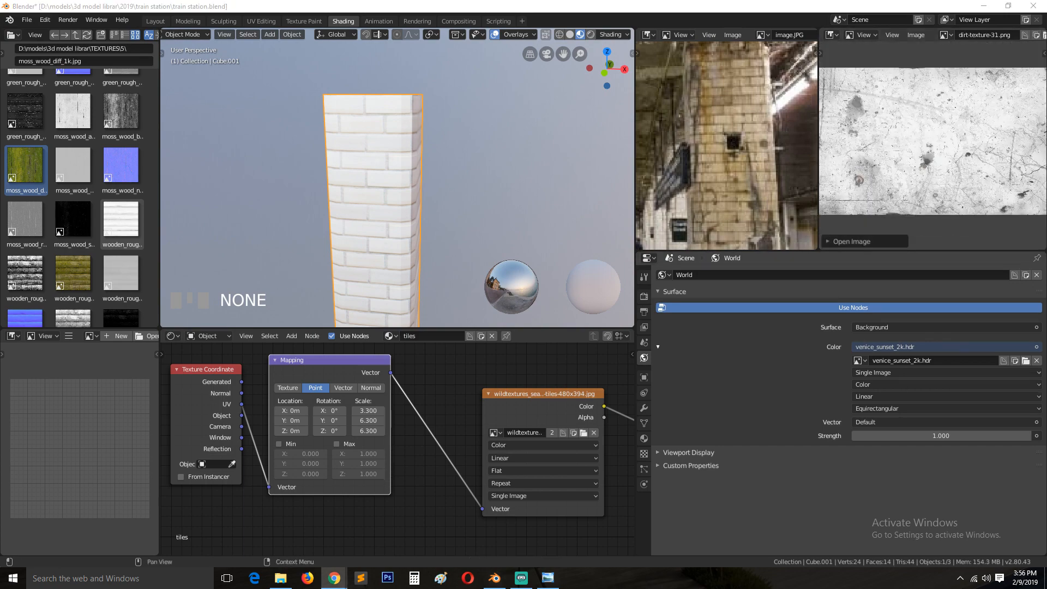
pyautogui.moveTo(976, 217); pyautogui.dragTo(938, 156)
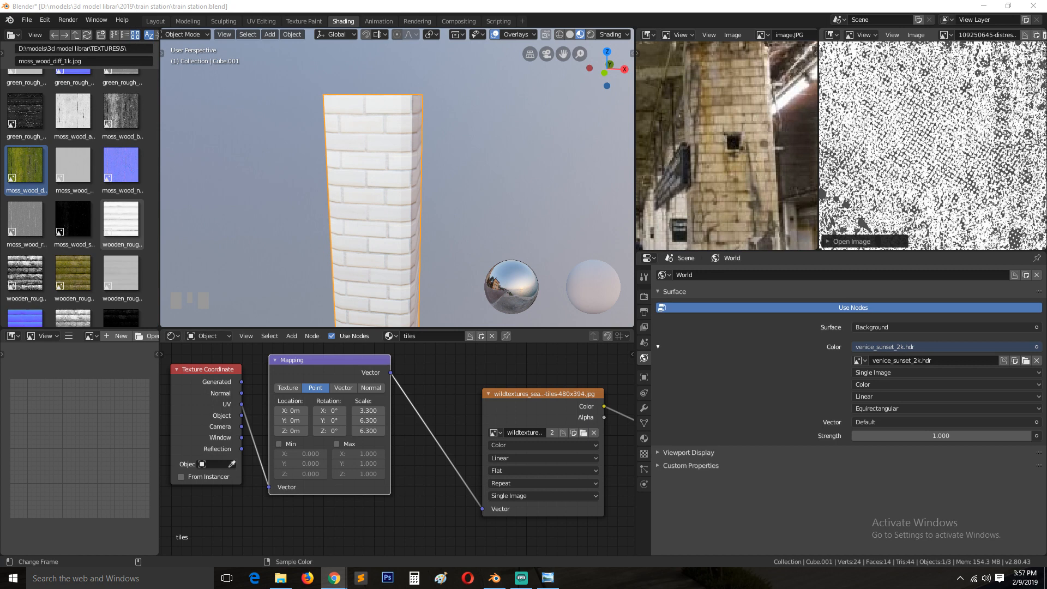
# Step: Compare the stained pillar in the reference photo with the model's tiled surface from several angles
pyautogui.click(742, 174)
pyautogui.scroll(-3, 744, 155)
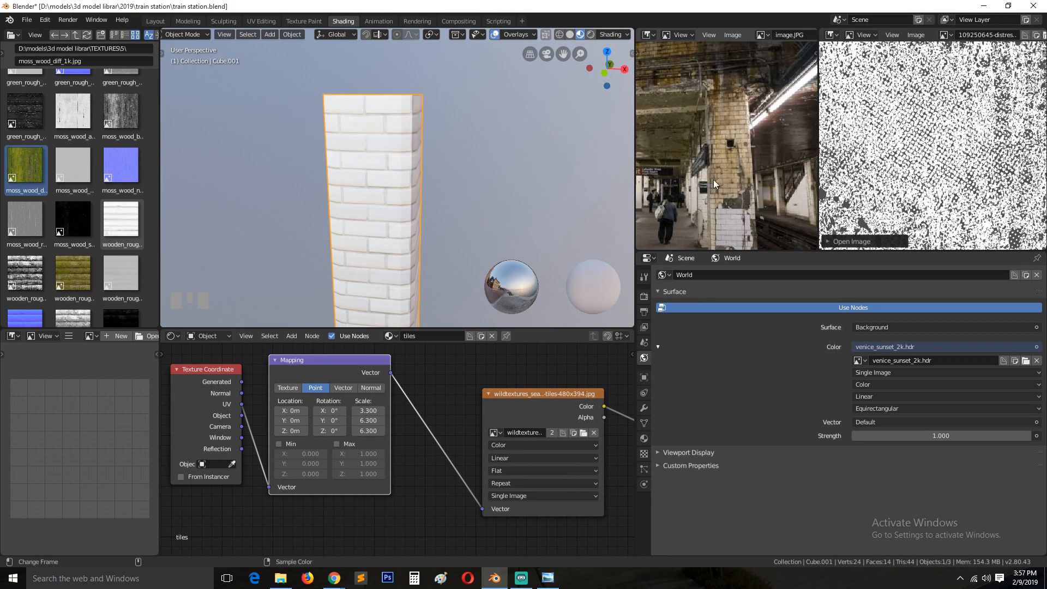
pyautogui.hotkey('alt', 'Tab')
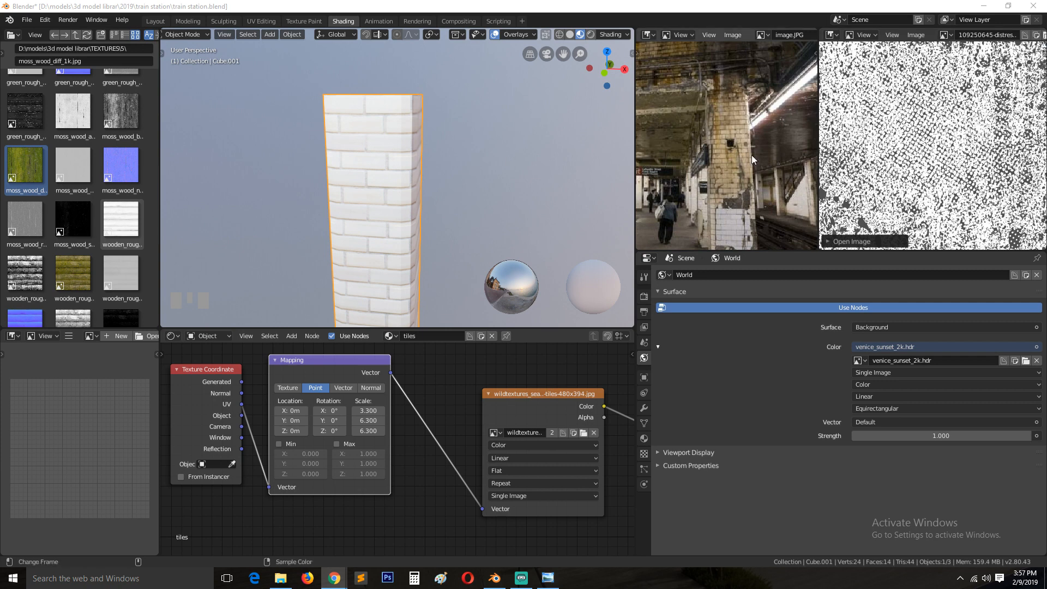
pyautogui.scroll(-1, 395, 166)
pyautogui.click(668, 177)
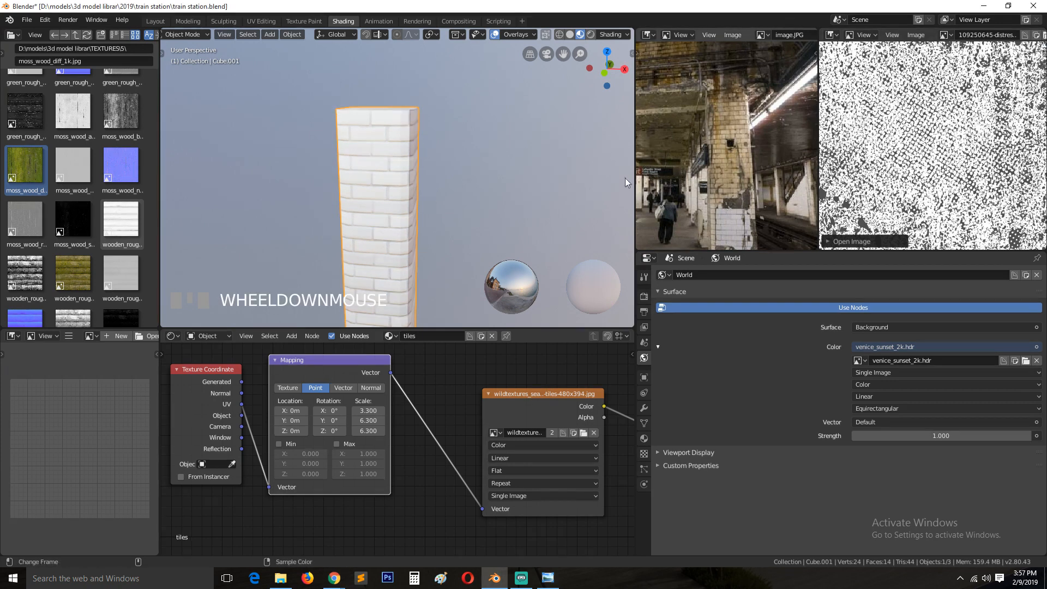
pyautogui.press('`')
pyautogui.moveTo(297, 167); pyautogui.dragTo(342, 149, button='middle')
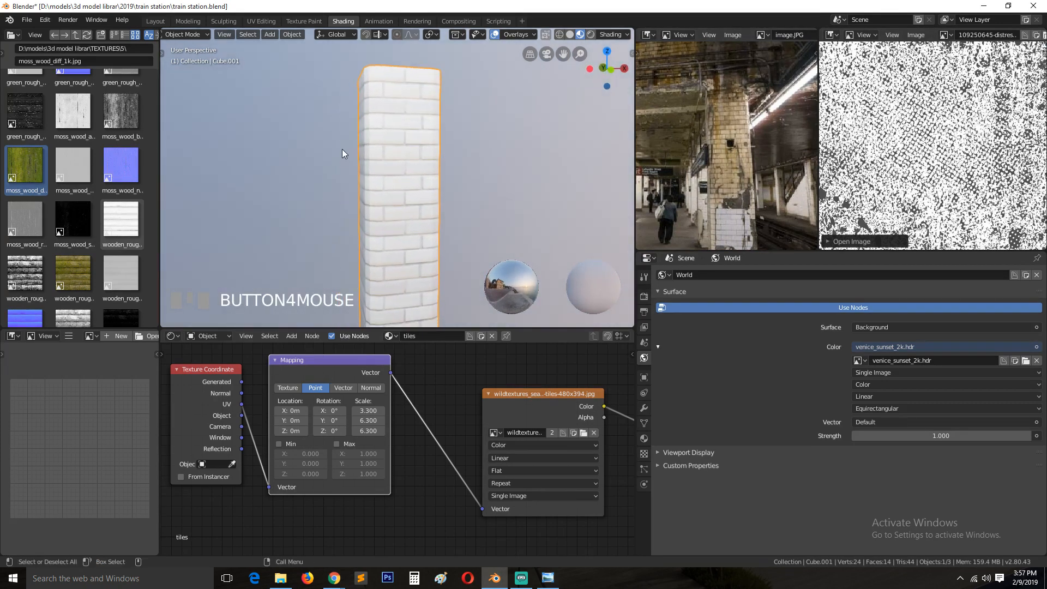
pyautogui.scroll(-2, 332, 138)
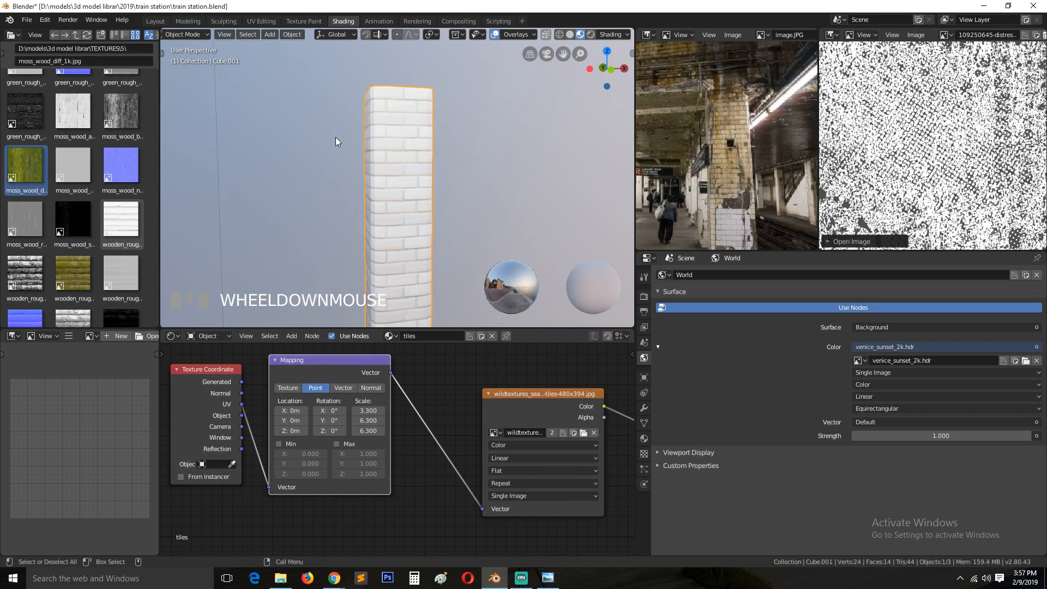
pyautogui.scroll(2, 346, 177)
pyautogui.scroll(-2, 329, 192)
pyautogui.press('`')
pyautogui.moveTo(328, 192); pyautogui.dragTo(366, 267, button='middle')
# Step: Add moss_wood_diff_1k.jpg from texture folder 5 to the tiles material as an image texture node
pyautogui.scroll(5, 71, 227)
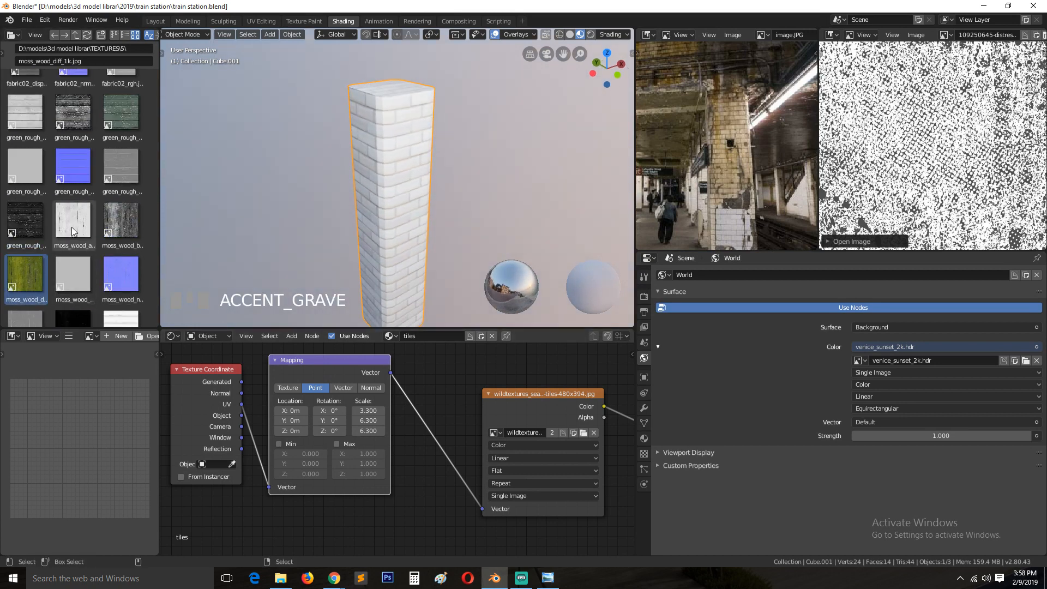
pyautogui.scroll(-1, 74, 225)
pyautogui.moveTo(324, 398); pyautogui.dragTo(442, 444, button='middle')
pyautogui.moveTo(31, 312); pyautogui.dragTo(267, 371)
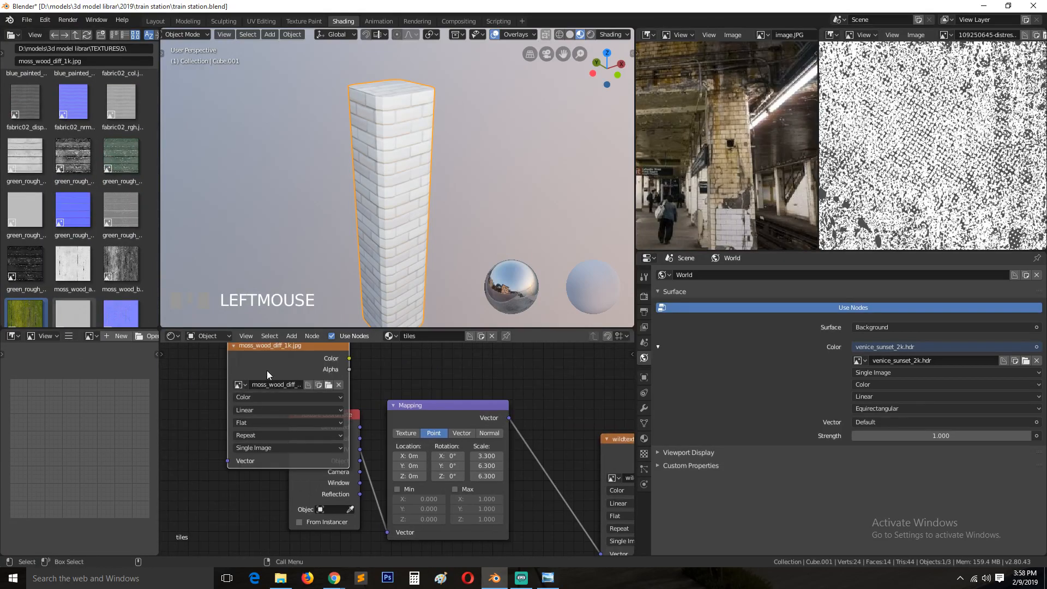
pyautogui.hotkey('alt', 'Tab')
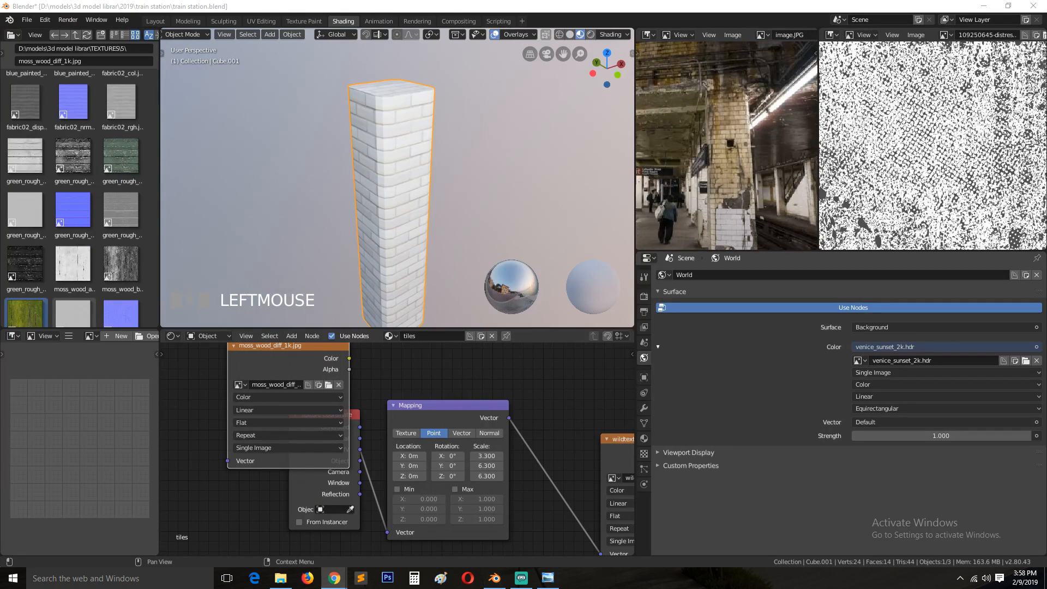
pyautogui.moveTo(1046, 82); pyautogui.dragTo(816, 79)
pyautogui.scroll(-3, 761, 138)
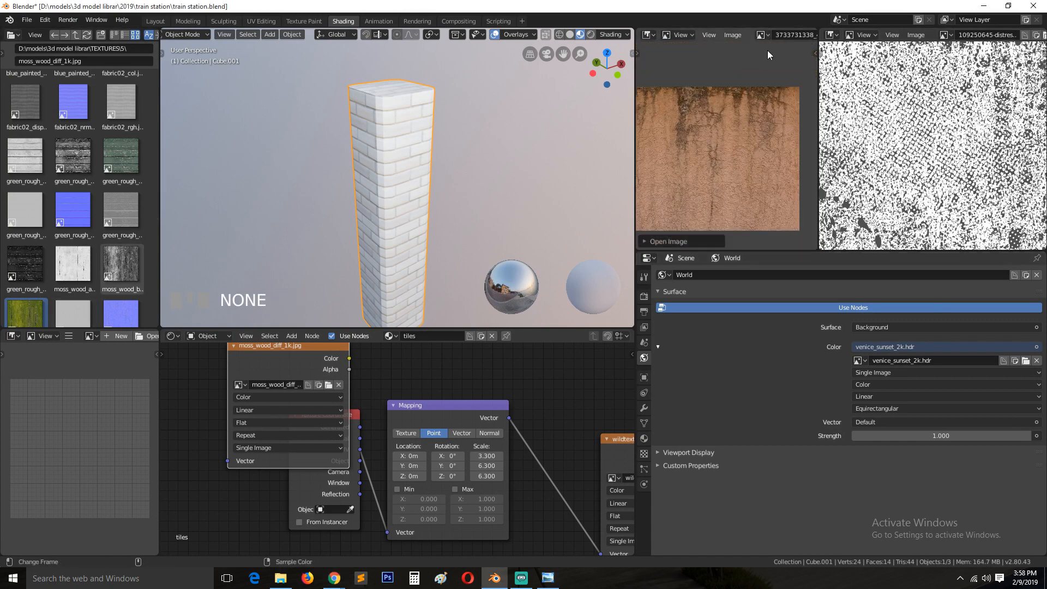
pyautogui.click(763, 35)
pyautogui.click(781, 93)
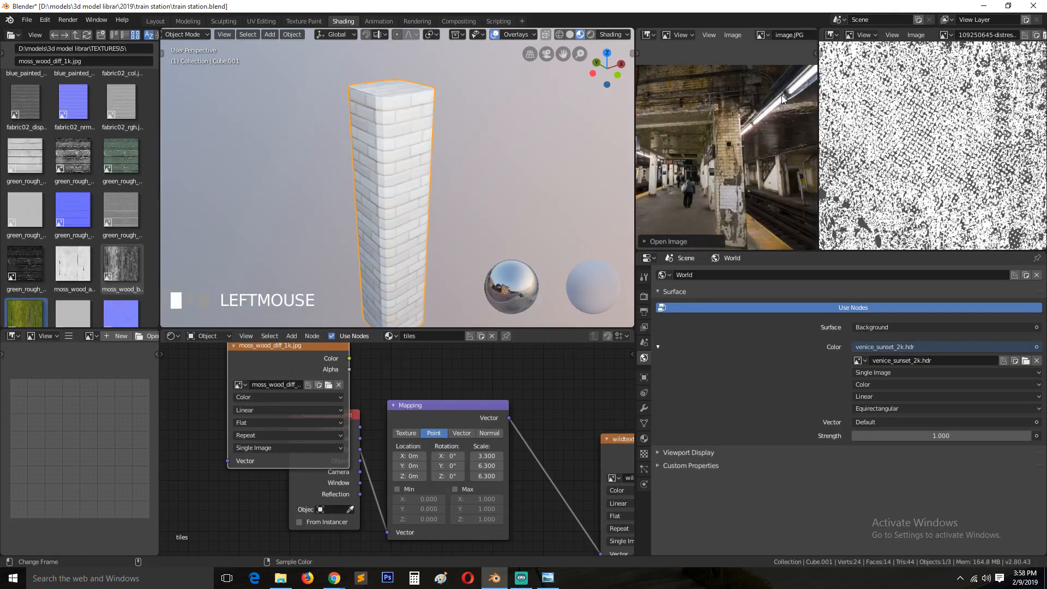
pyautogui.scroll(2, 729, 129)
pyautogui.moveTo(733, 131); pyautogui.dragTo(737, 131, button='middle')
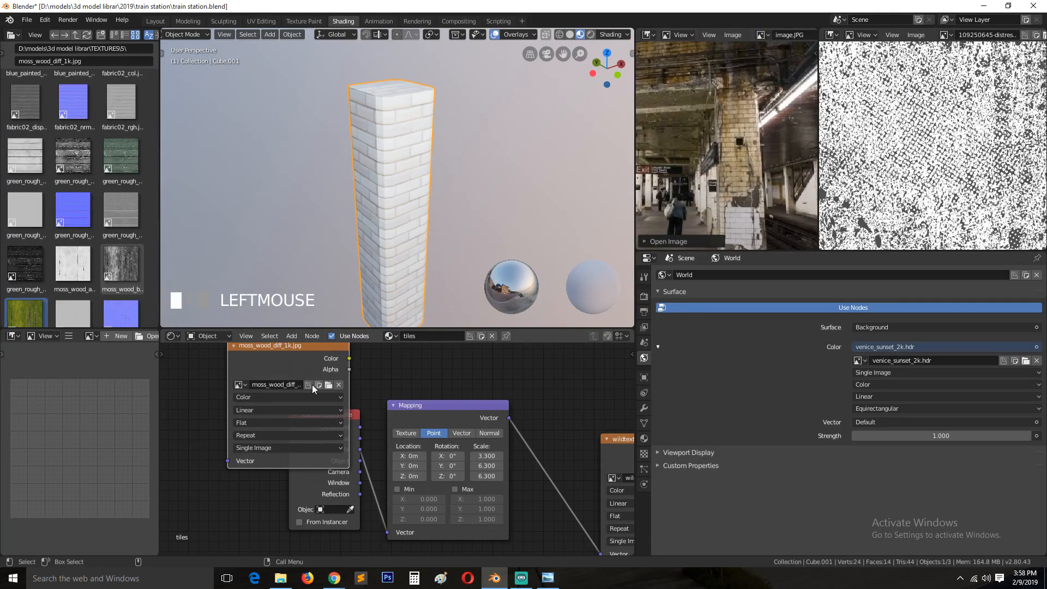
# Step: Spread out the moss wood, Mapping and Texture Coordinate nodes to make room in the tiles material
pyautogui.moveTo(312, 385); pyautogui.dragTo(230, 395)
pyautogui.moveTo(464, 409); pyautogui.dragTo(549, 440)
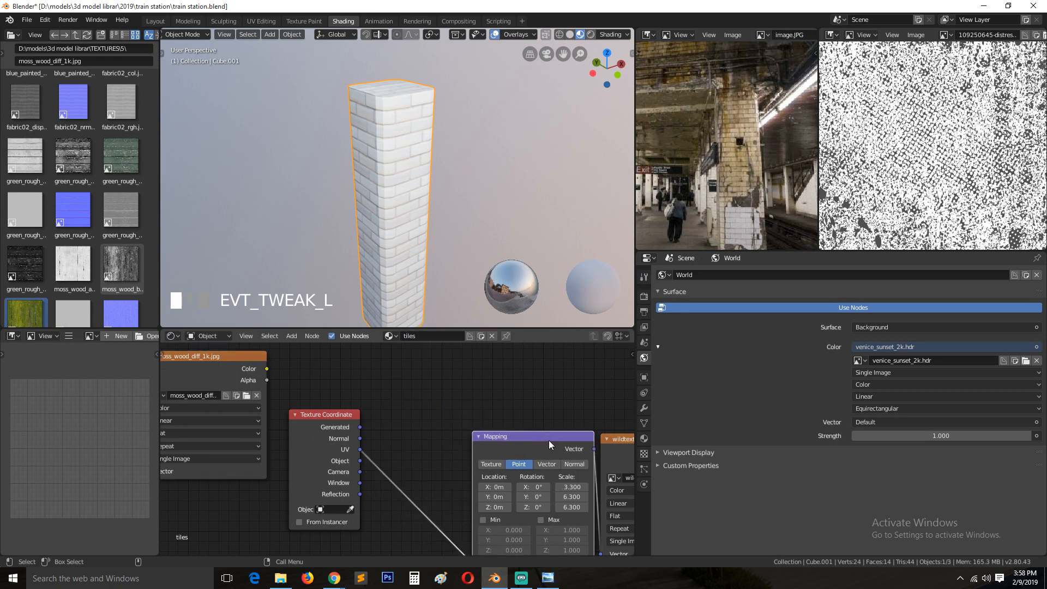
pyautogui.moveTo(331, 416); pyautogui.dragTo(315, 460)
pyautogui.scroll(-2, 224, 358)
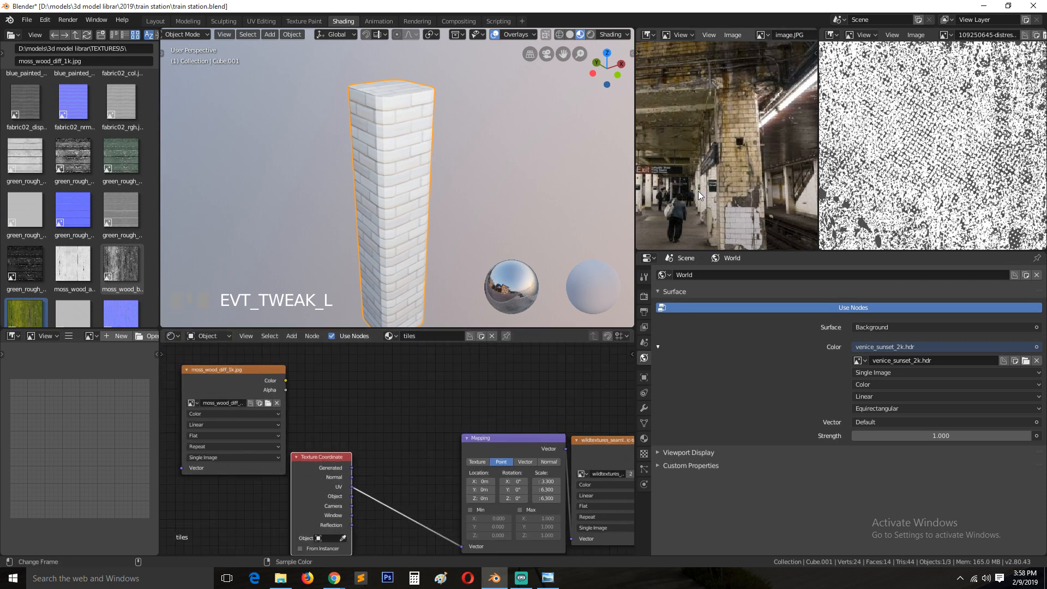
pyautogui.scroll(-2, 731, 163)
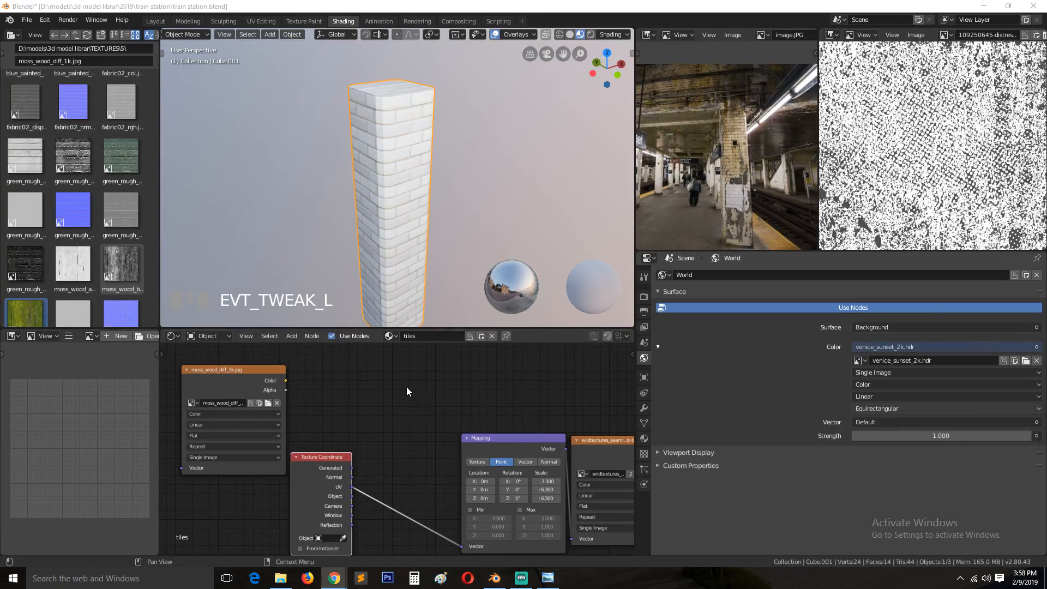
pyautogui.moveTo(382, 415); pyautogui.dragTo(360, 367)
pyautogui.click(443, 384)
pyautogui.keyDown('ctrl'); pyautogui.keyDown('shift'); pyautogui.click(442, 380); pyautogui.keyUp('shift'); pyautogui.keyUp('ctrl')
pyautogui.press('`')
pyautogui.moveTo(614, 116); pyautogui.dragTo(377, 165, button='middle')
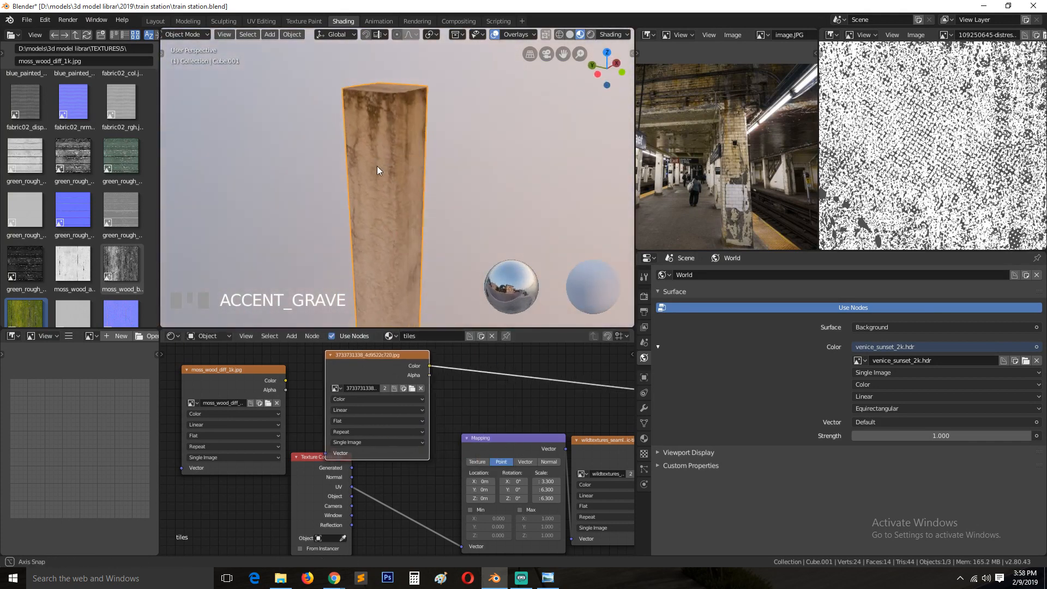
# Step: Preview the moss wood texture on the pillar, alternating with the stained wall texture to compare them
pyautogui.click(250, 381)
pyautogui.keyDown('ctrl'); pyautogui.keyDown('shift'); pyautogui.click(250, 381); pyautogui.keyUp('shift'); pyautogui.keyUp('ctrl')
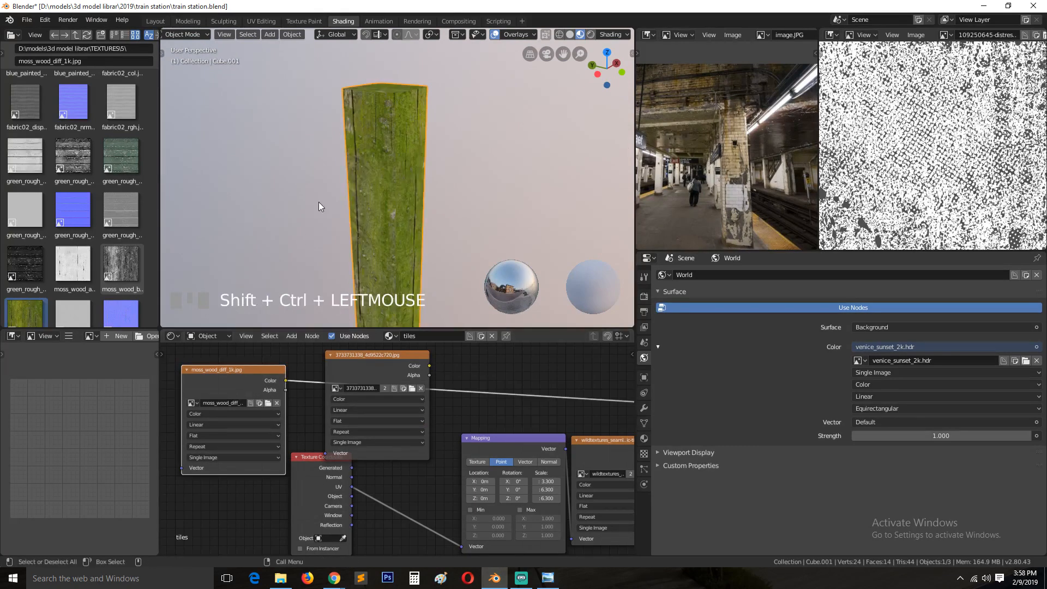
pyautogui.moveTo(319, 202); pyautogui.dragTo(278, 253, button='middle')
pyautogui.scroll(-1, 312, 355)
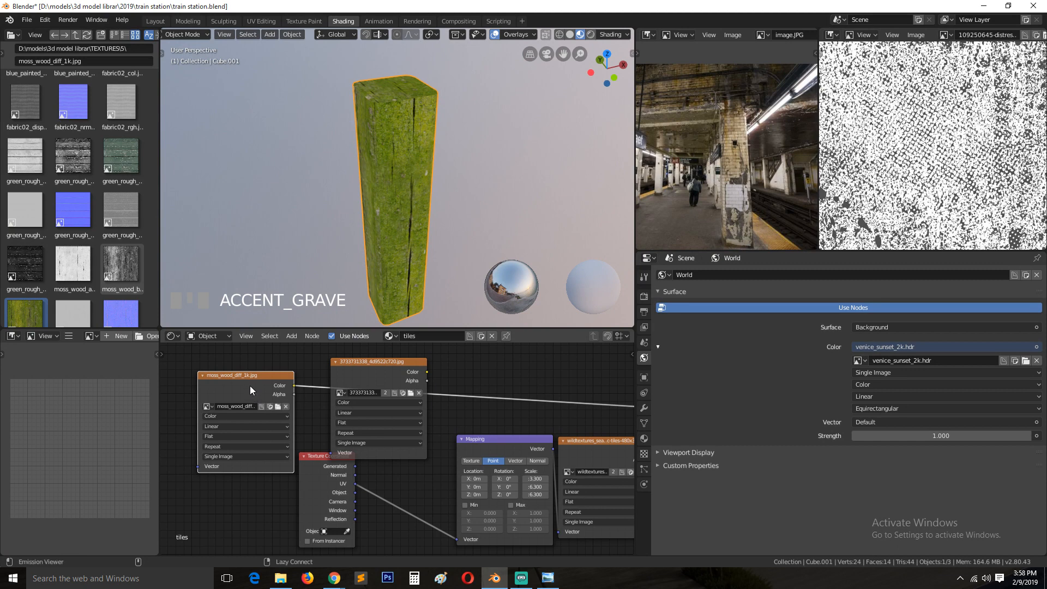
pyautogui.keyDown('ctrl'); pyautogui.keyDown('shift'); pyautogui.click(349, 378); pyautogui.keyUp('shift'); pyautogui.keyUp('ctrl')
pyautogui.keyDown('ctrl'); pyautogui.keyDown('shift'); pyautogui.click(212, 391); pyautogui.keyUp('shift'); pyautogui.keyUp('ctrl')
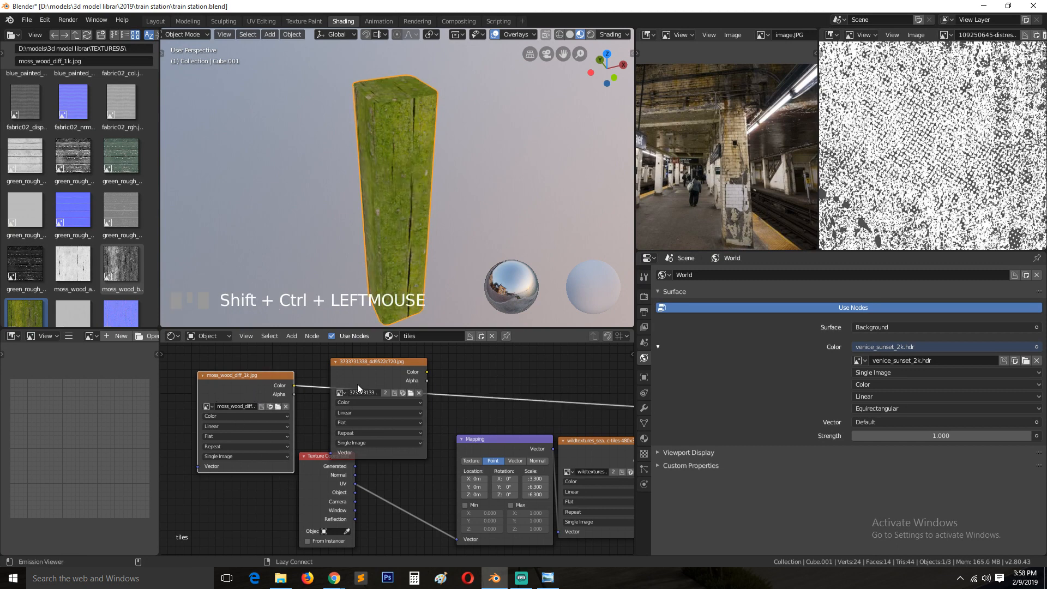
pyautogui.keyDown('ctrl'); pyautogui.keyDown('shift'); pyautogui.click(358, 384); pyautogui.keyUp('shift'); pyautogui.keyUp('ctrl')
pyautogui.keyDown('ctrl'); pyautogui.keyDown('shift'); pyautogui.click(232, 392); pyautogui.keyUp('shift'); pyautogui.keyUp('ctrl')
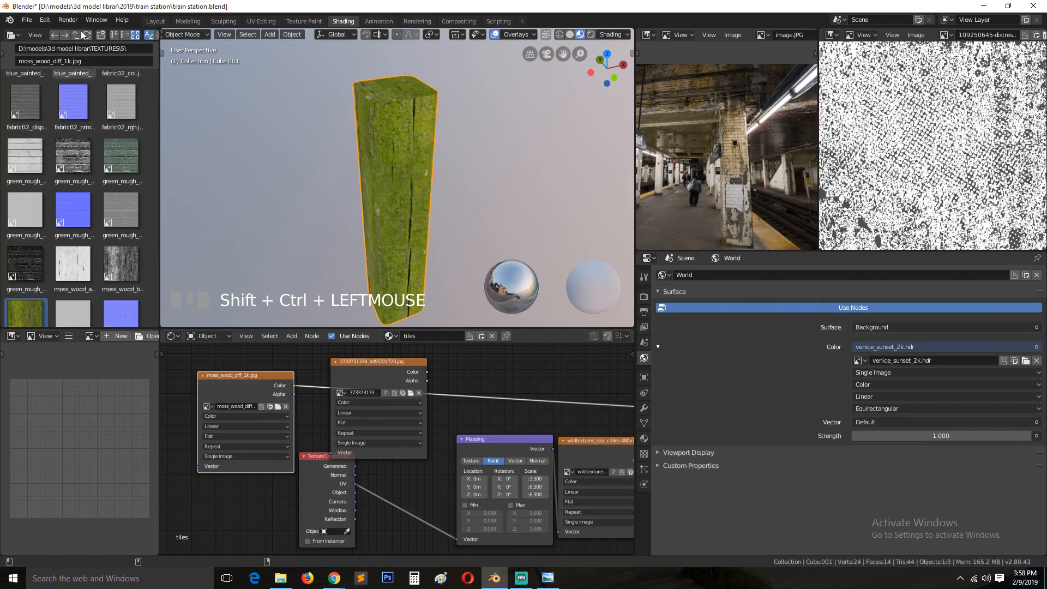
# Step: Find the Node Wrangler add-on in the preferences by searching for "wran", then close the preferences
pyautogui.click(44, 19)
pyautogui.click(66, 151)
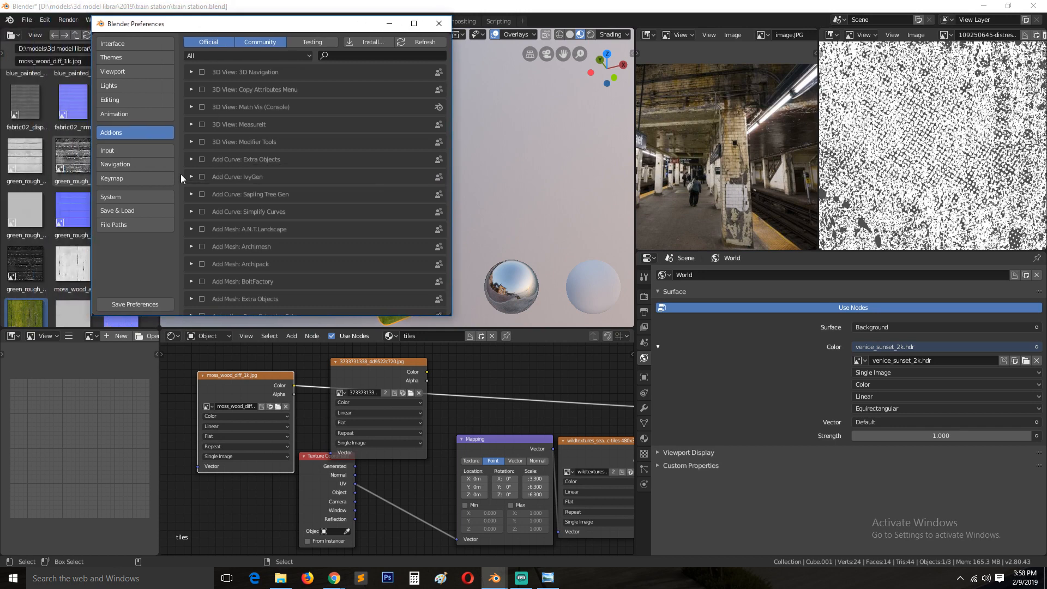
pyautogui.click(379, 57)
pyautogui.write('wran')
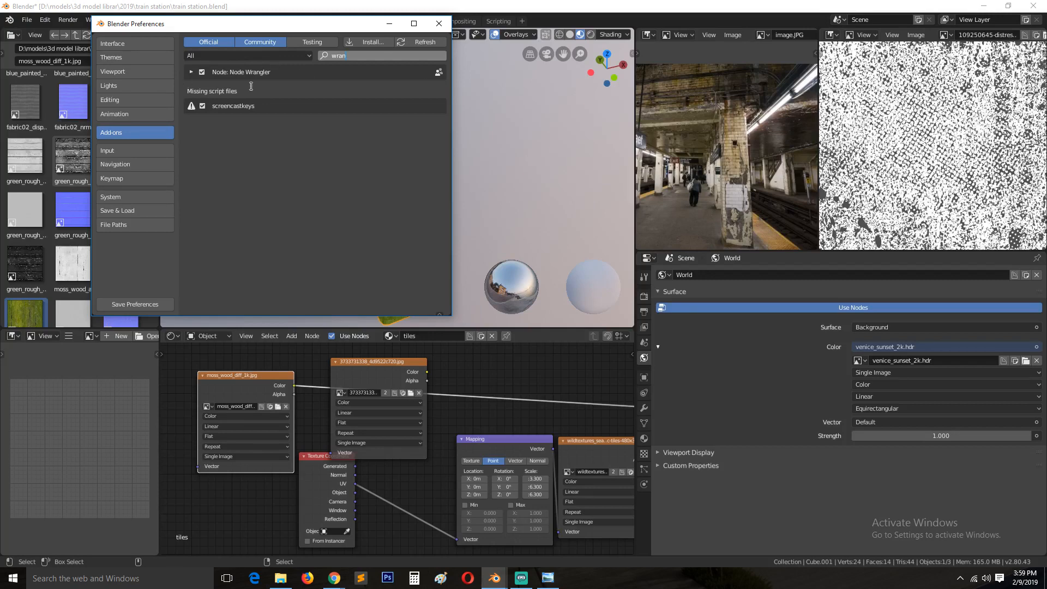
pyautogui.click(439, 24)
# Step: Switch between the two texture previews again, ending on the stained wall image, and examine it on the pillar
pyautogui.click(376, 373)
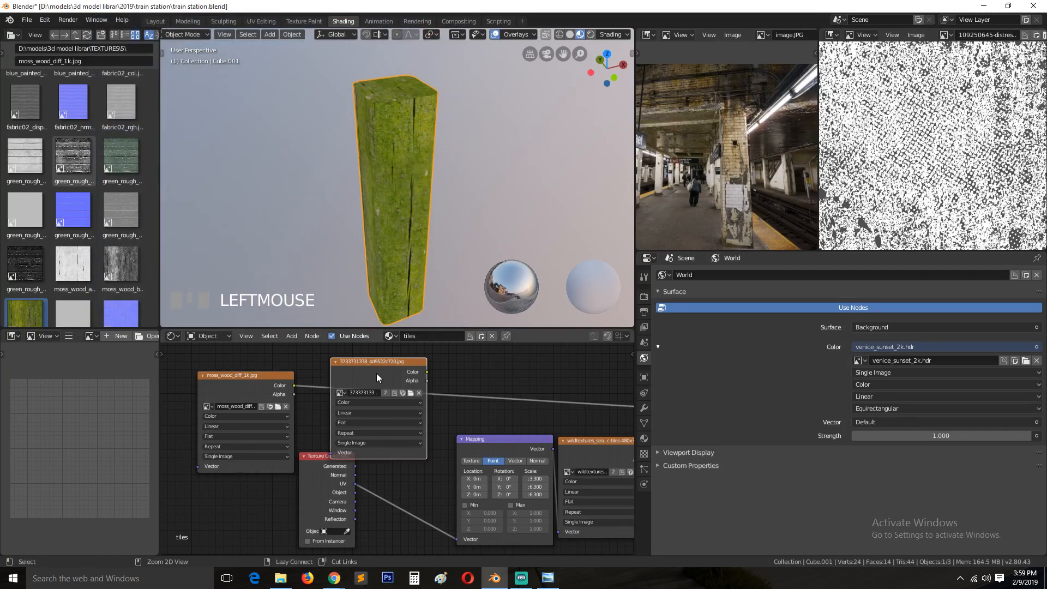
pyautogui.keyDown('ctrl'); pyautogui.keyDown('shift'); pyautogui.click(377, 374); pyautogui.keyUp('shift'); pyautogui.keyUp('ctrl')
pyautogui.keyDown('ctrl'); pyautogui.keyDown('shift'); pyautogui.click(269, 382); pyautogui.keyUp('shift'); pyautogui.keyUp('ctrl')
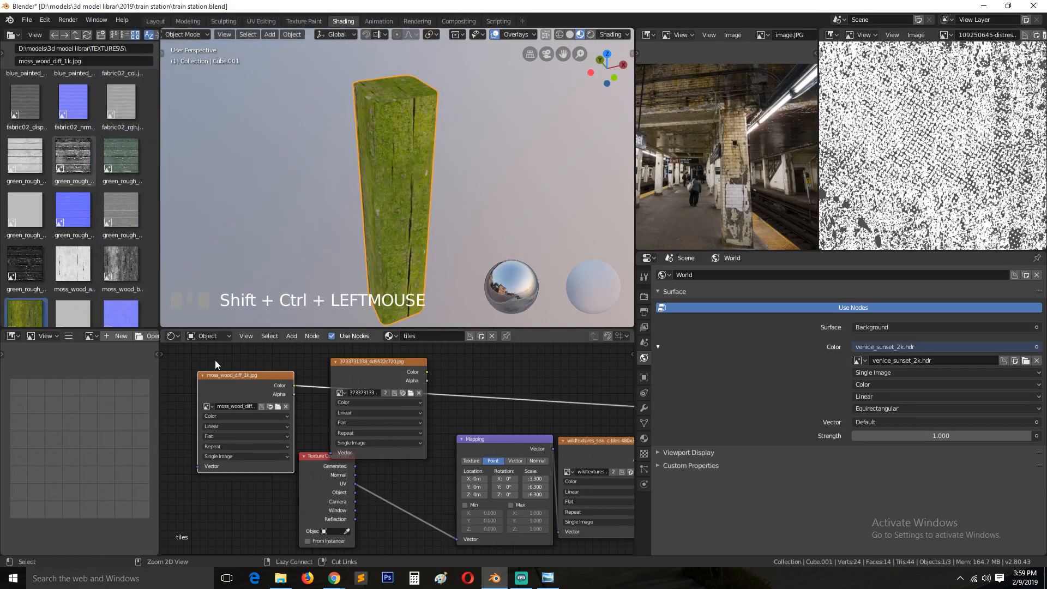
pyautogui.keyDown('ctrl'); pyautogui.keyDown('shift'); pyautogui.click(235, 377); pyautogui.keyUp('shift'); pyautogui.keyUp('ctrl')
pyautogui.keyDown('ctrl'); pyautogui.keyDown('shift'); pyautogui.click(288, 376); pyautogui.keyUp('shift'); pyautogui.keyUp('ctrl')
pyautogui.keyDown('ctrl'); pyautogui.keyDown('shift'); pyautogui.click(377, 391); pyautogui.keyUp('shift'); pyautogui.keyUp('ctrl')
pyautogui.moveTo(366, 211); pyautogui.dragTo(388, 220, button='middle')
pyautogui.keyDown('shift'); pyautogui.moveTo(388, 221); pyautogui.dragTo(416, 197, button='middle'); pyautogui.keyUp('shift')
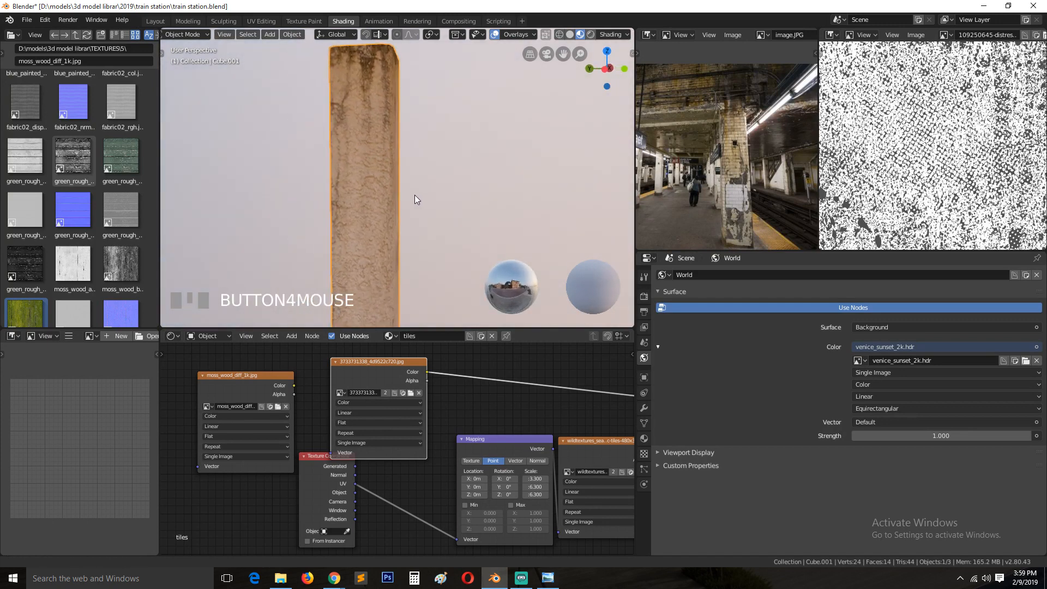
# Step: Move the Texture Coordinate, Mapping and tile texture nodes lower, below the moss wood and stained wall nodes
pyautogui.moveTo(313, 457); pyautogui.dragTo(304, 503)
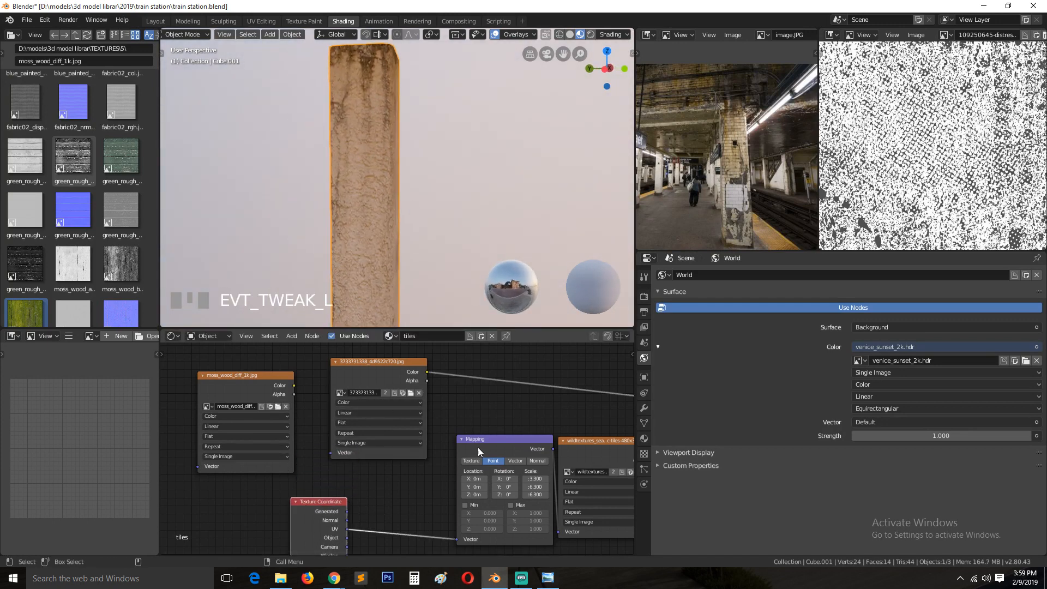
pyautogui.moveTo(477, 447); pyautogui.dragTo(363, 464, button='middle')
pyautogui.scroll(-3, 413, 449)
pyautogui.moveTo(414, 452); pyautogui.dragTo(362, 497)
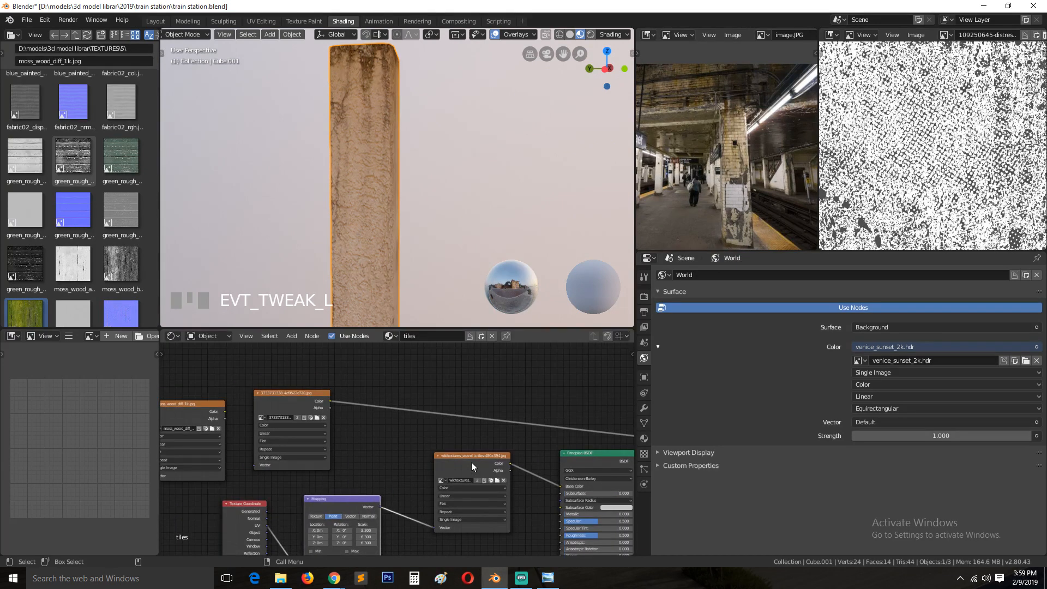
pyautogui.moveTo(472, 463); pyautogui.dragTo(414, 510)
# Step: Space out the stained wall and tile texture nodes while previewing the moss wood and then the tile texture on the pillar
pyautogui.keyDown('ctrl'); pyautogui.keyDown('shift'); pyautogui.click(221, 420); pyautogui.keyUp('shift'); pyautogui.keyUp('ctrl')
pyautogui.moveTo(294, 401); pyautogui.dragTo(275, 316)
pyautogui.click(417, 512)
pyautogui.moveTo(417, 512); pyautogui.dragTo(442, 499)
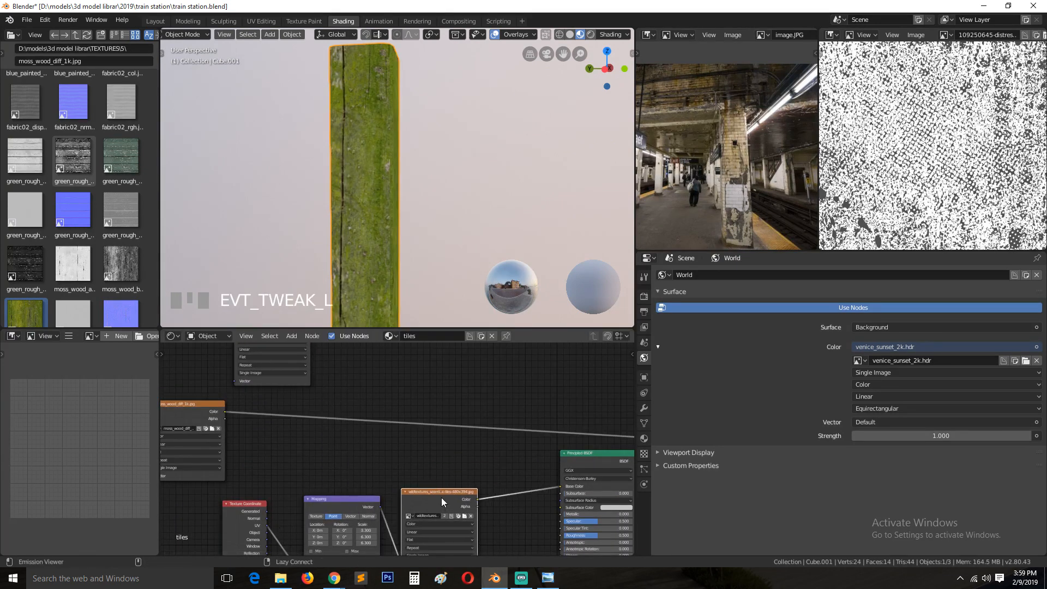
pyautogui.keyDown('ctrl'); pyautogui.keyDown('shift'); pyautogui.click(442, 496); pyautogui.keyUp('shift'); pyautogui.keyUp('ctrl')
pyautogui.moveTo(358, 182); pyautogui.dragTo(336, 223, button='middle')
pyautogui.moveTo(306, 410); pyautogui.dragTo(307, 450, button='middle')
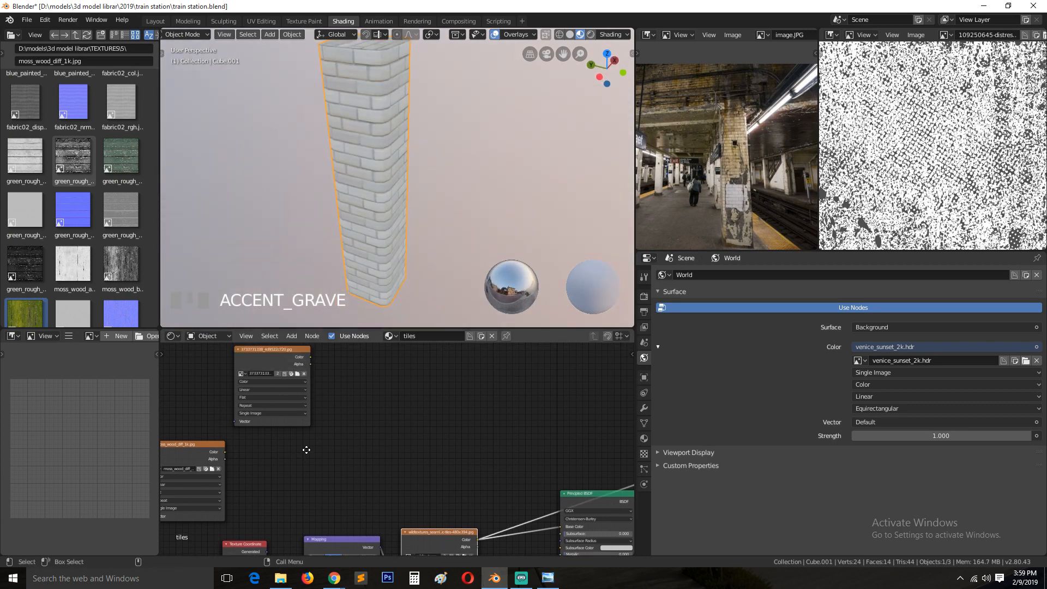
pyautogui.moveTo(270, 360); pyautogui.dragTo(260, 363)
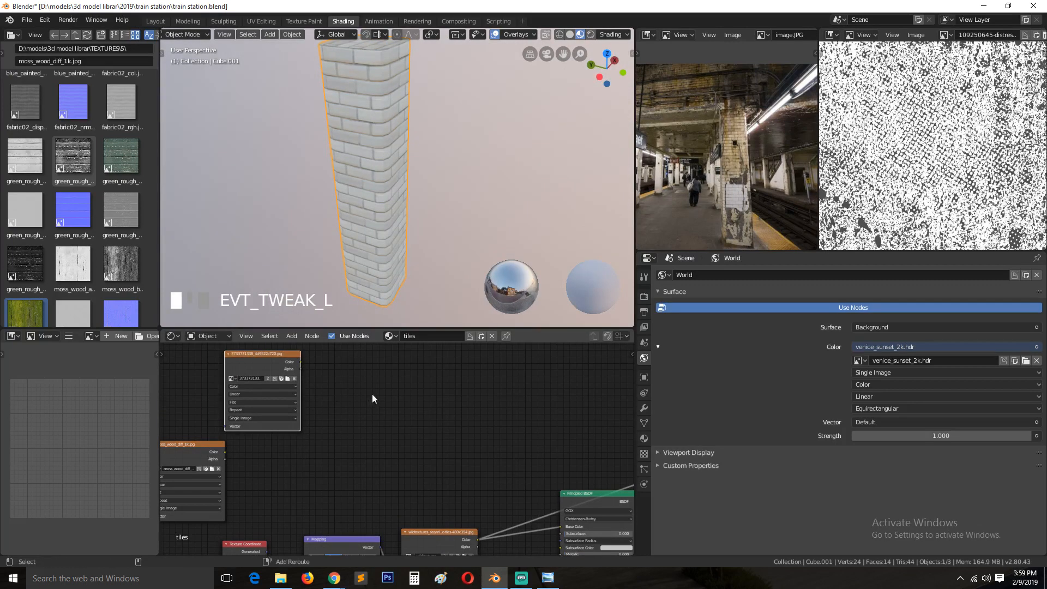
# Step: Add a MixRGB node beside the textures and move the moss wood texture node under the stained wall node
pyautogui.hotkey('shift', 'a')
pyautogui.moveTo(344, 449)
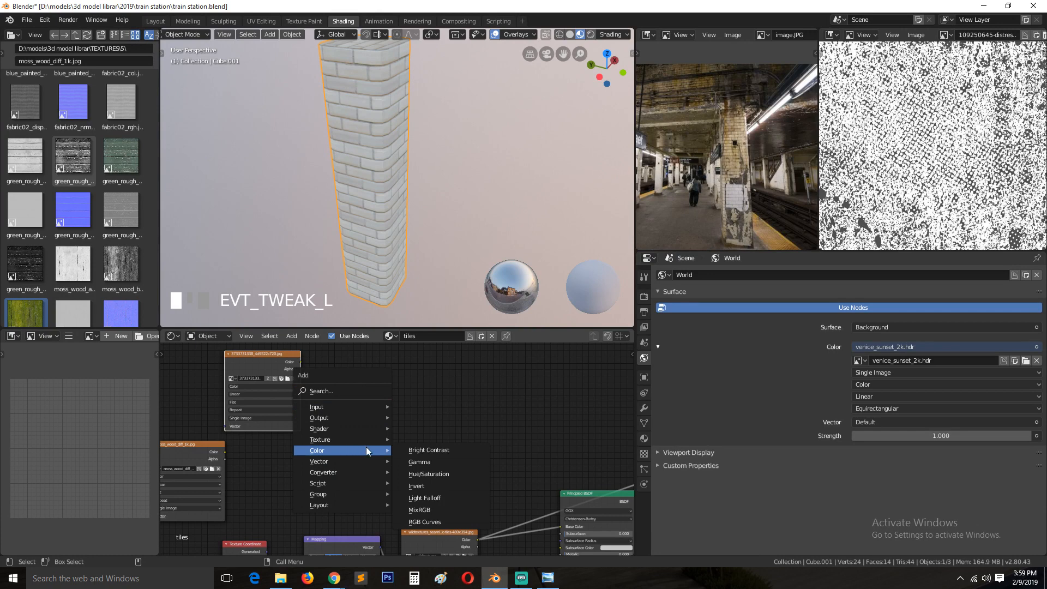
pyautogui.click(423, 510)
pyautogui.click(498, 409)
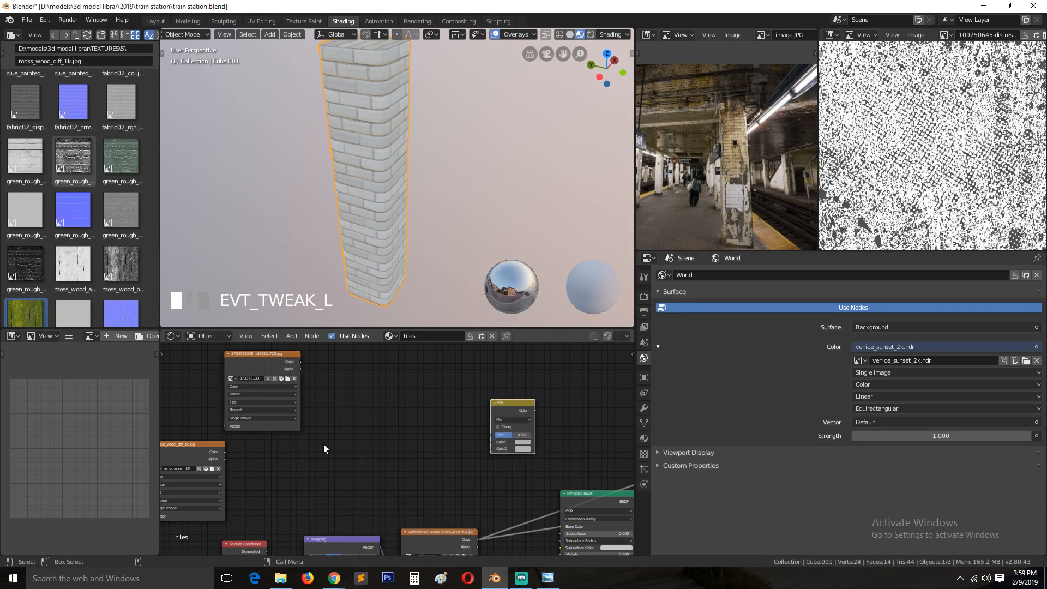
pyautogui.moveTo(193, 445); pyautogui.dragTo(285, 444)
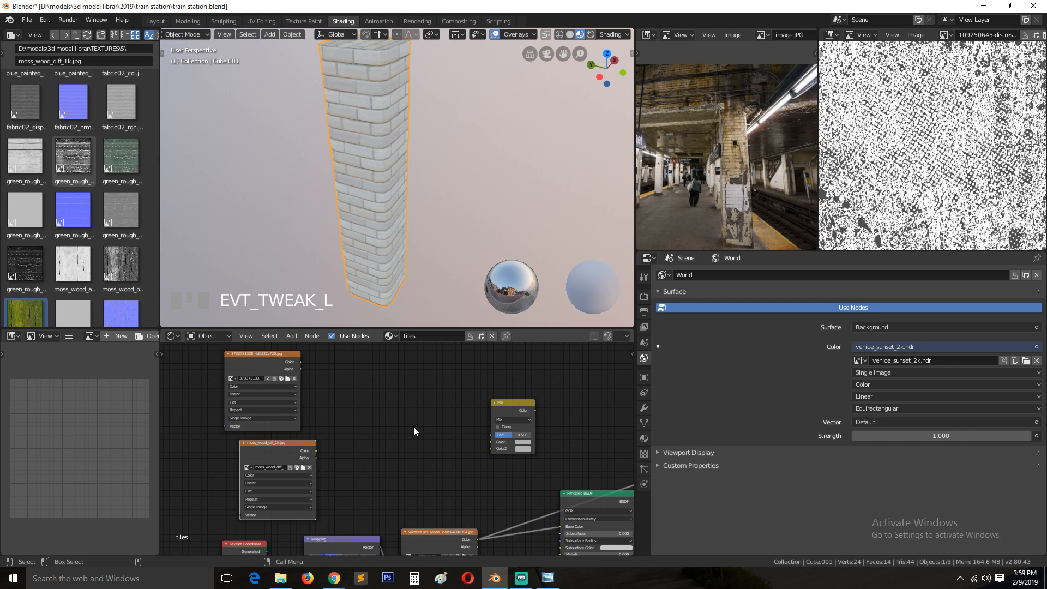
# Step: Connect the stained wall color to Color1 and the moss wood color to Color2 of the Mix node, and preview the mix
pyautogui.keyDown('ctrl'); pyautogui.keyDown('shift'); pyautogui.click(302, 453); pyautogui.keyUp('shift'); pyautogui.keyUp('ctrl')
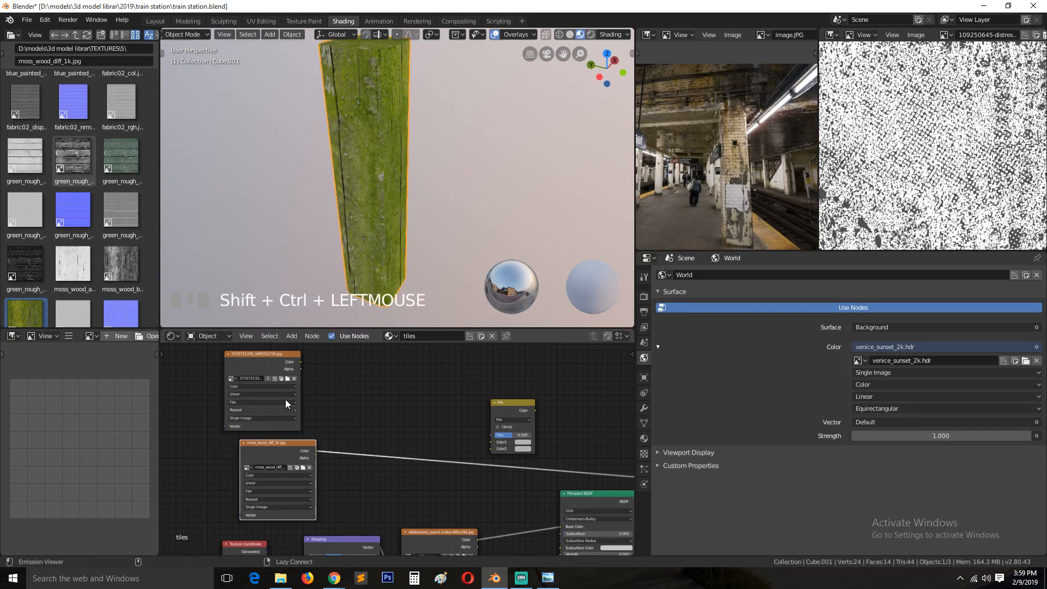
pyautogui.keyDown('ctrl'); pyautogui.keyDown('shift'); pyautogui.click(274, 367); pyautogui.keyUp('shift'); pyautogui.keyUp('ctrl')
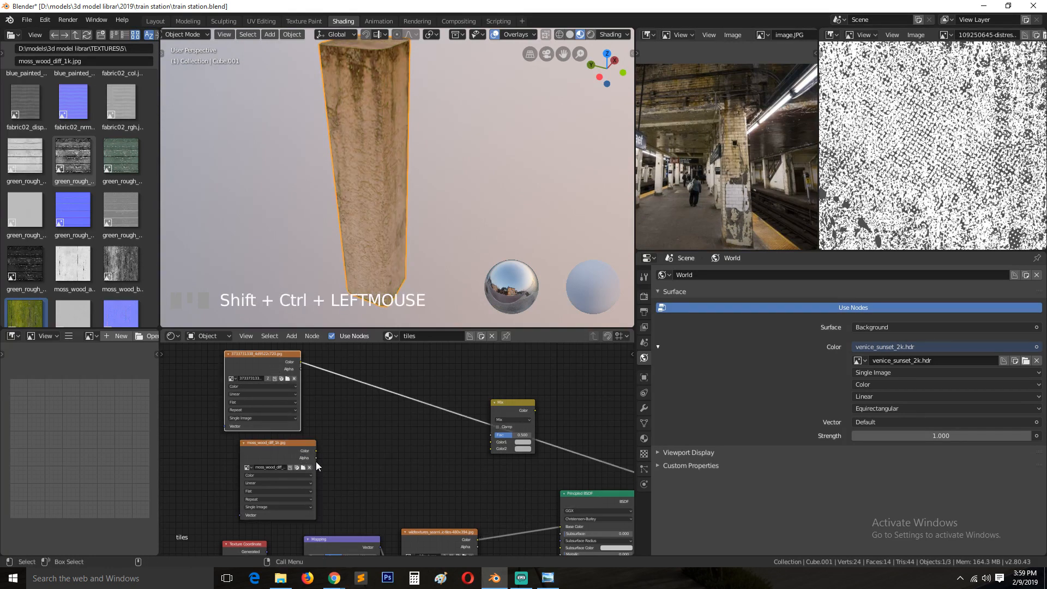
pyautogui.moveTo(315, 451); pyautogui.dragTo(484, 453)
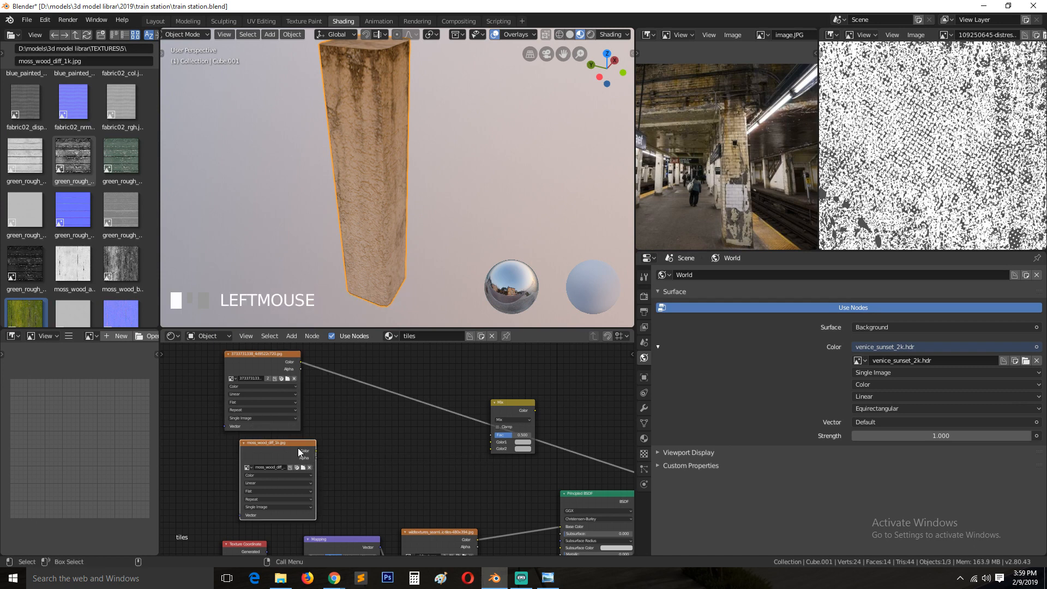
pyautogui.moveTo(318, 450); pyautogui.dragTo(495, 450)
pyautogui.moveTo(299, 362); pyautogui.dragTo(492, 442)
pyautogui.keyDown('ctrl'); pyautogui.keyDown('shift'); pyautogui.click(512, 403); pyautogui.keyUp('shift'); pyautogui.keyUp('ctrl')
pyautogui.moveTo(381, 437); pyautogui.dragTo(326, 445, button='middle')
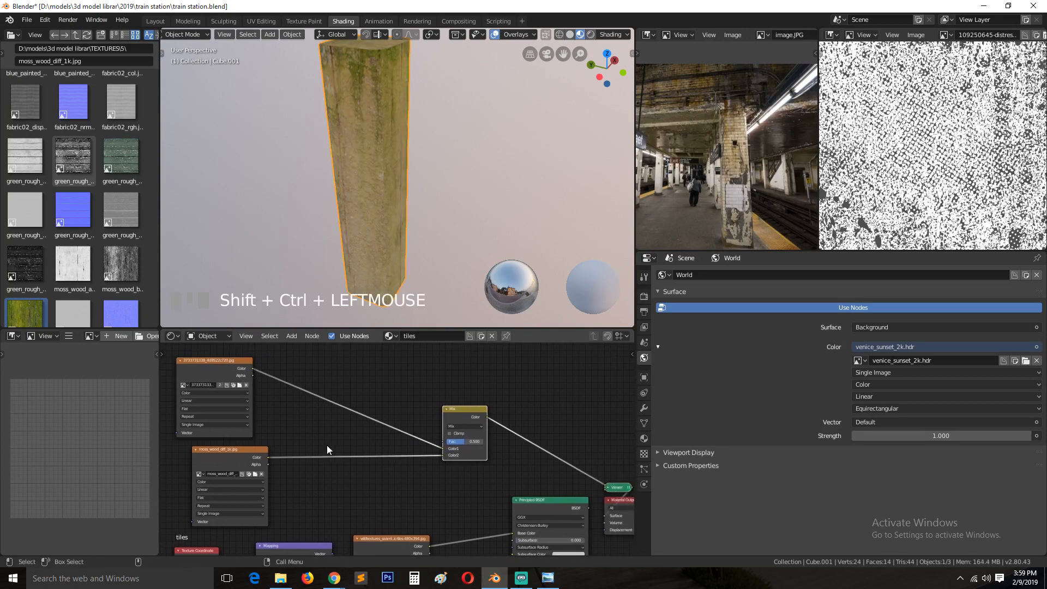
# Step: Shift the stained wall node slightly closer to the Mix node and examine the blended textures up close on the pillar
pyautogui.moveTo(198, 375); pyautogui.dragTo(219, 372)
pyautogui.moveTo(252, 437); pyautogui.dragTo(271, 440, button='middle')
pyautogui.click(243, 371)
pyautogui.scroll(3, 365, 179)
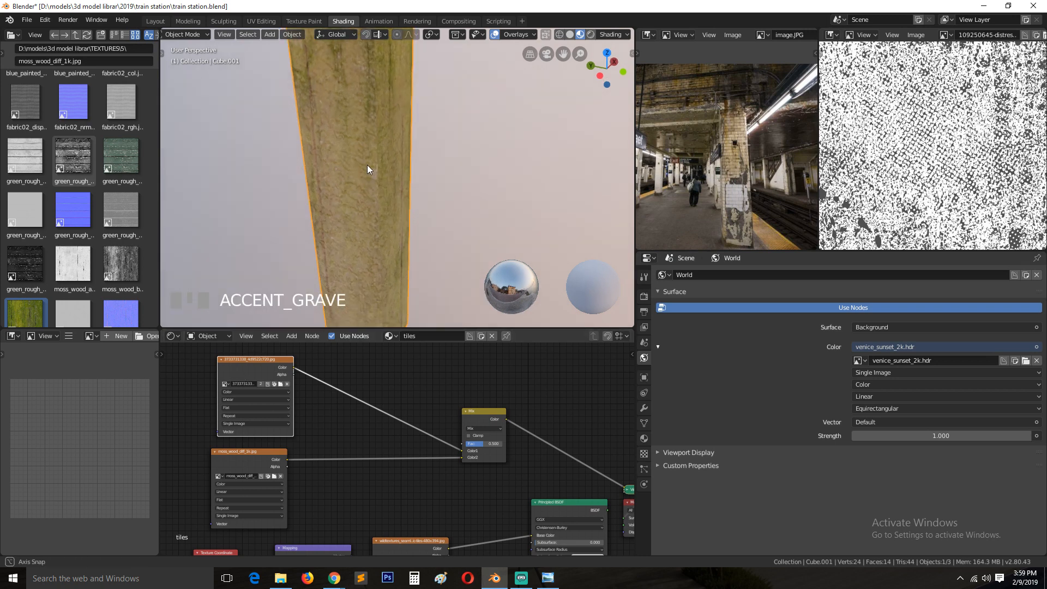
pyautogui.moveTo(367, 165); pyautogui.dragTo(335, 129, button='middle')
pyautogui.click(248, 475)
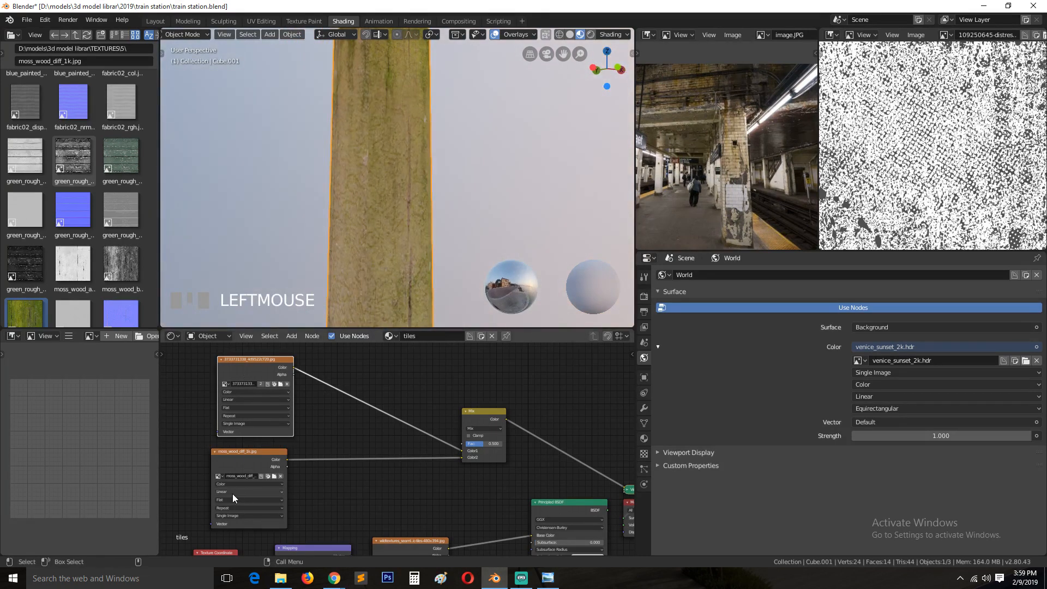
# Step: Set the Mix node's factor to 0 and examine the whole pillar
pyautogui.click(496, 428)
pyautogui.scroll(2, 499, 448)
pyautogui.press('`')
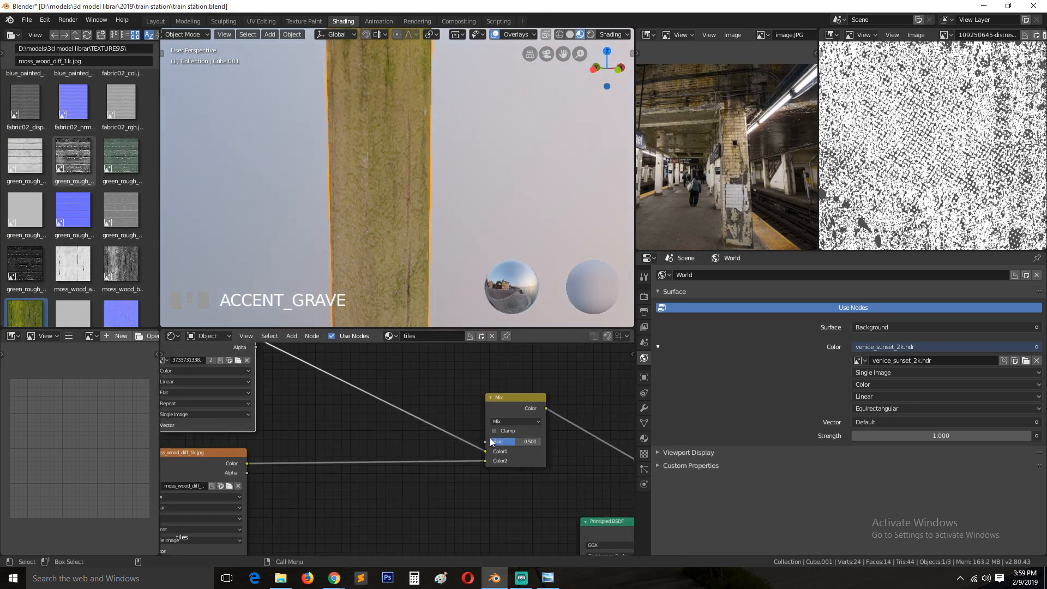
pyautogui.moveTo(509, 442)
pyautogui.mouseDown()
pyautogui.moveTo(488, 442)
pyautogui.moveTo(541, 441)
pyautogui.moveTo(488, 442)
pyautogui.mouseUp()
pyautogui.scroll(-3, 377, 221)
pyautogui.press('`')
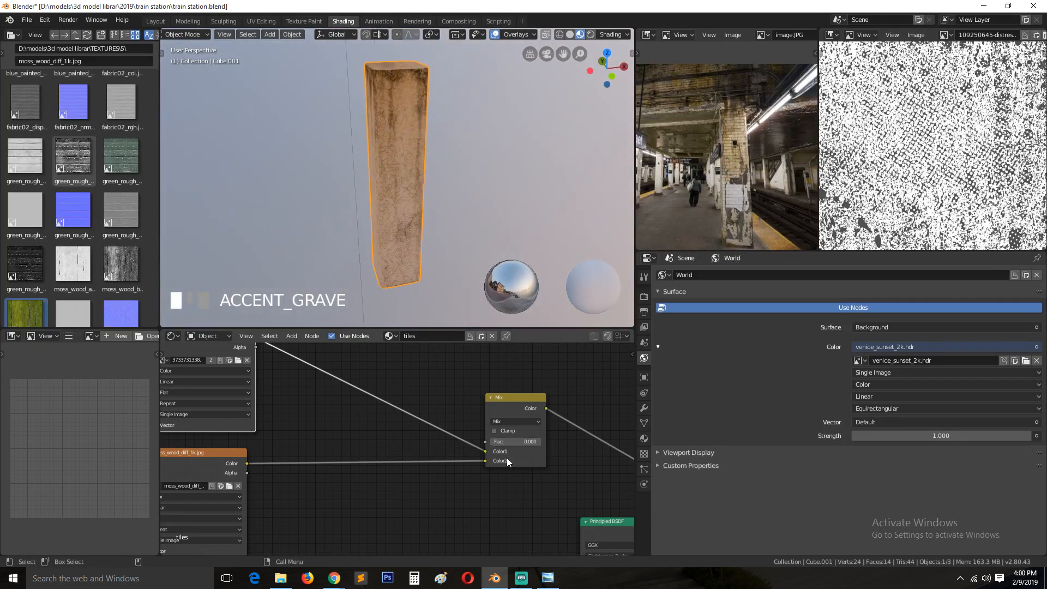
# Step: Move the moss wood node closer to the Mix node and set the mix factor to 1
pyautogui.moveTo(198, 478); pyautogui.dragTo(354, 466)
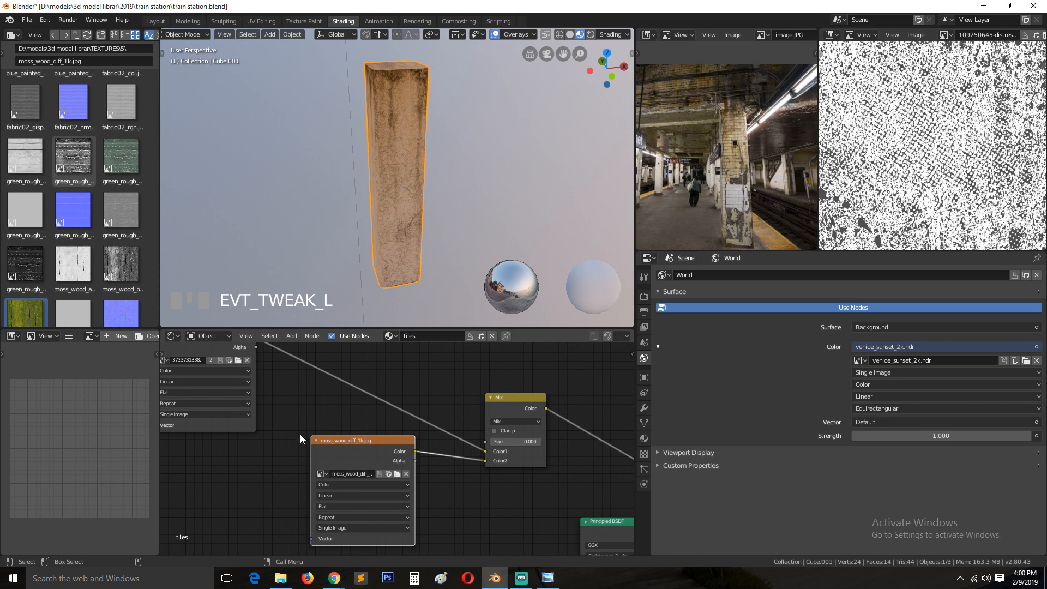
pyautogui.moveTo(300, 435); pyautogui.dragTo(311, 463, button='middle')
pyautogui.click(223, 374)
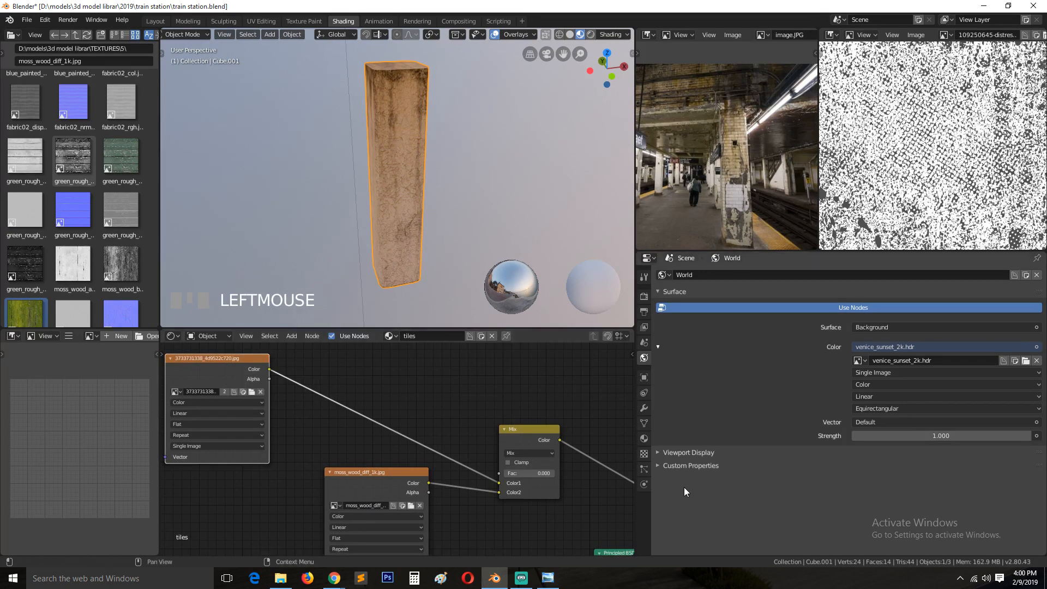
pyautogui.moveTo(539, 476); pyautogui.dragTo(567, 476)
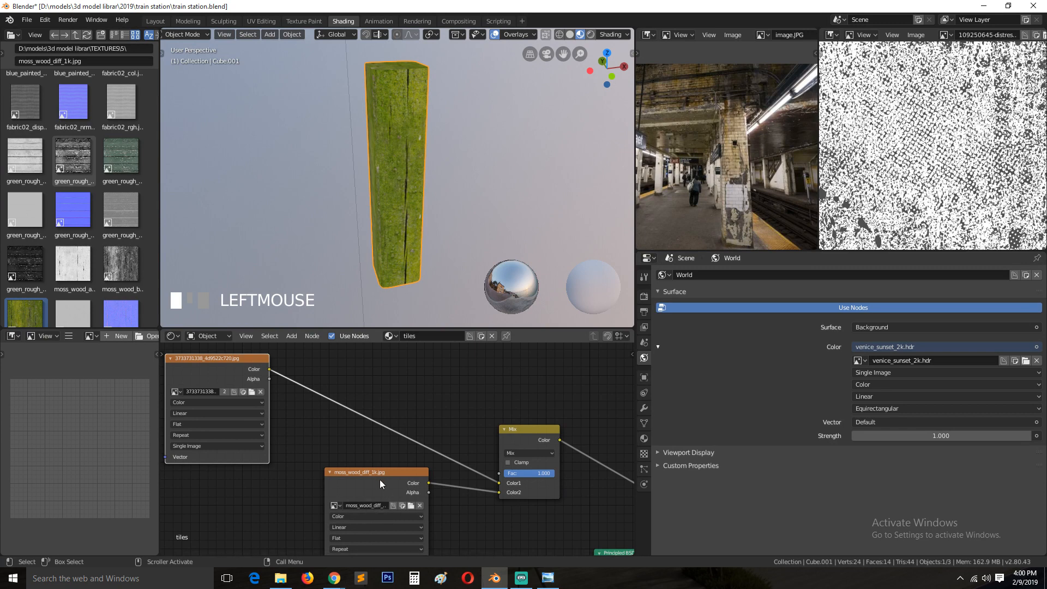
# Step: Raise the Mix node and lower the stained wall node beside the moss wood node
pyautogui.moveTo(515, 441); pyautogui.dragTo(526, 411)
pyautogui.moveTo(265, 400); pyautogui.dragTo(294, 437)
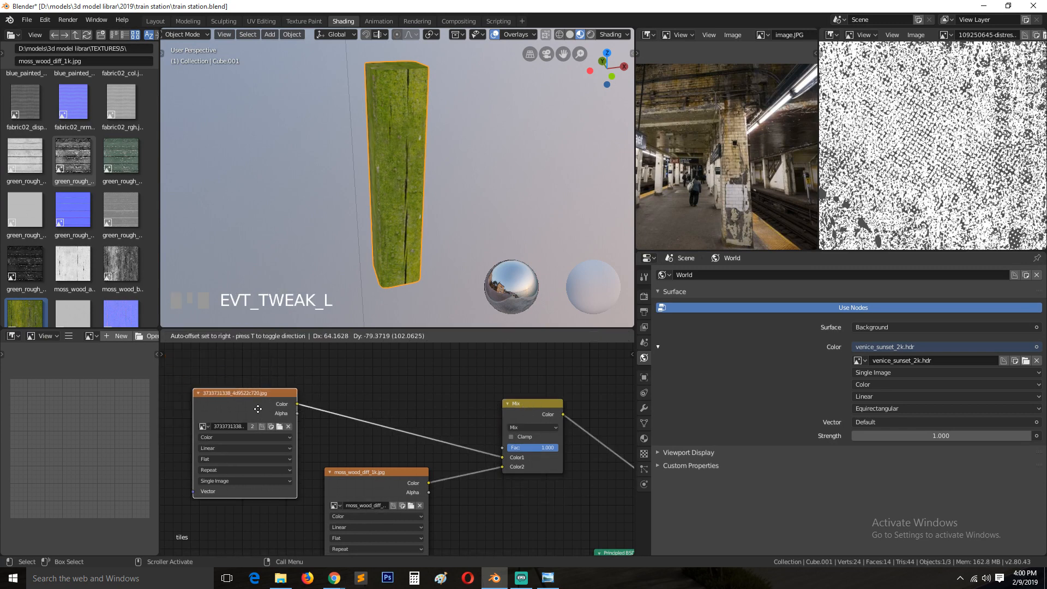
pyautogui.moveTo(224, 396); pyautogui.dragTo(234, 426)
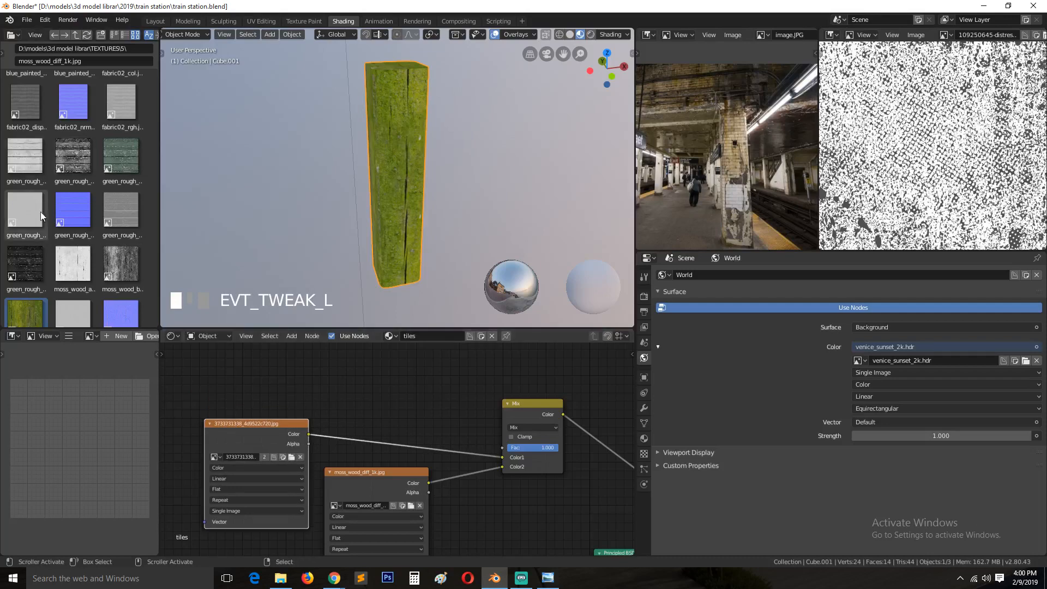
# Step: Add green_rough_planks_bump_1k.jpg as an image texture node and preview it on the pillar
pyautogui.scroll(-1, 99, 204)
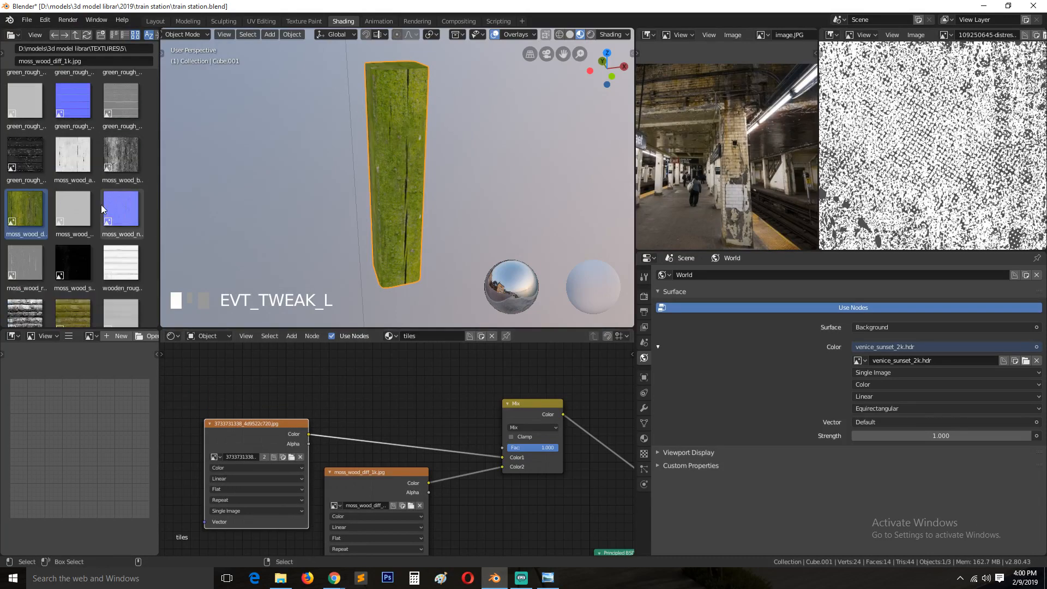
pyautogui.scroll(1, 101, 205)
pyautogui.moveTo(83, 158); pyautogui.dragTo(194, 362)
pyautogui.keyDown('ctrl'); pyautogui.keyDown('shift'); pyautogui.click(194, 362); pyautogui.keyUp('shift'); pyautogui.keyUp('ctrl')
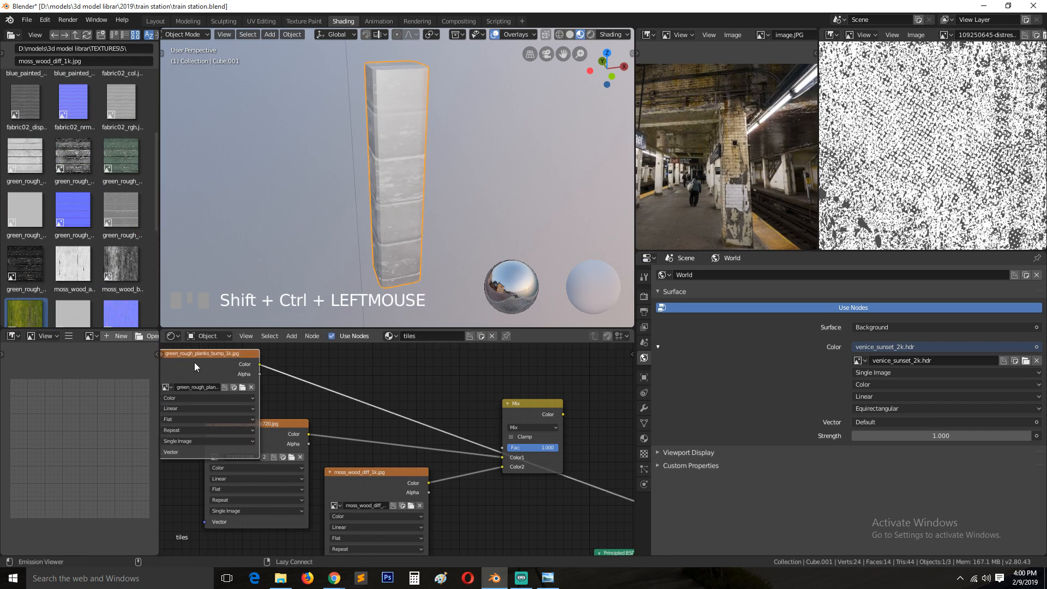
pyautogui.press('`')
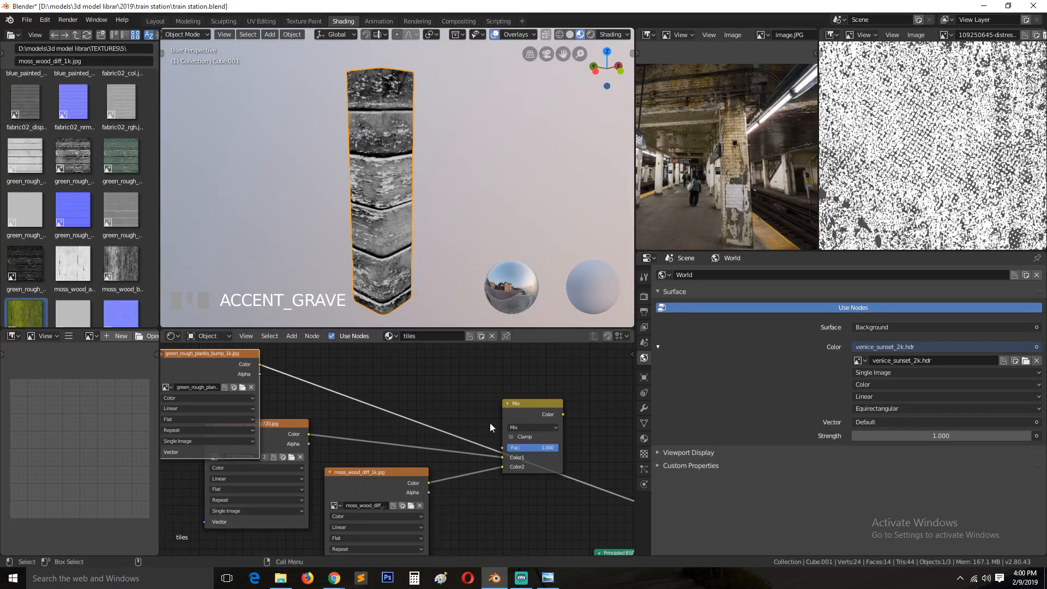
# Step: Preview the Mix node, connect the rough planks bump color to its Fac input and examine the masked blend on the pillar
pyautogui.click(526, 417)
pyautogui.keyDown('ctrl'); pyautogui.keyDown('shift'); pyautogui.click(530, 409); pyautogui.keyUp('shift'); pyautogui.keyUp('ctrl')
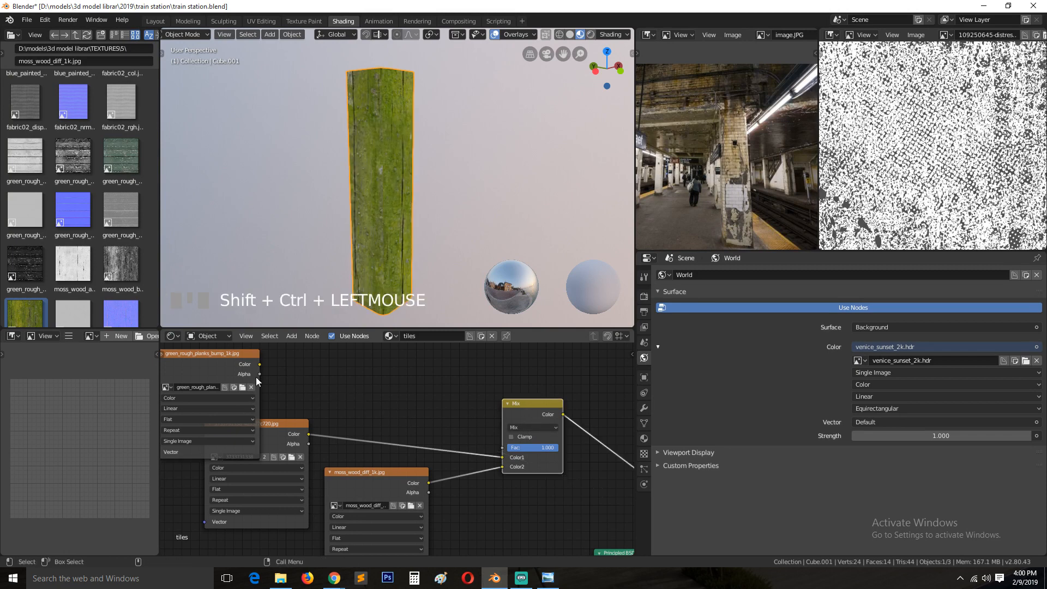
pyautogui.moveTo(258, 364); pyautogui.dragTo(503, 448)
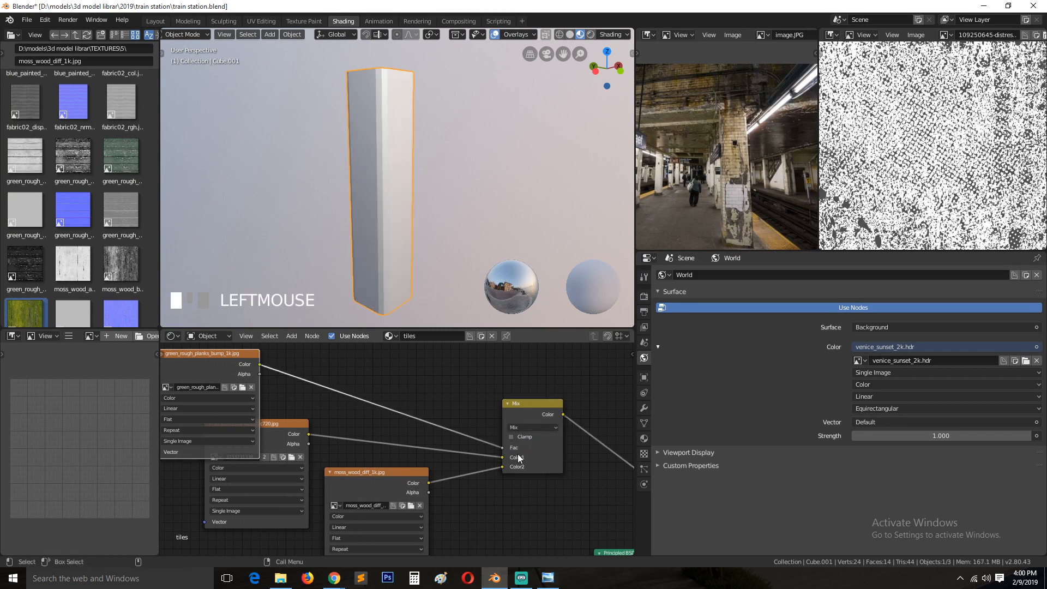
pyautogui.scroll(4, 359, 199)
pyautogui.moveTo(359, 199); pyautogui.dragTo(326, 149, button='middle')
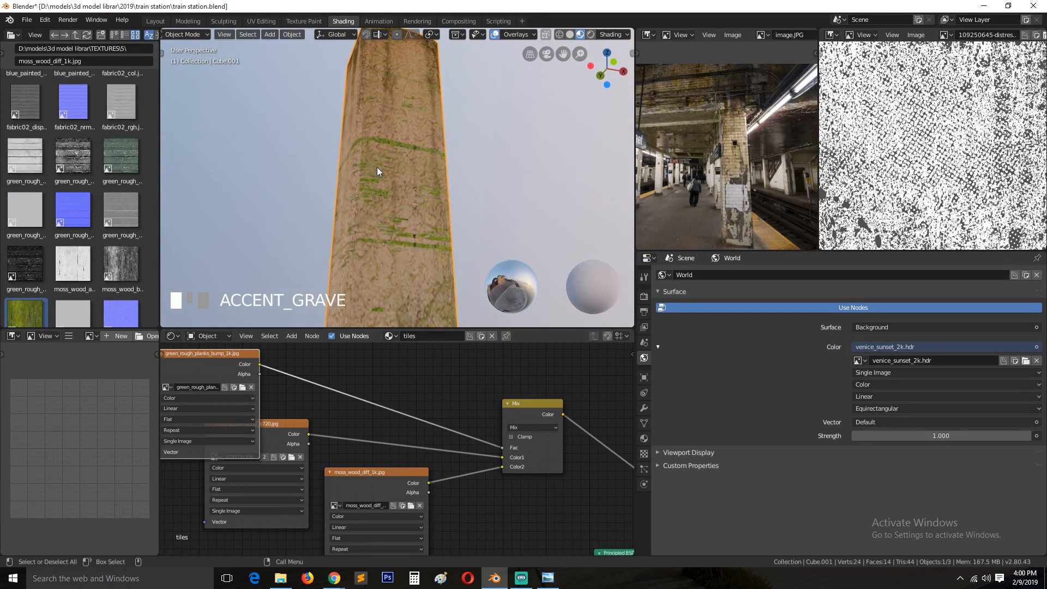
# Step: Delete the rough planks bump texture node from the material
pyautogui.click(376, 481)
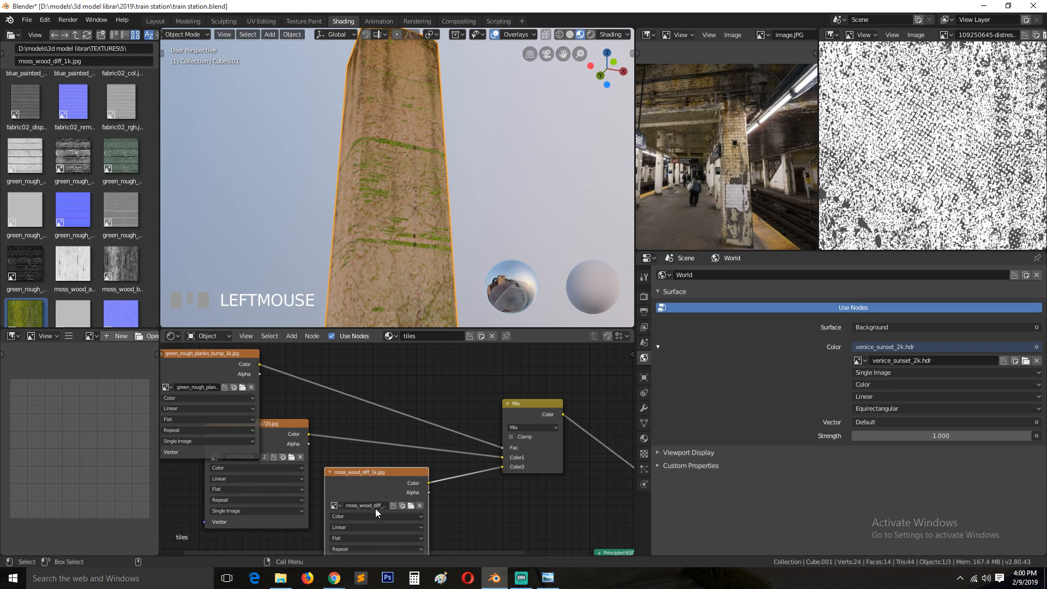
pyautogui.click(269, 439)
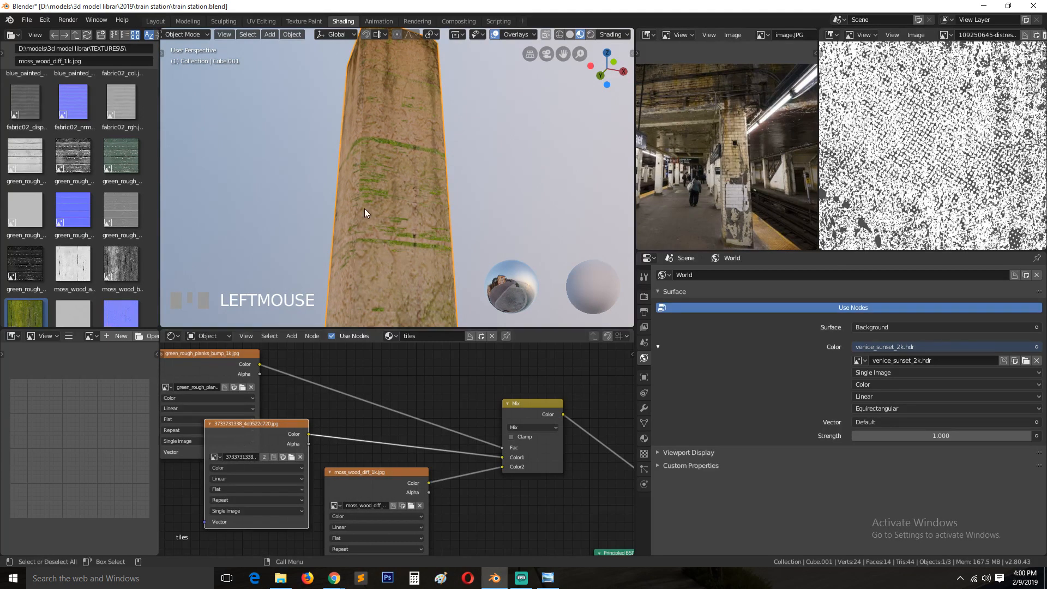
pyautogui.scroll(-4, 434, 482)
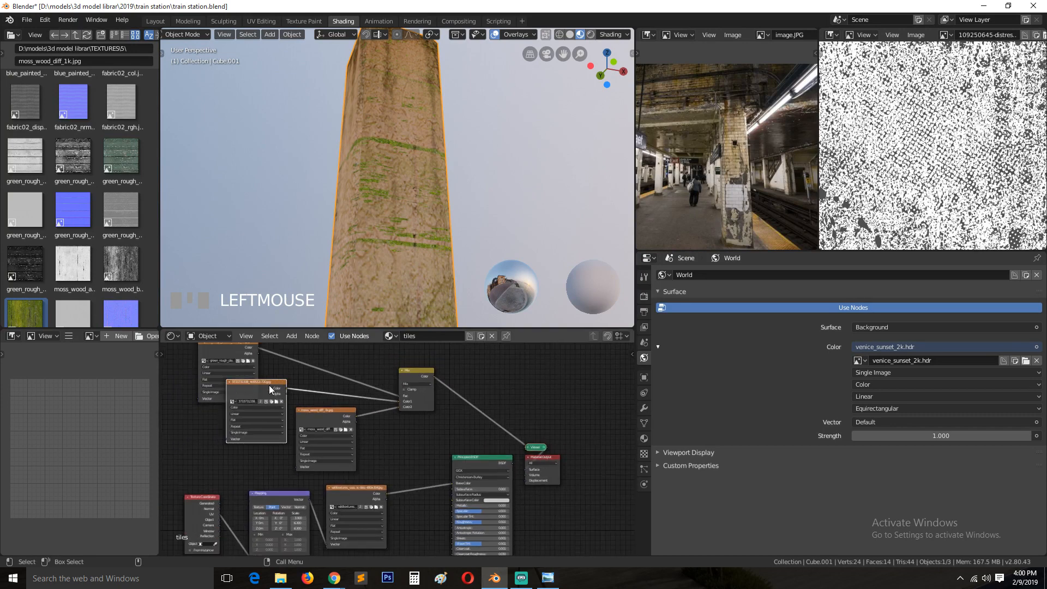
pyautogui.press('Delete')
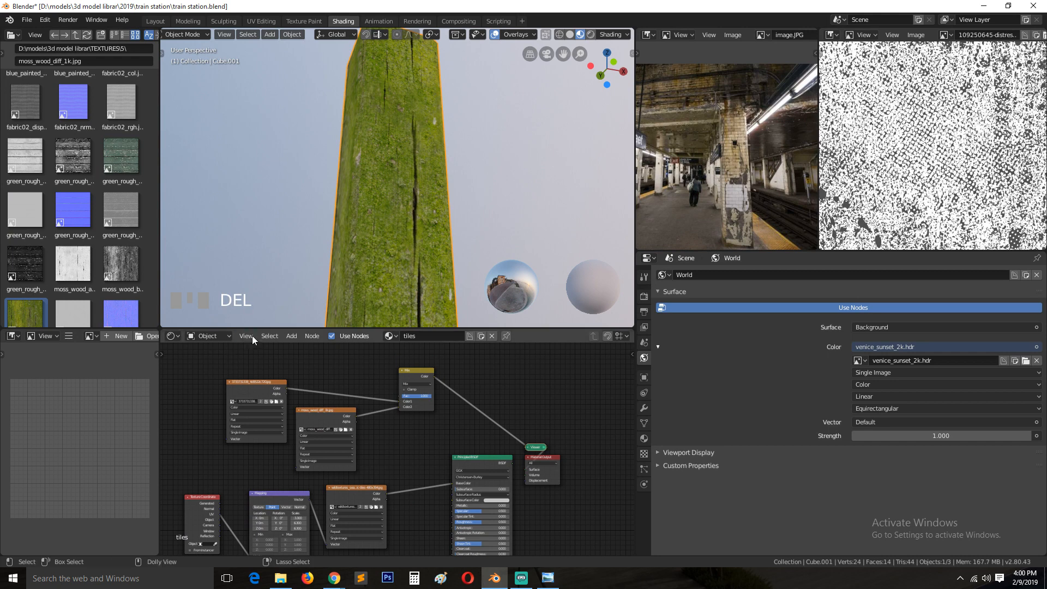
# Step: Preview the stained wall texture, move its node away from the moss wood node and examine the pillar's top
pyautogui.keyDown('ctrl'); pyautogui.keyDown('shift'); pyautogui.click(248, 389); pyautogui.keyUp('shift'); pyautogui.keyUp('ctrl')
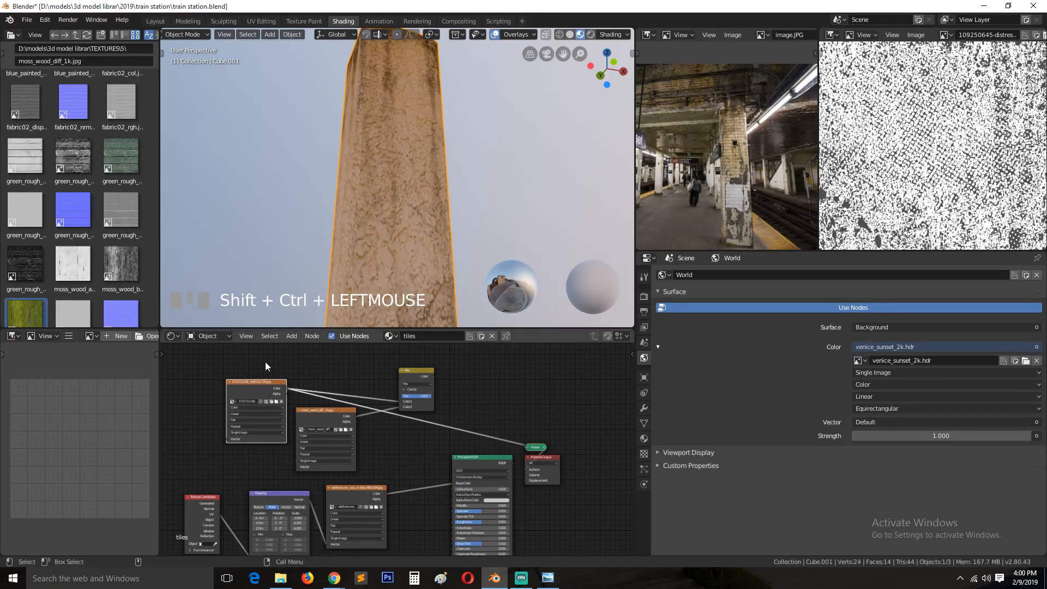
pyautogui.moveTo(259, 397); pyautogui.dragTo(231, 381)
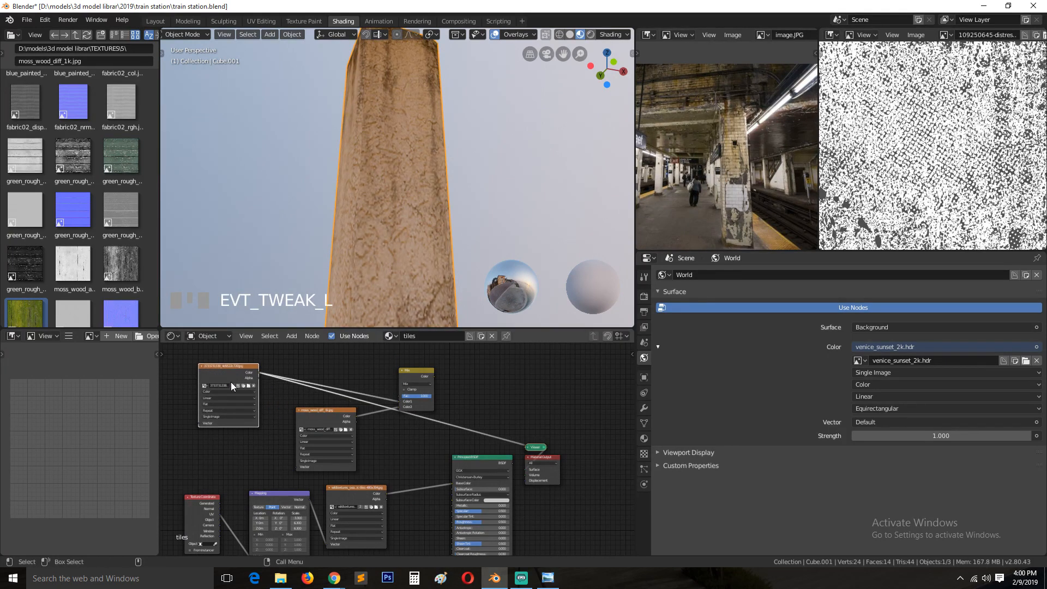
pyautogui.moveTo(388, 130); pyautogui.dragTo(386, 65, button='middle')
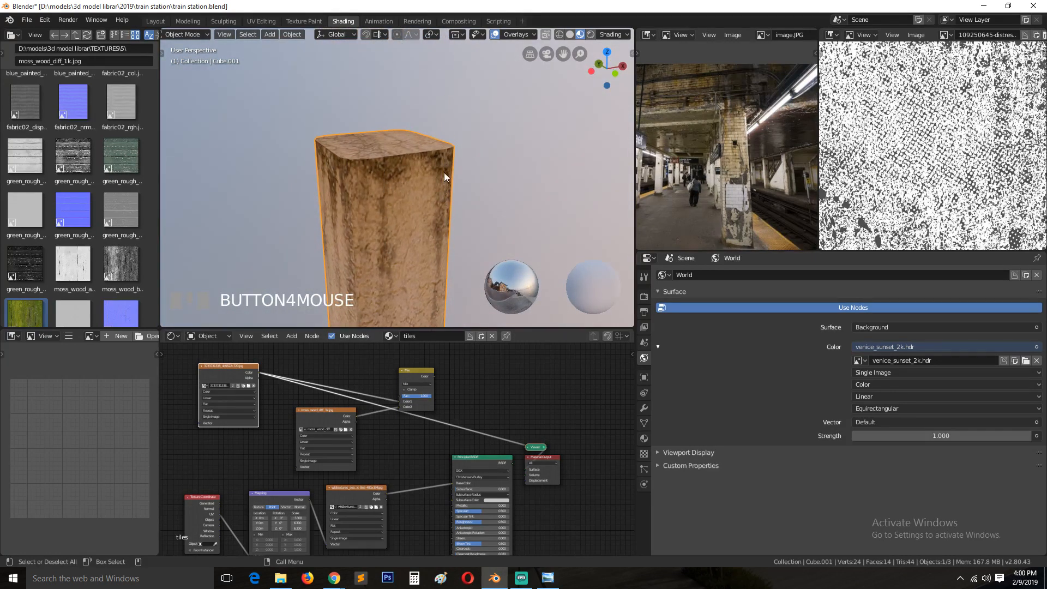
# Step: Move the Mix node and the stained wall node farther apart to make room between them
pyautogui.moveTo(383, 417); pyautogui.dragTo(436, 441, button='middle')
pyautogui.scroll(3, 437, 440)
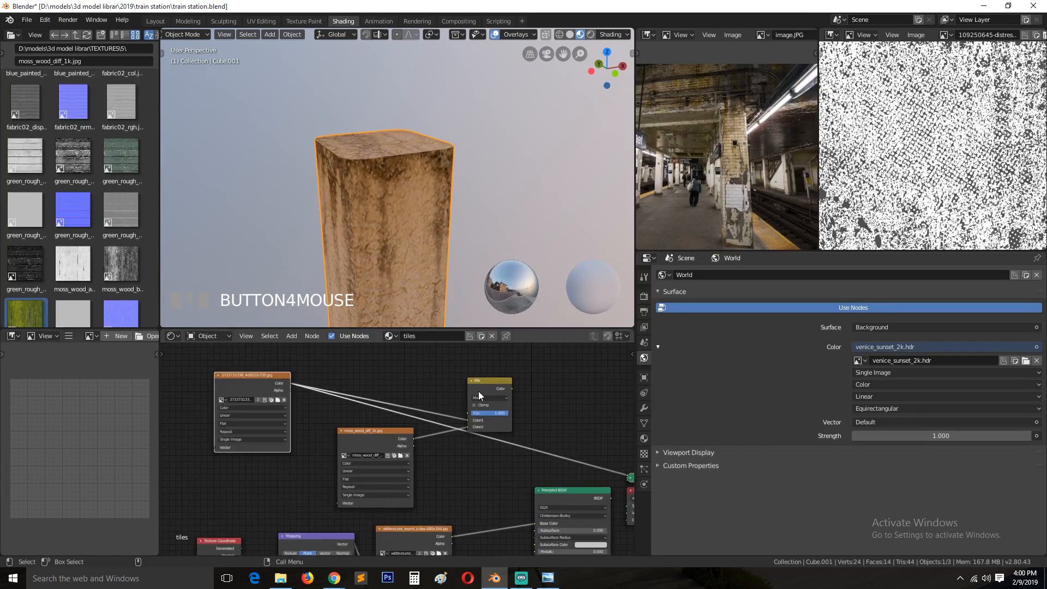
pyautogui.moveTo(480, 391); pyautogui.dragTo(547, 412)
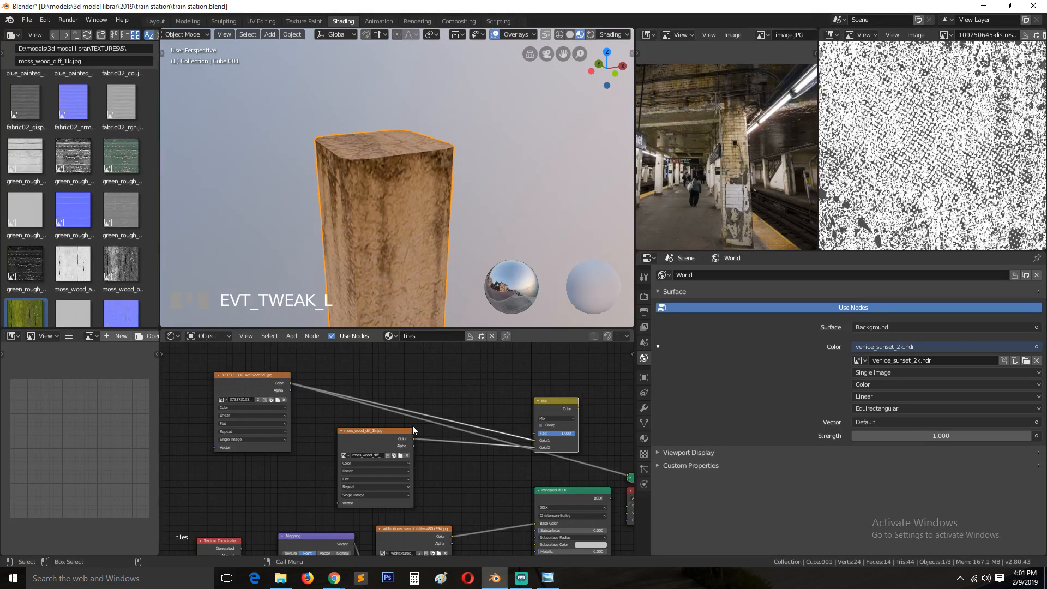
pyautogui.moveTo(254, 385); pyautogui.dragTo(231, 381)
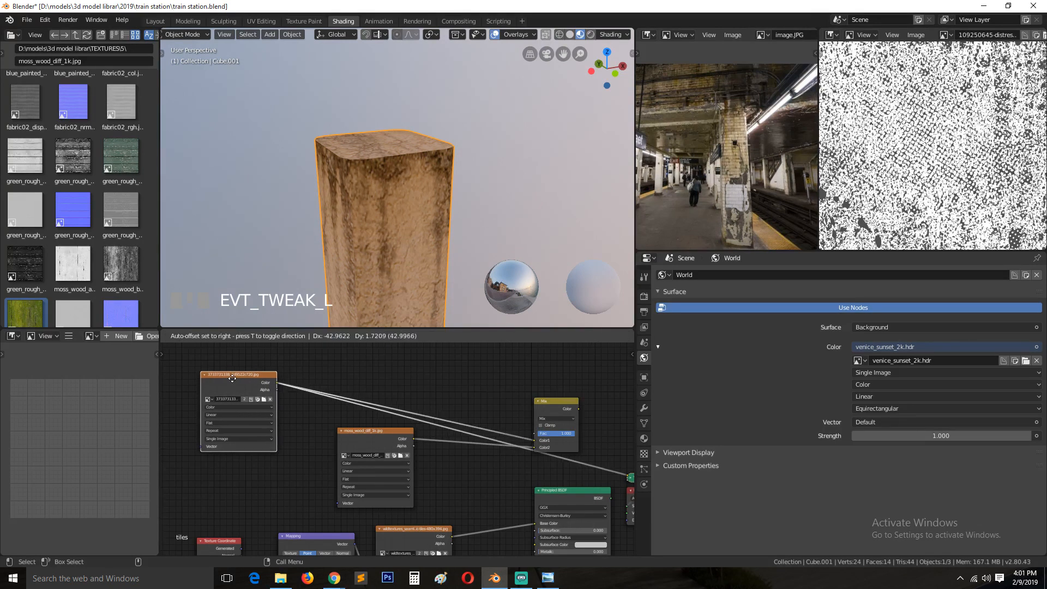
# Step: Preview the stained wall texture's alpha output on the pillar, then switch the preview back to its color output
pyautogui.click(231, 381)
pyautogui.keyDown('ctrl'); pyautogui.keyDown('shift'); pyautogui.click(231, 381); pyautogui.keyUp('shift'); pyautogui.keyUp('ctrl')
pyautogui.click(217, 382)
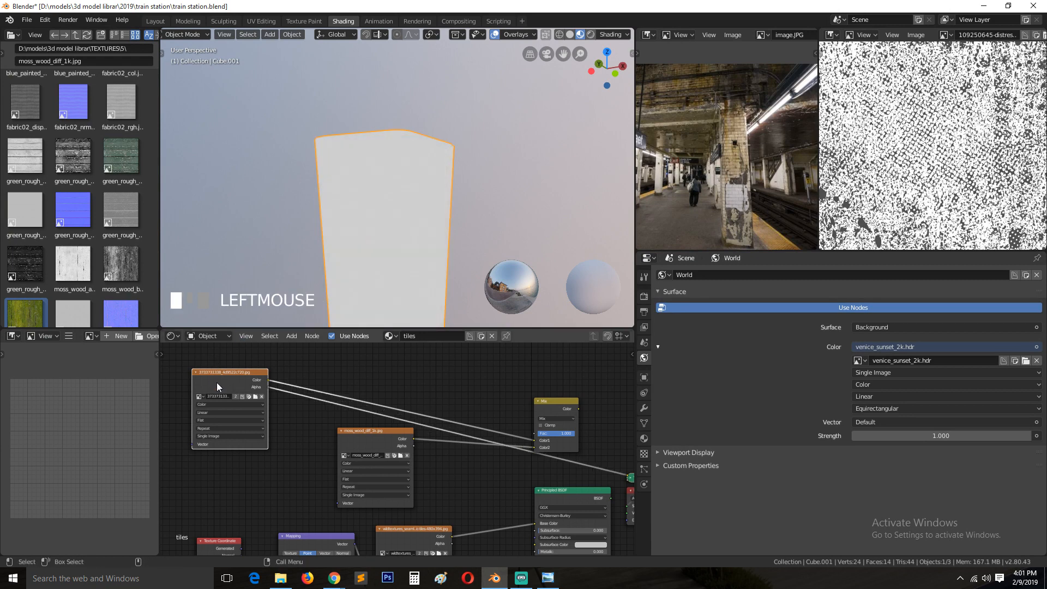
pyautogui.keyDown('ctrl'); pyautogui.click(267, 388); pyautogui.keyUp('ctrl')
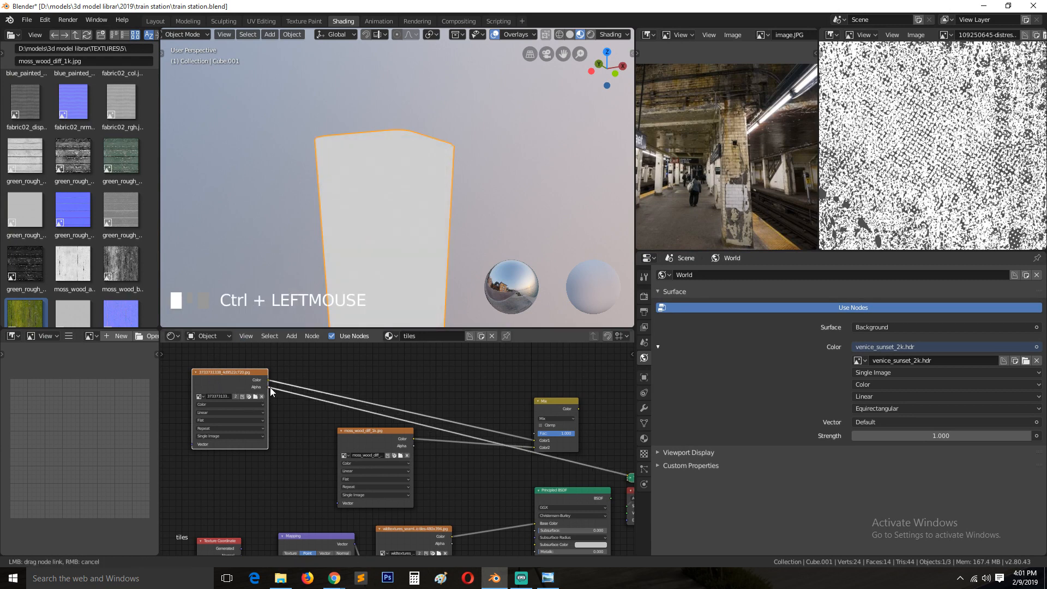
pyautogui.keyDown('ctrl'); pyautogui.keyDown('shift'); pyautogui.click(249, 379); pyautogui.keyUp('shift'); pyautogui.keyUp('ctrl')
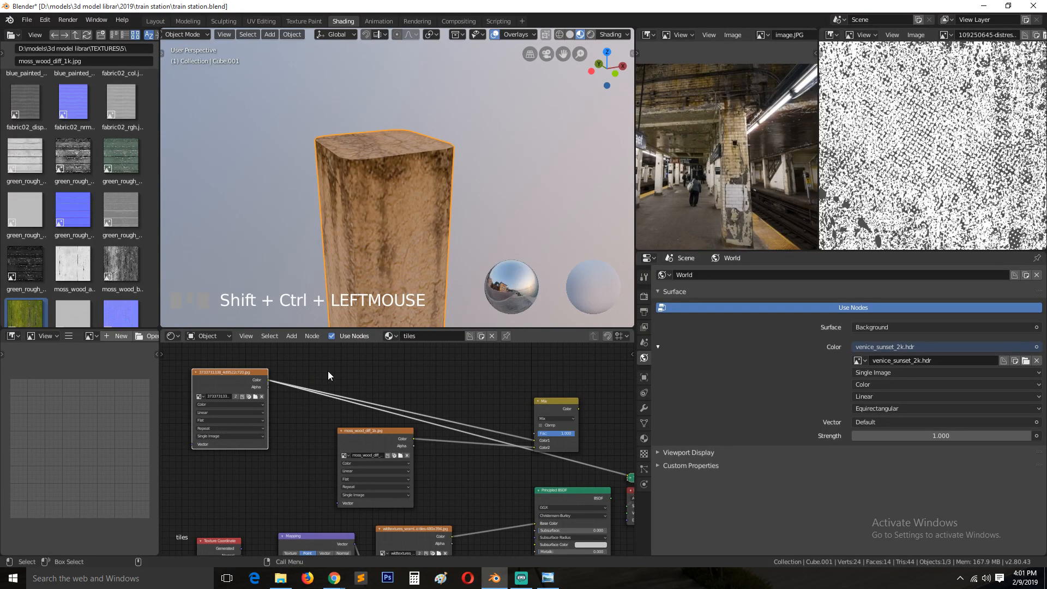
# Step: Insert a ColorRamp between the stained wall texture and the Mix node and preview its output on the pillar
pyautogui.hotkey('shift', 'a')
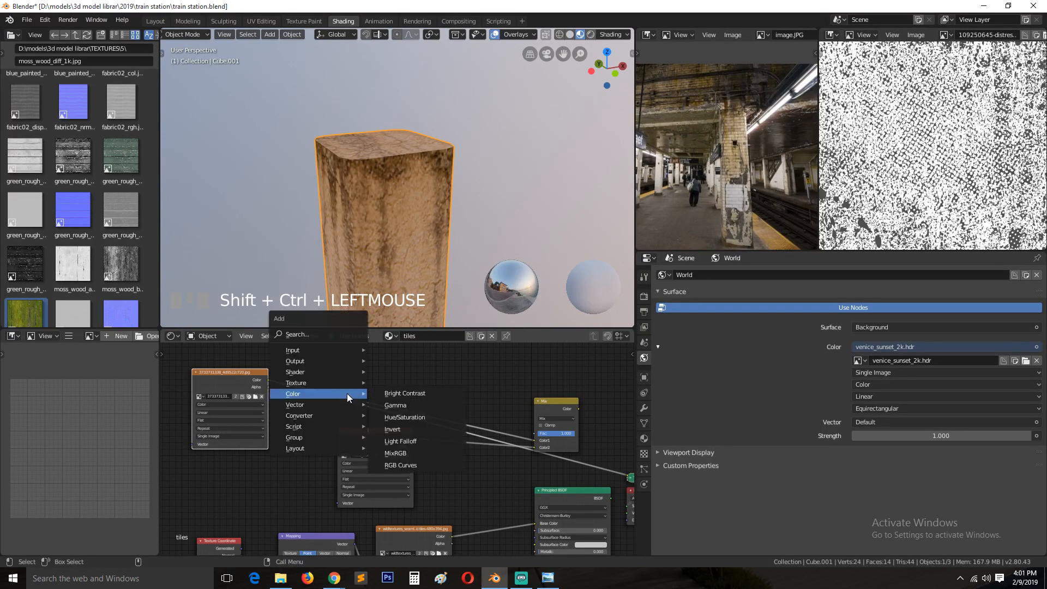
pyautogui.moveTo(314, 416)
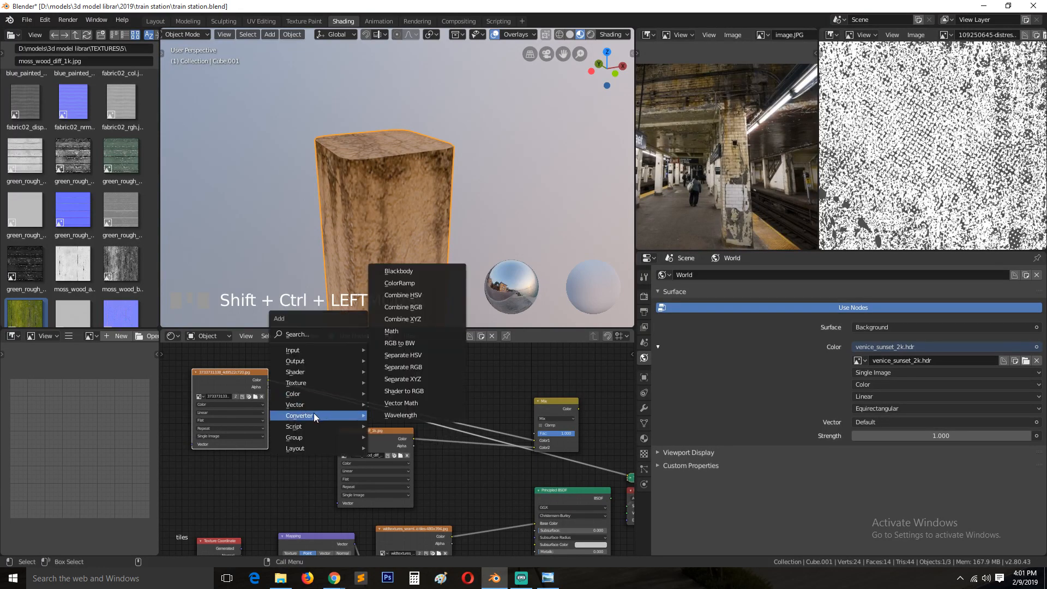
pyautogui.click(399, 283)
pyautogui.click(277, 370)
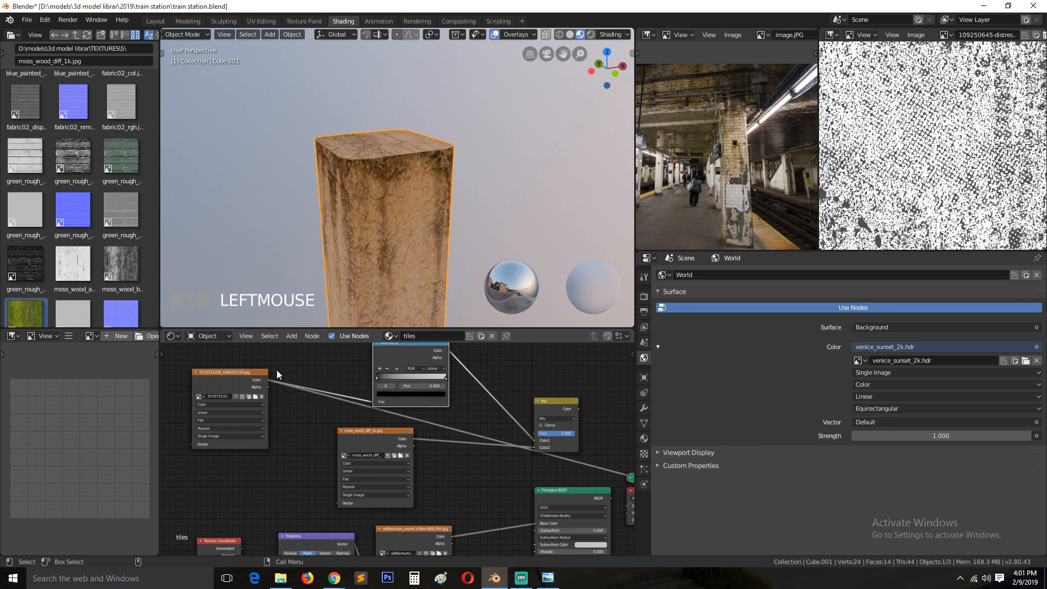
pyautogui.keyDown('ctrl'); pyautogui.keyDown('shift'); pyautogui.click(404, 354); pyautogui.keyUp('shift'); pyautogui.keyUp('ctrl')
pyautogui.press('`')
pyautogui.moveTo(438, 200); pyautogui.dragTo(372, 175, button='middle')
pyautogui.scroll(1, 425, 391)
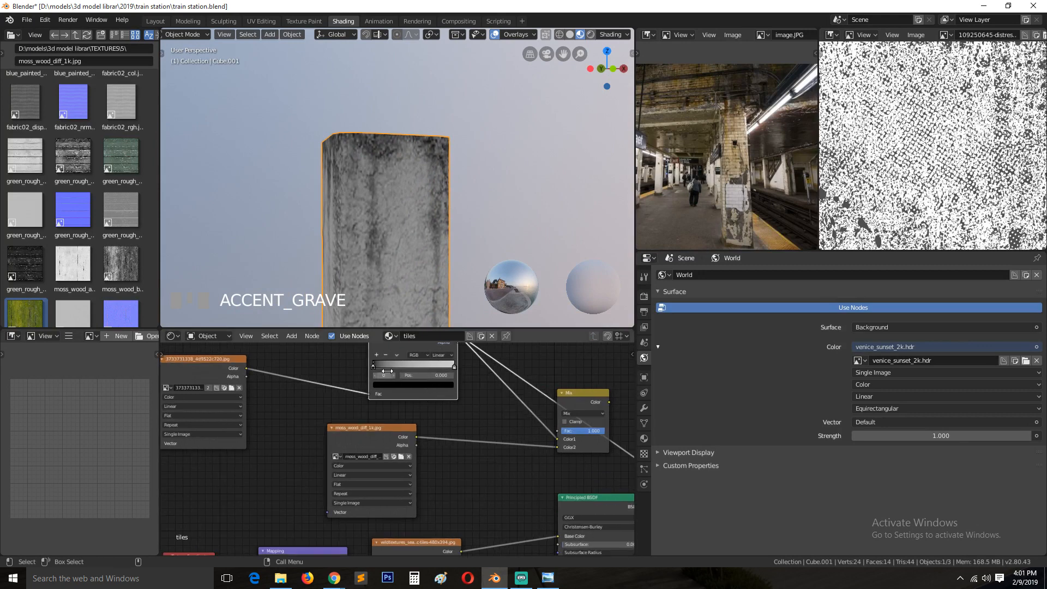
# Step: Sharpen the stain mask by moving the ColorRamp's white stop close to the black stop, with the black stop at 0.100
pyautogui.moveTo(374, 364); pyautogui.dragTo(384, 366)
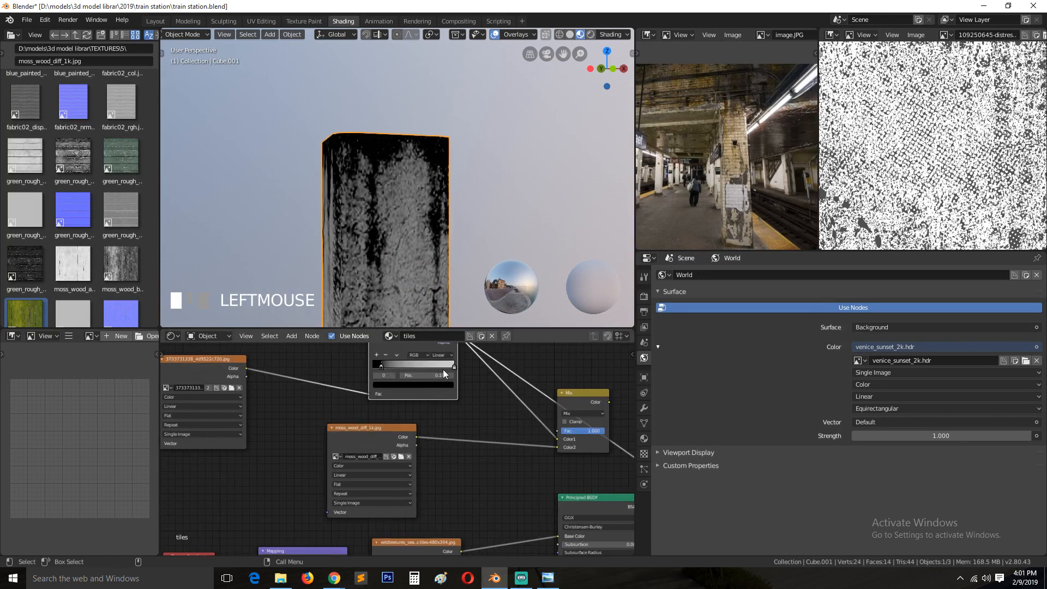
pyautogui.moveTo(455, 366); pyautogui.dragTo(387, 367)
pyautogui.click(381, 365)
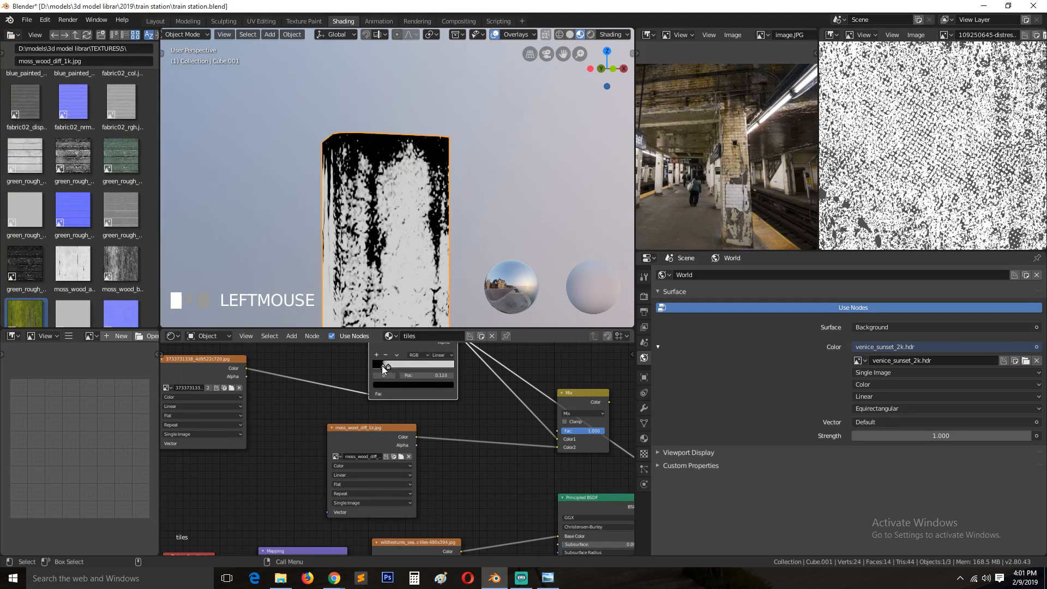
# Step: Examine the black-and-white stain mask along the pillar's sides and top from several angles
pyautogui.scroll(-3, 283, 134)
pyautogui.moveTo(327, 218); pyautogui.dragTo(313, 142, button='middle')
pyautogui.moveTo(359, 225); pyautogui.dragTo(365, 240, button='middle')
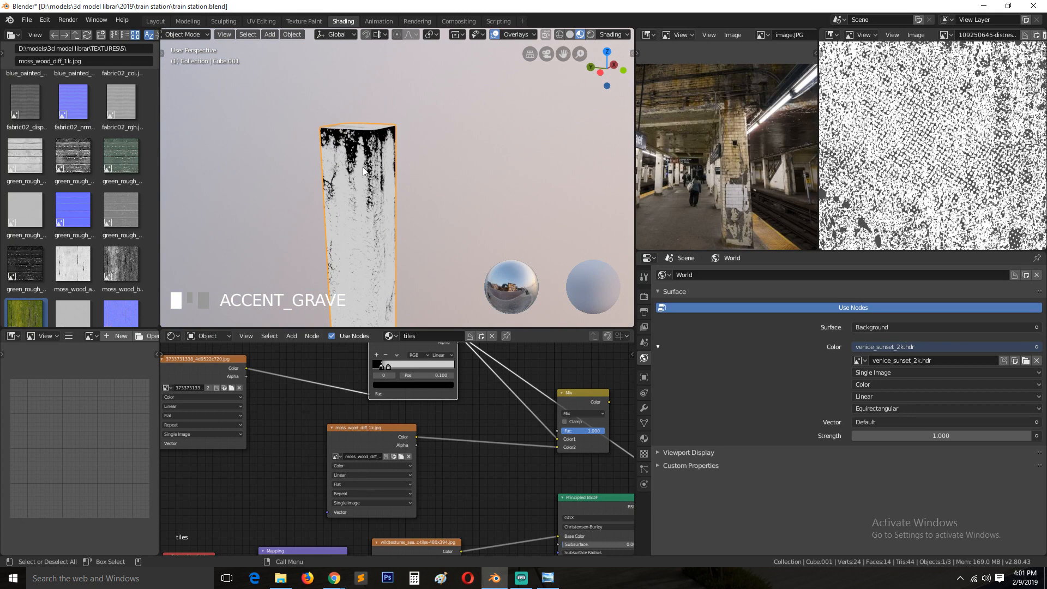
pyautogui.scroll(2, 362, 210)
pyautogui.press('`')
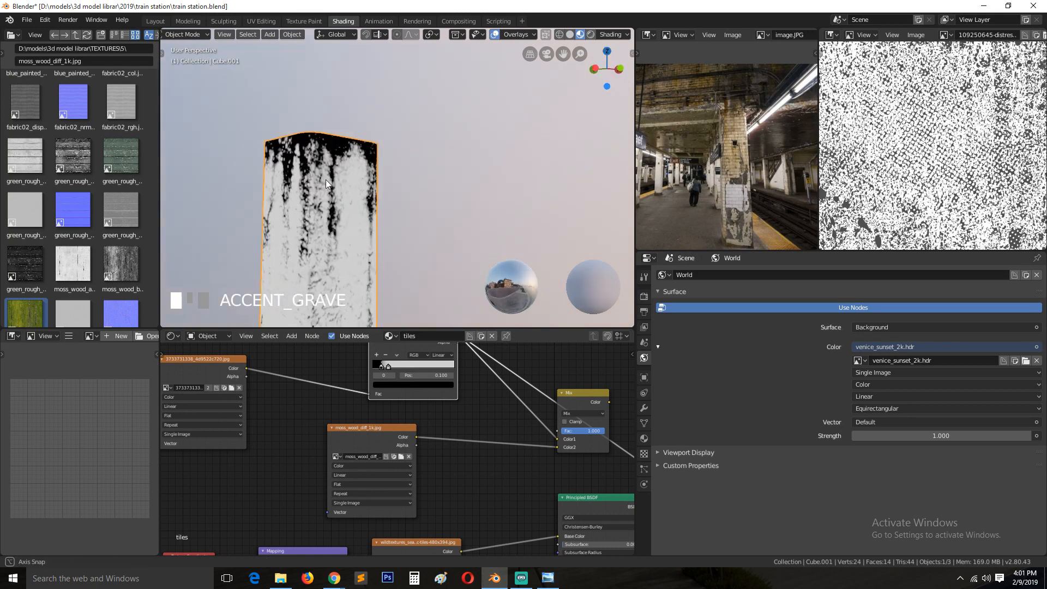
pyautogui.scroll(4, 330, 167)
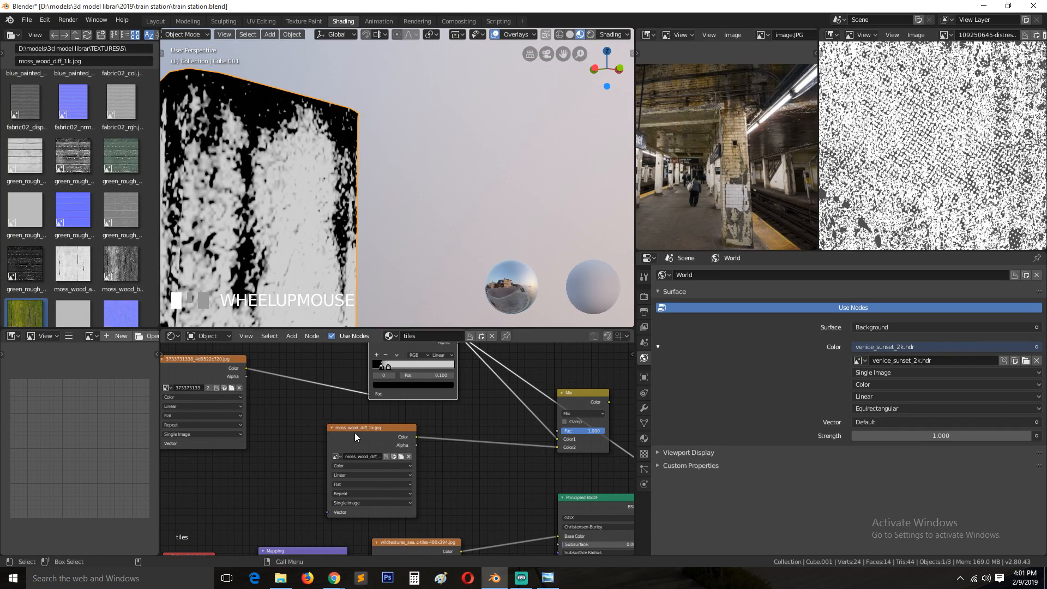
pyautogui.scroll(-3, 295, 229)
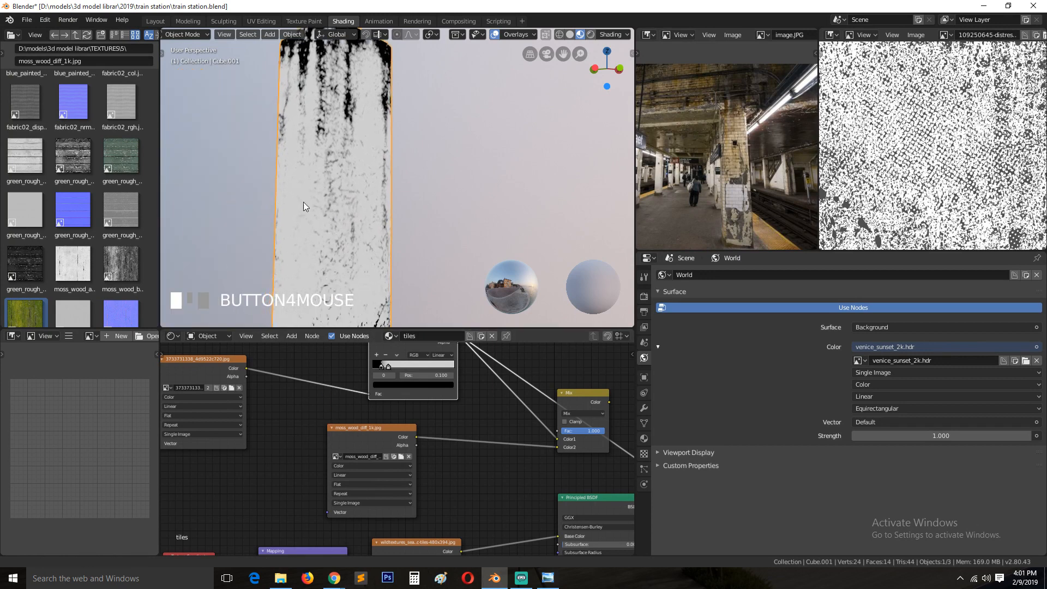
pyautogui.keyDown('shift'); pyautogui.moveTo(303, 202); pyautogui.dragTo(311, 179, button='middle'); pyautogui.keyUp('shift')
# Step: Preview the Mix node's color output on the pillar
pyautogui.scroll(-3, 325, 439)
pyautogui.moveTo(338, 450); pyautogui.dragTo(283, 387, button='middle')
pyautogui.moveTo(356, 431); pyautogui.dragTo(354, 461, button='middle')
pyautogui.click(492, 375)
pyautogui.keyDown('ctrl'); pyautogui.keyDown('shift'); pyautogui.click(478, 382); pyautogui.keyUp('shift'); pyautogui.keyUp('ctrl')
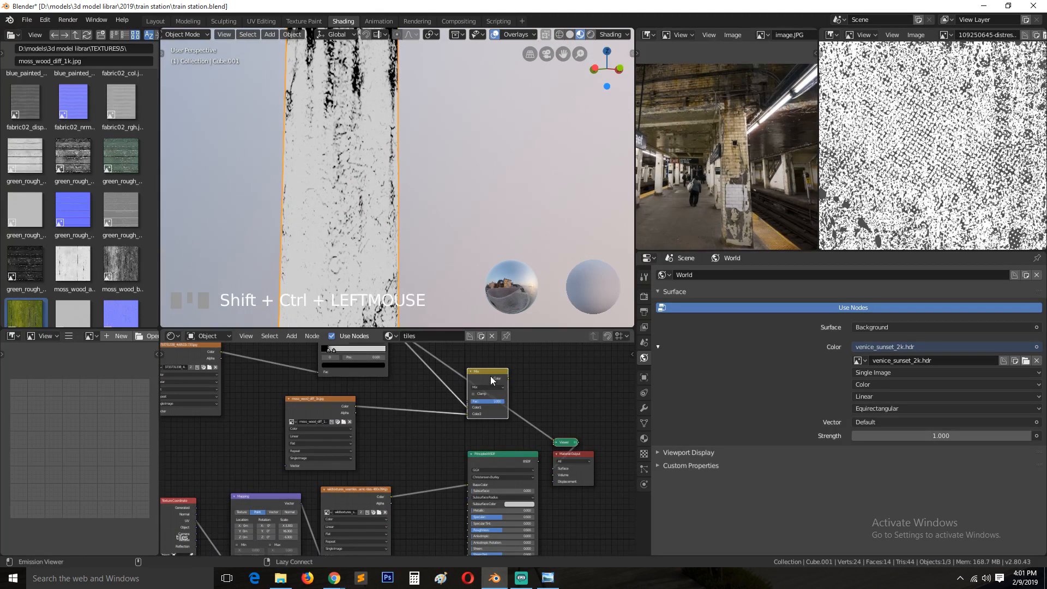
pyautogui.press('`')
# Step: Move the moss wood node closer to the Mix node and reroute the ColorRamp's color from Color1 to the Mix node's Fac
pyautogui.moveTo(344, 411); pyautogui.dragTo(371, 430)
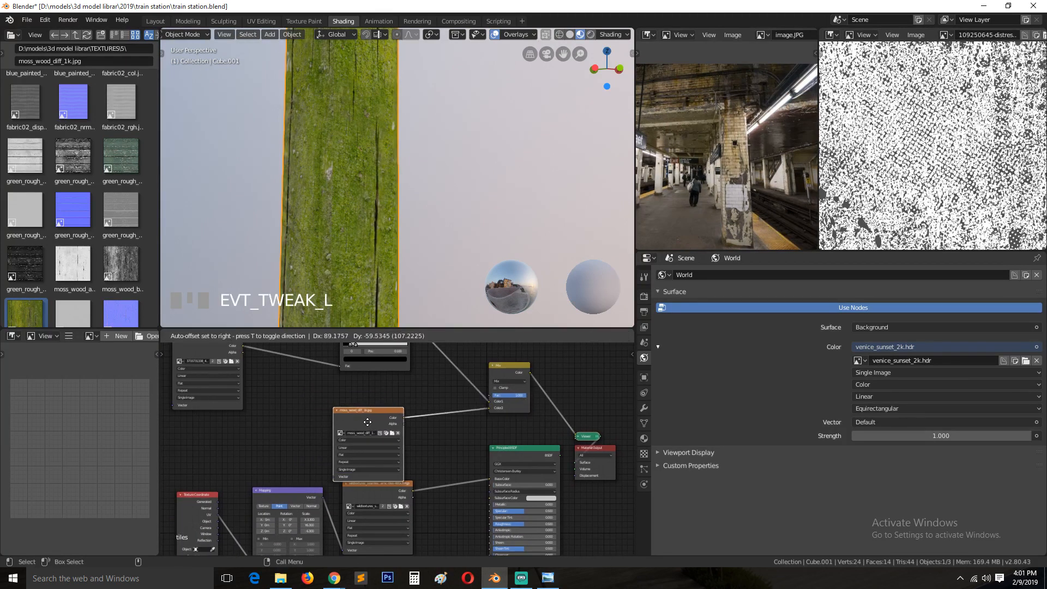
pyautogui.moveTo(479, 406); pyautogui.dragTo(482, 438, button='middle')
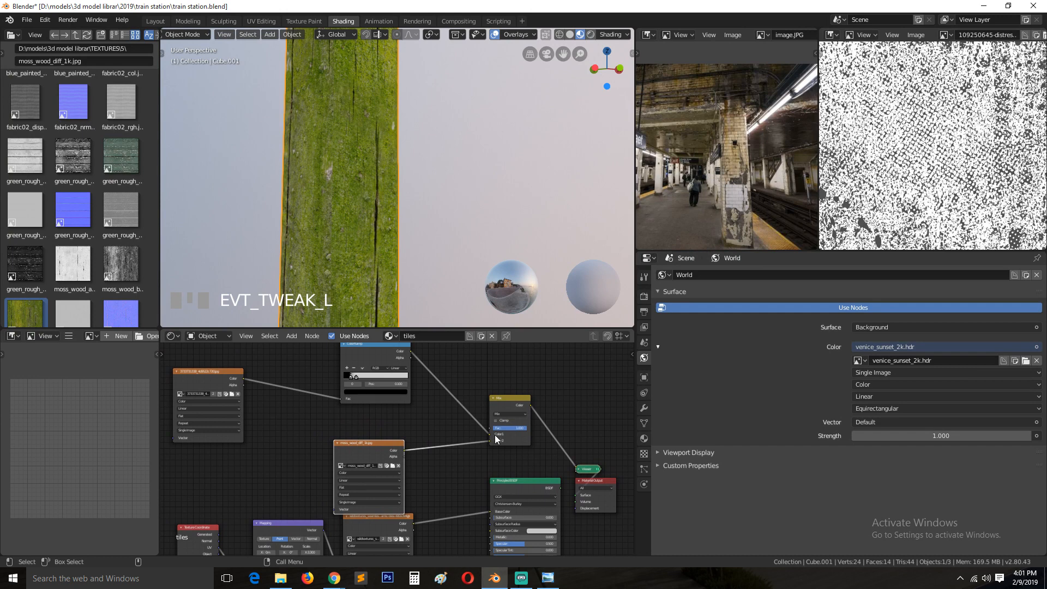
pyautogui.moveTo(496, 439)
pyautogui.mouseDown()
pyautogui.moveTo(465, 428)
pyautogui.moveTo(490, 427)
pyautogui.mouseUp()
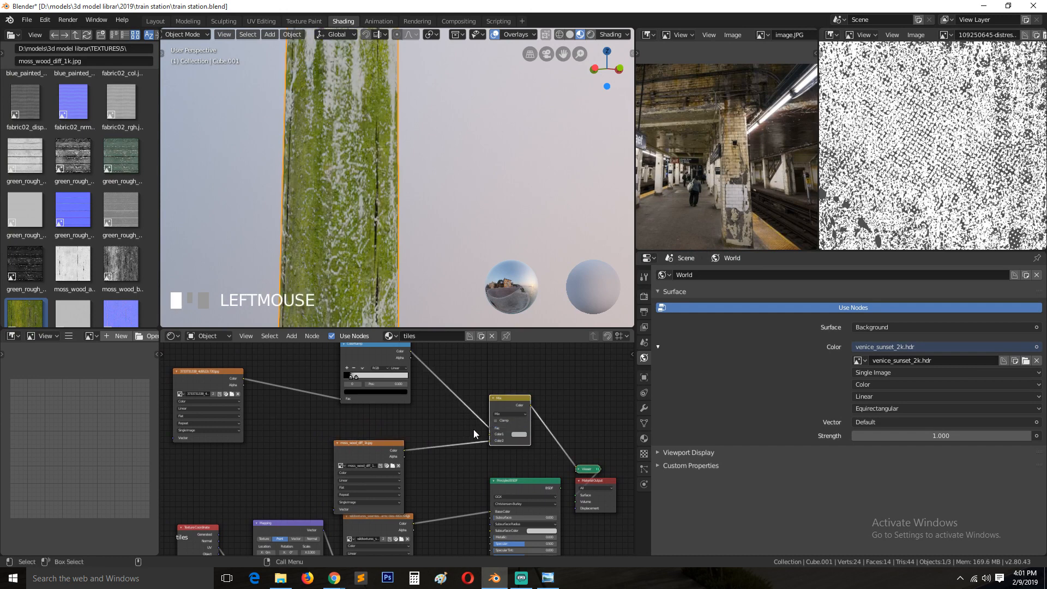
pyautogui.press('`')
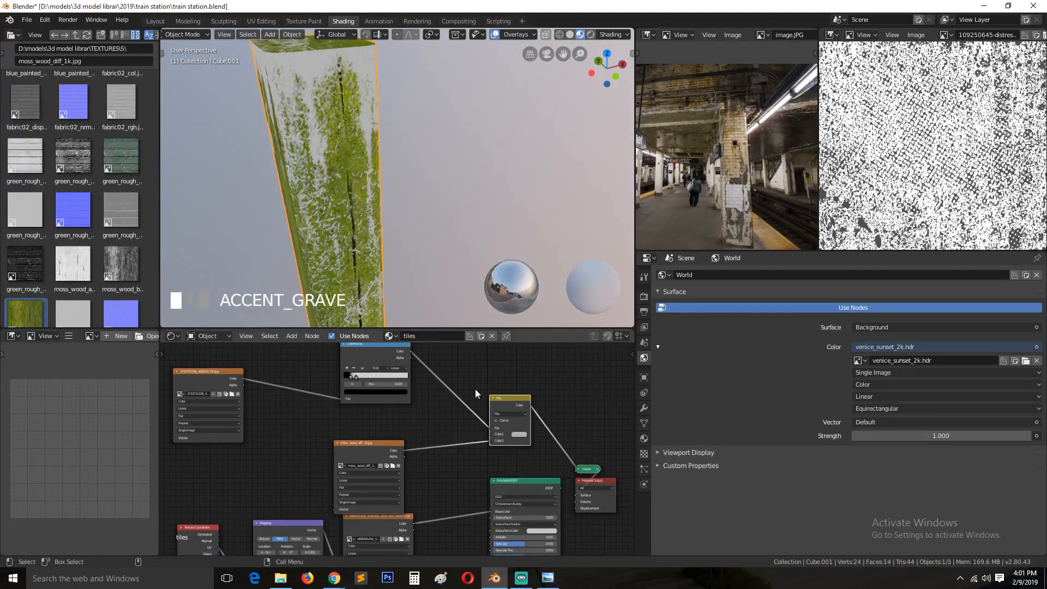
# Step: Raise the moss wood node, move its link from Color2 to the Mix node's Color1 and check the pillar's moss pattern
pyautogui.moveTo(370, 463); pyautogui.dragTo(358, 445)
pyautogui.moveTo(490, 440)
pyautogui.mouseDown()
pyautogui.moveTo(479, 433)
pyautogui.moveTo(493, 434)
pyautogui.mouseUp()
pyautogui.press('`')
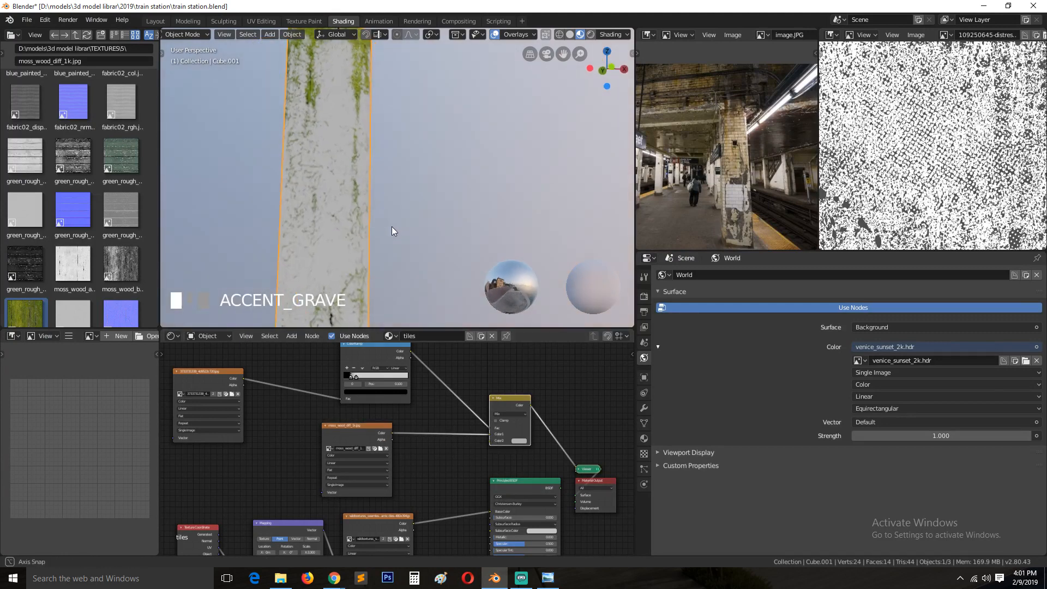
pyautogui.moveTo(427, 194); pyautogui.dragTo(431, 277, button='middle')
pyautogui.scroll(-1, 432, 287)
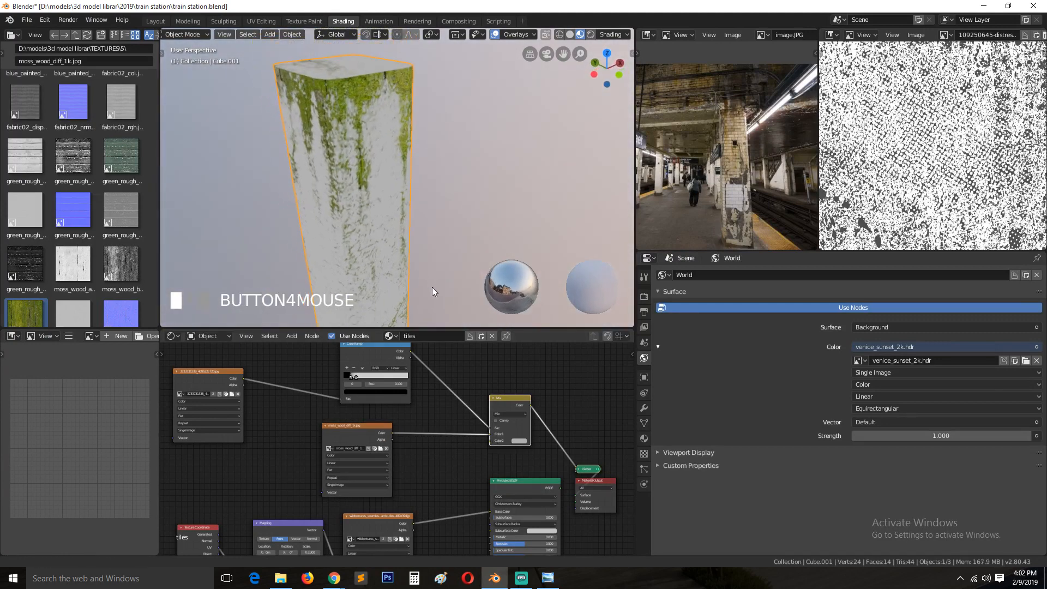
# Step: Try a pink Color2 on the Mix node to test the area not covered by moss
pyautogui.click(519, 441)
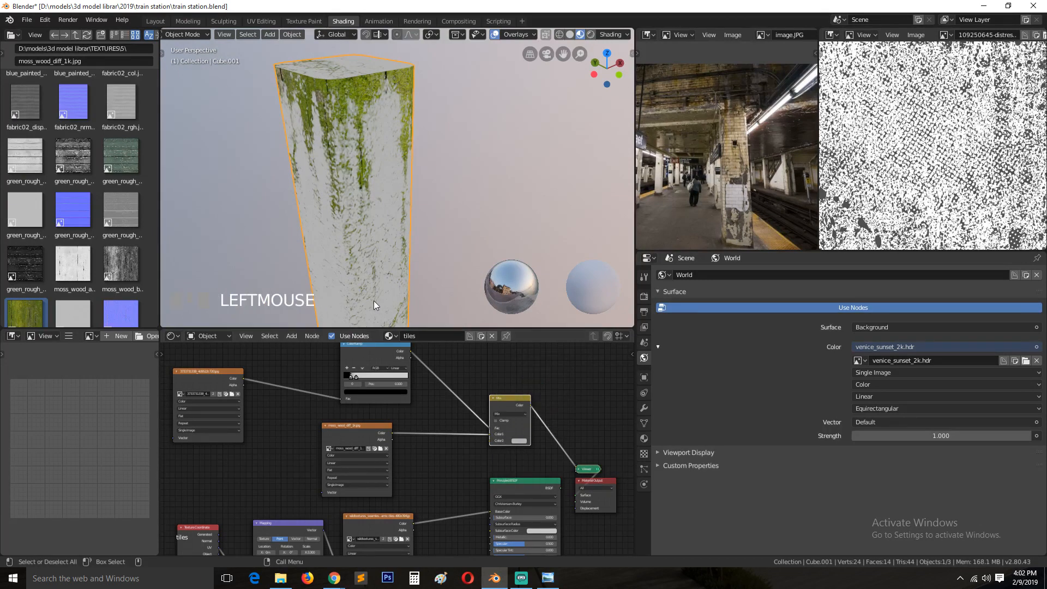
pyautogui.moveTo(512, 442); pyautogui.dragTo(499, 434)
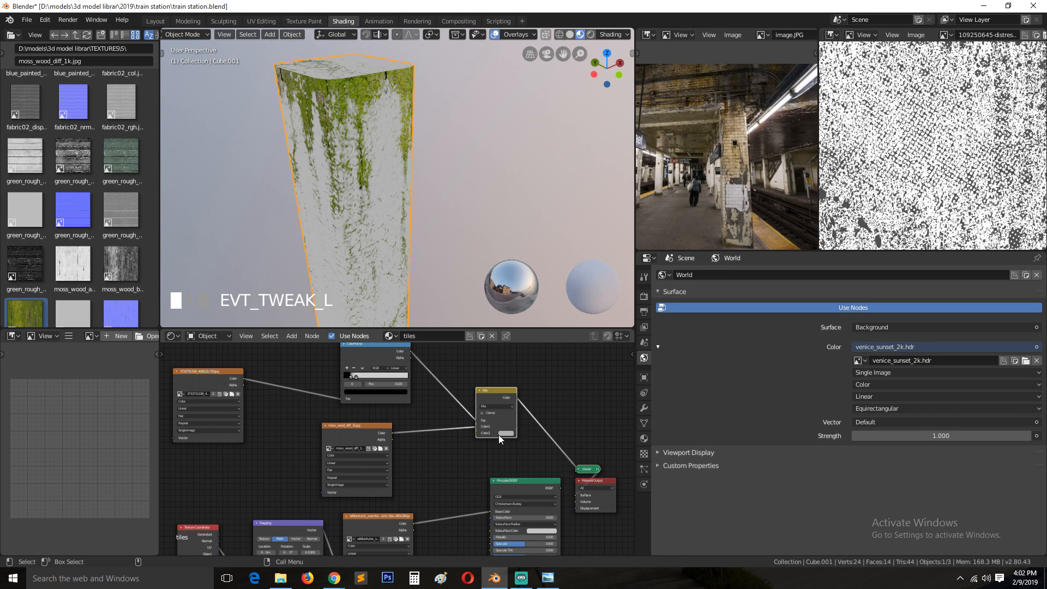
pyautogui.click(508, 433)
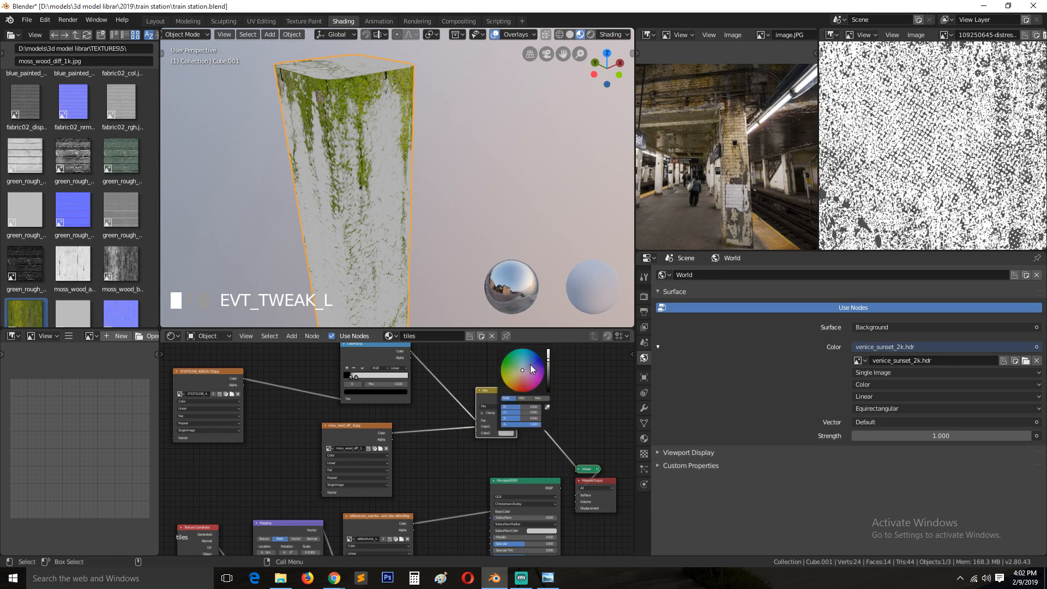
pyautogui.moveTo(531, 365); pyautogui.dragTo(526, 380)
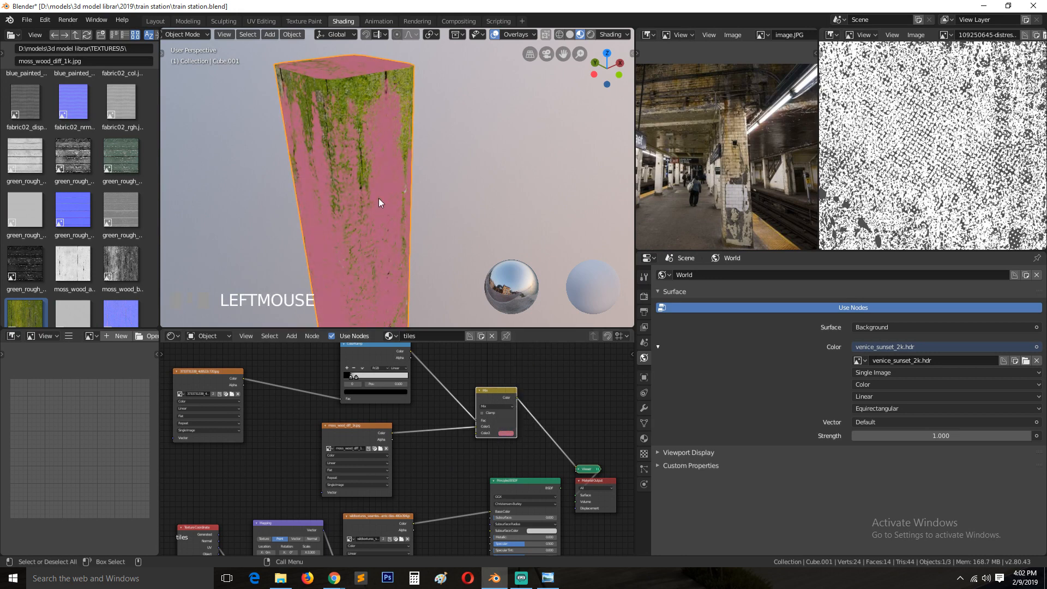
# Step: Connect the tile texture's color to the Mix node's Color2 and compare the pillar with the reference photo
pyautogui.moveTo(413, 522); pyautogui.dragTo(476, 433)
pyautogui.moveTo(354, 197); pyautogui.dragTo(390, 209, button='middle')
pyautogui.scroll(3, 681, 165)
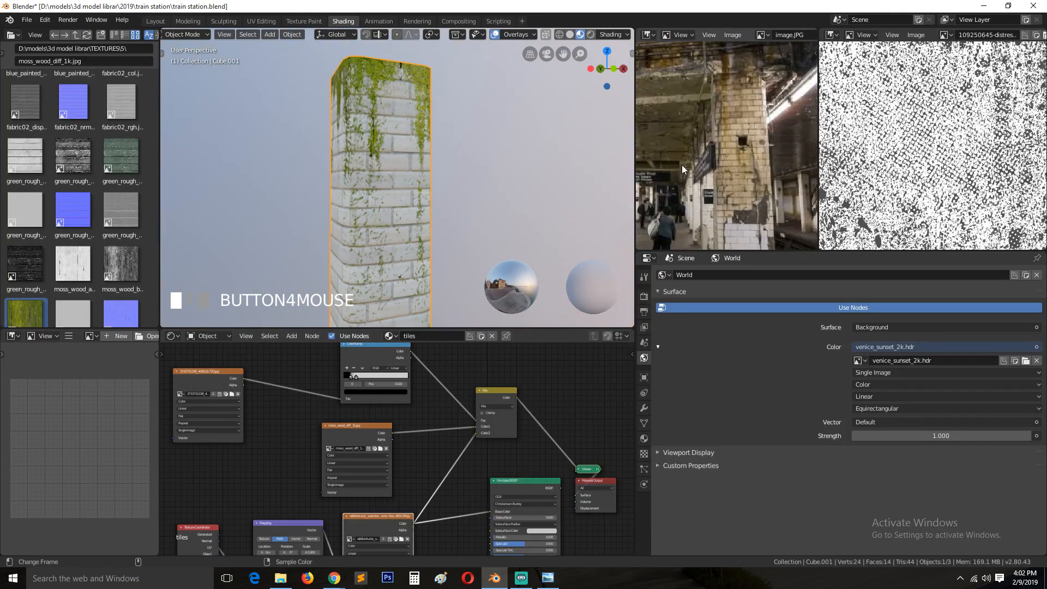
pyautogui.moveTo(687, 167); pyautogui.dragTo(707, 204, button='middle')
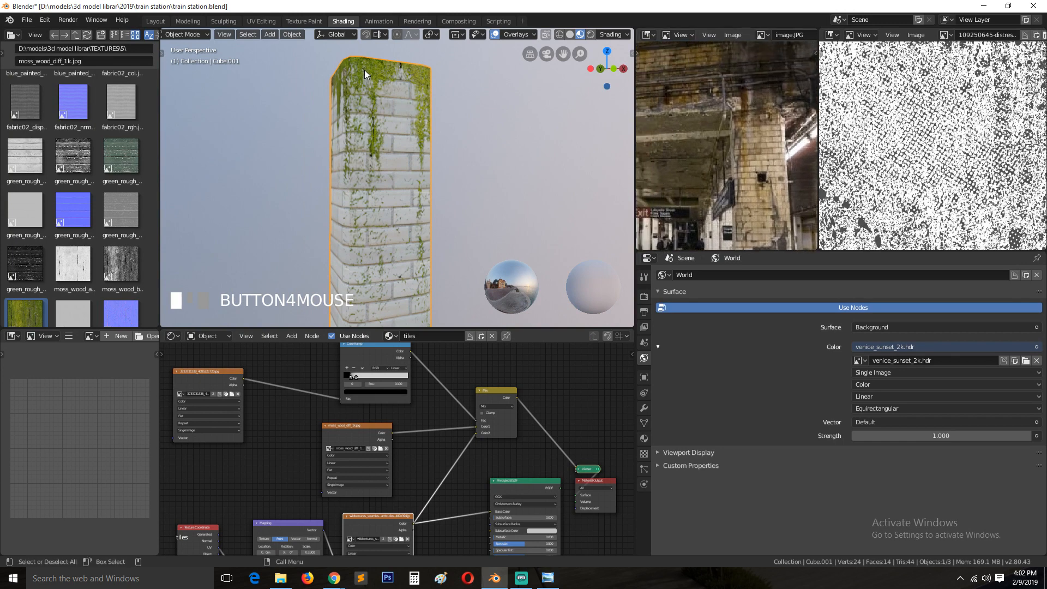
# Step: Reduce the moss coverage by shifting the ColorRamp's black stop nearer the start and setting the white stop to 0.136
pyautogui.scroll(2, 358, 402)
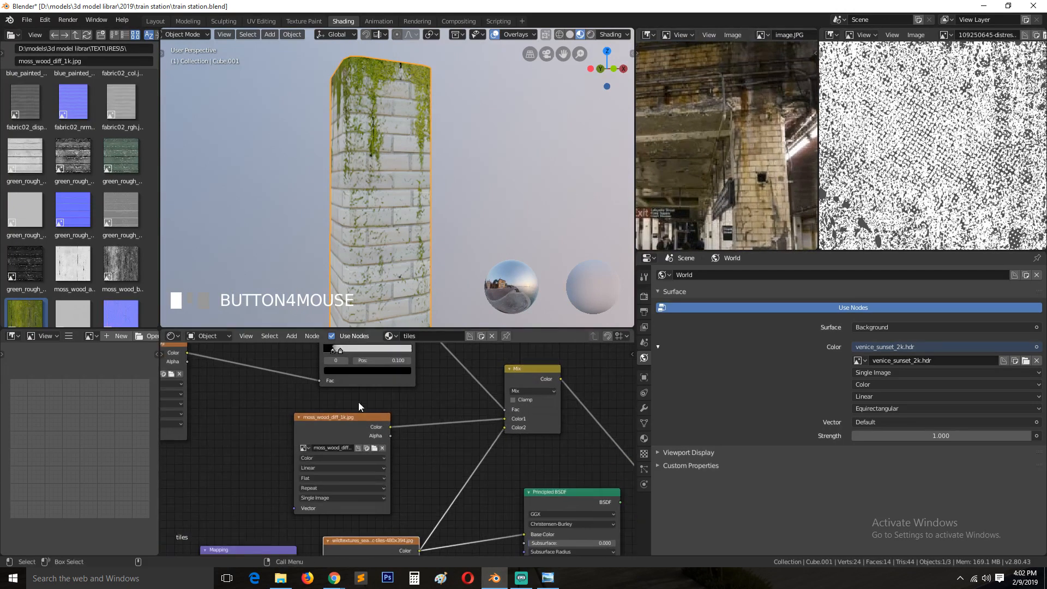
pyautogui.moveTo(397, 423); pyautogui.dragTo(433, 466, button='middle')
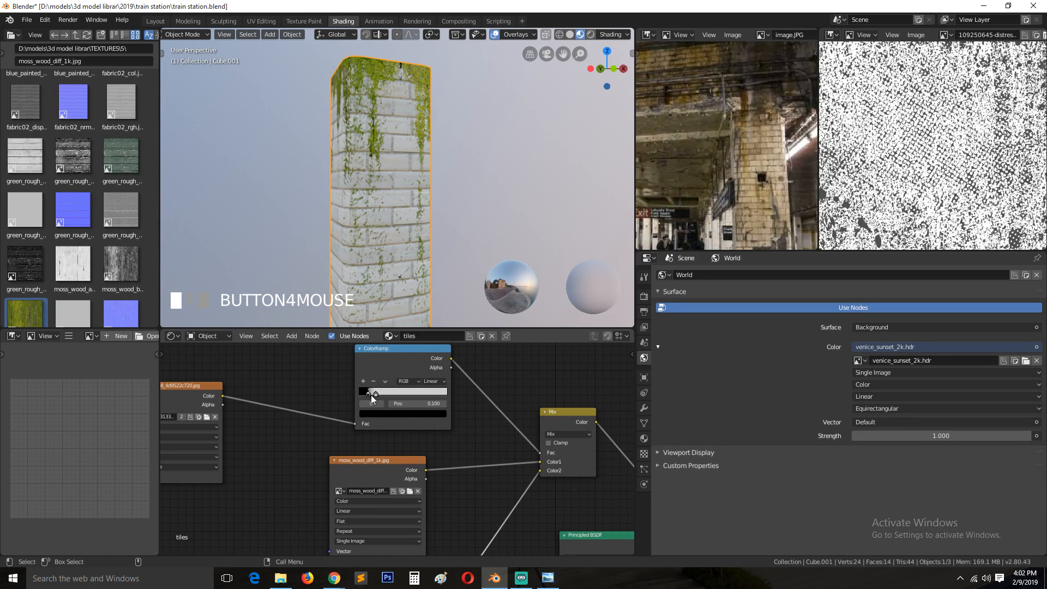
pyautogui.moveTo(368, 393); pyautogui.dragTo(374, 391)
pyautogui.click(362, 394)
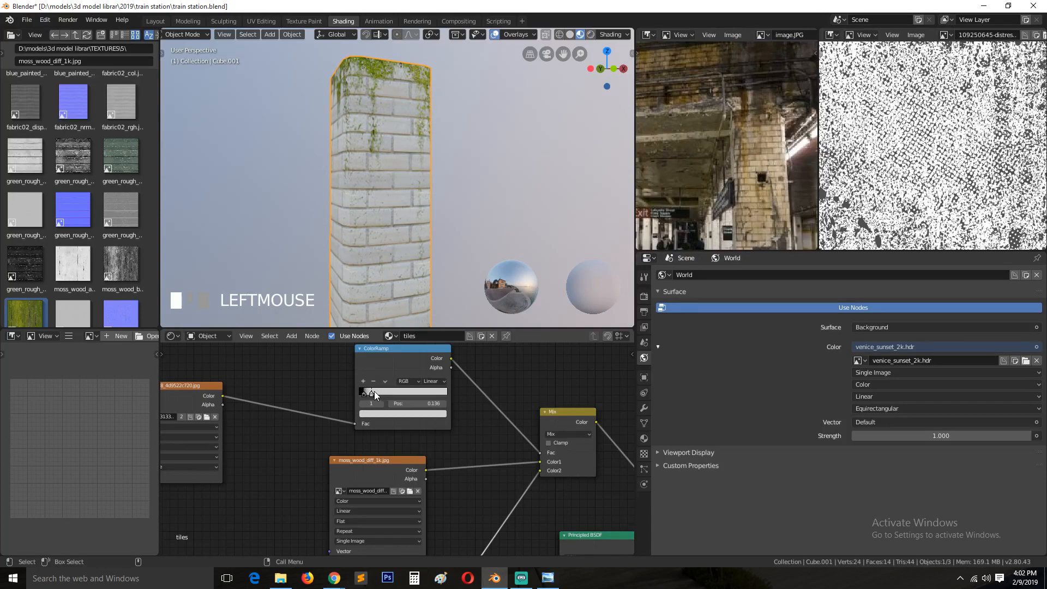
pyautogui.moveTo(374, 125); pyautogui.dragTo(396, 116, button='middle')
pyautogui.scroll(-3, 427, 216)
pyautogui.moveTo(381, 241); pyautogui.dragTo(385, 242, button='middle')
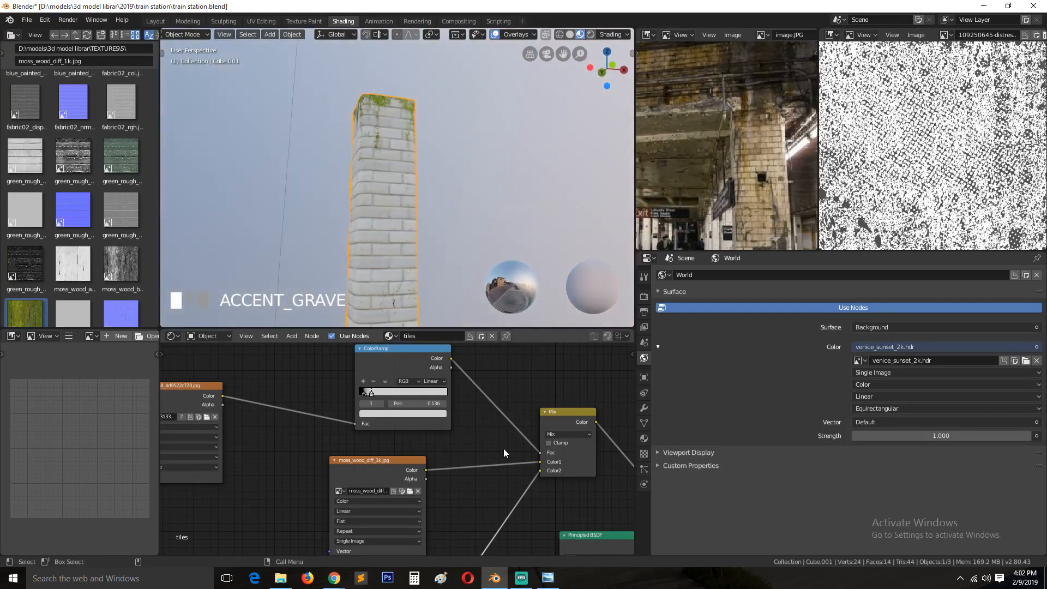
# Step: Move the Material Output and Principled BSDF beside the Mix node, feed the mix into Base Color and preview the shaded pillar
pyautogui.moveTo(504, 448); pyautogui.dragTo(374, 409, button='middle')
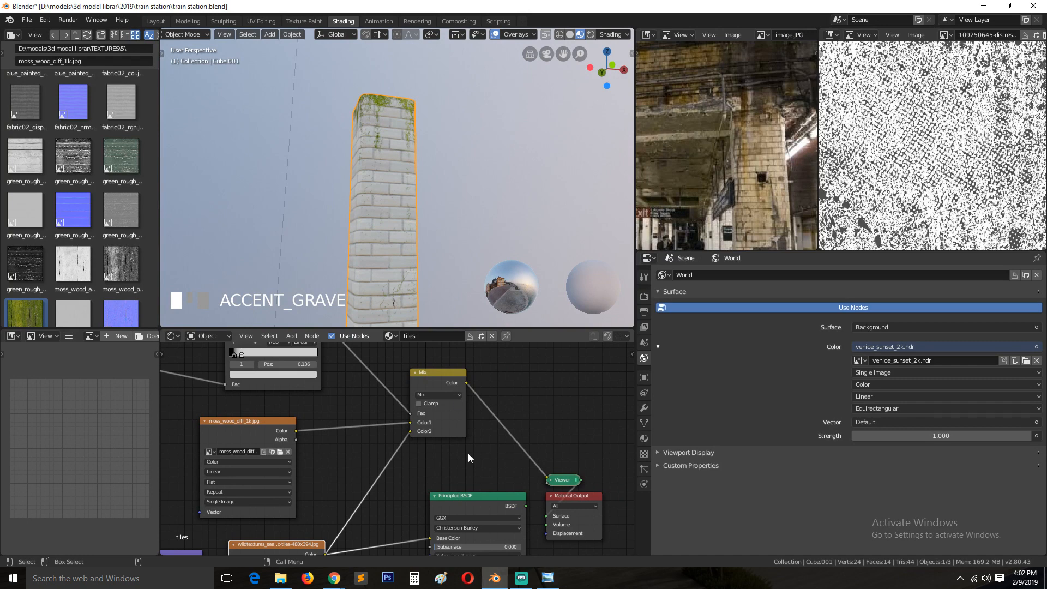
pyautogui.moveTo(575, 519); pyautogui.dragTo(631, 436)
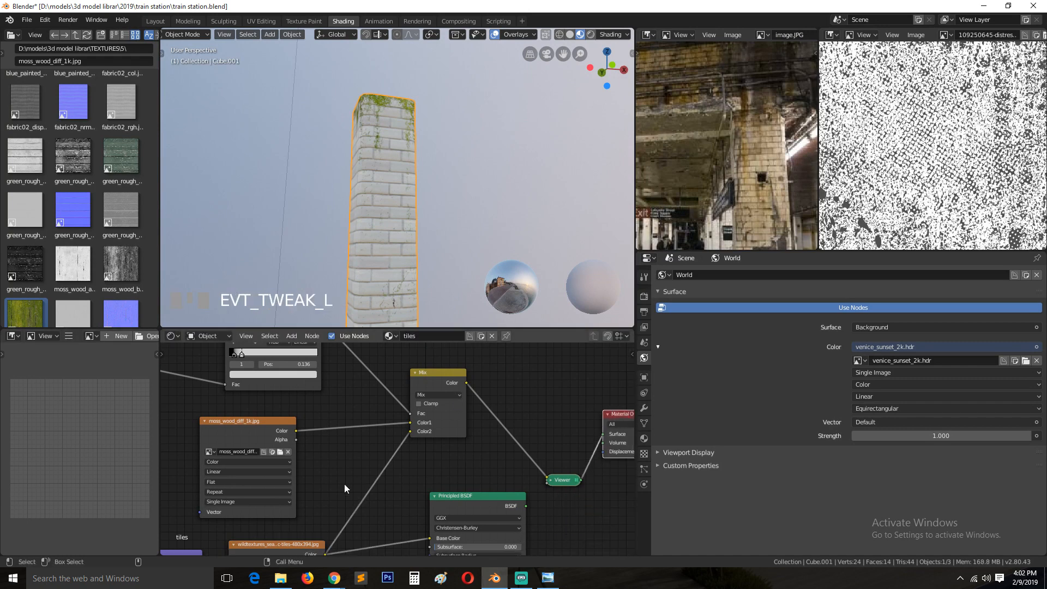
pyautogui.moveTo(461, 498); pyautogui.dragTo(489, 434)
pyautogui.keyDown('ctrl'); pyautogui.keyDown('shift'); pyautogui.click(517, 395); pyautogui.keyUp('shift'); pyautogui.keyUp('ctrl')
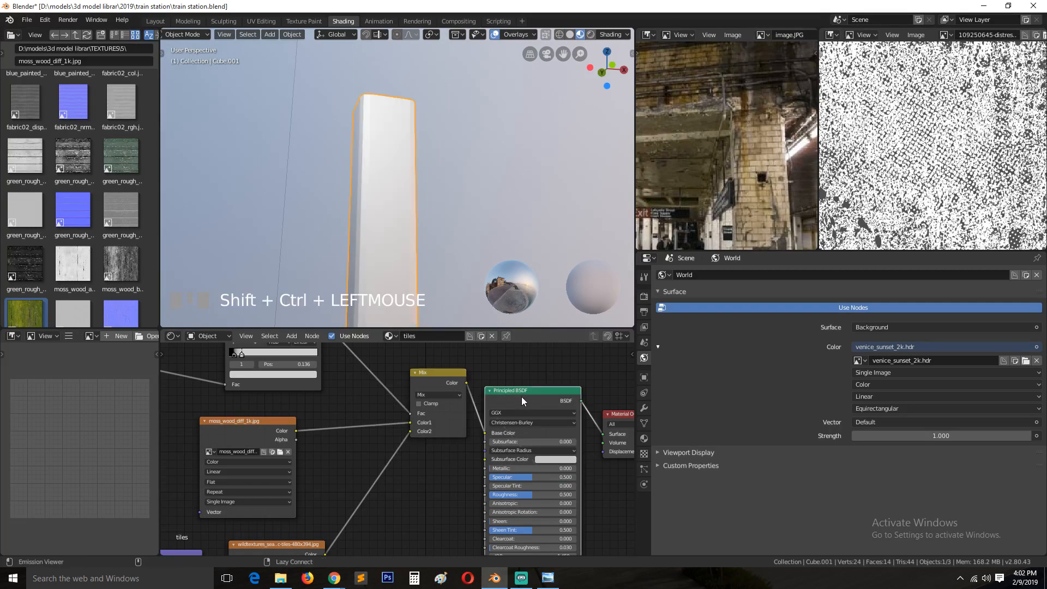
pyautogui.press('`')
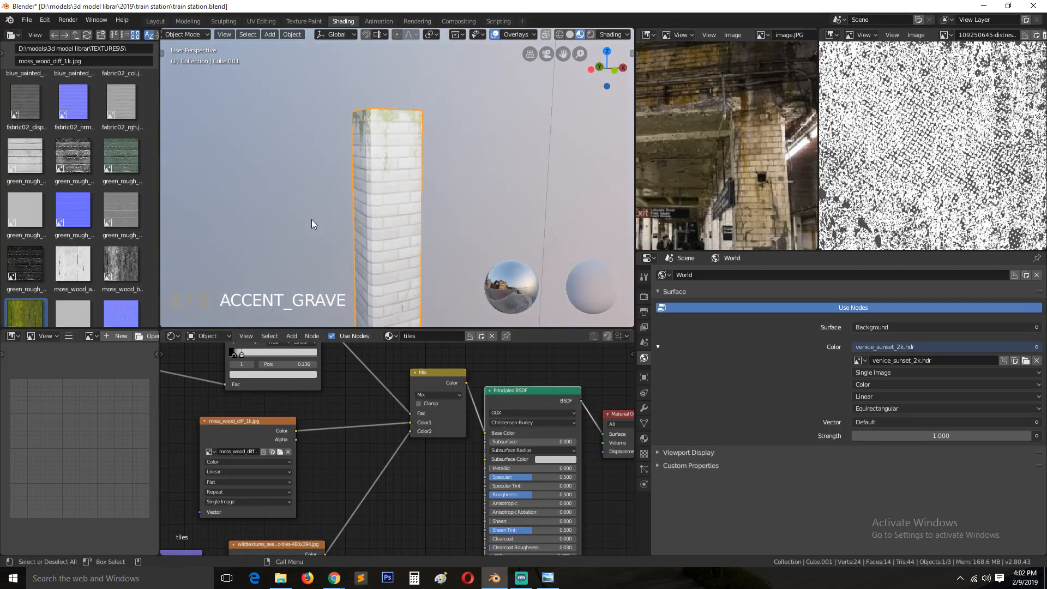
pyautogui.scroll(3, 313, 217)
pyautogui.press('`')
pyautogui.scroll(2, 322, 245)
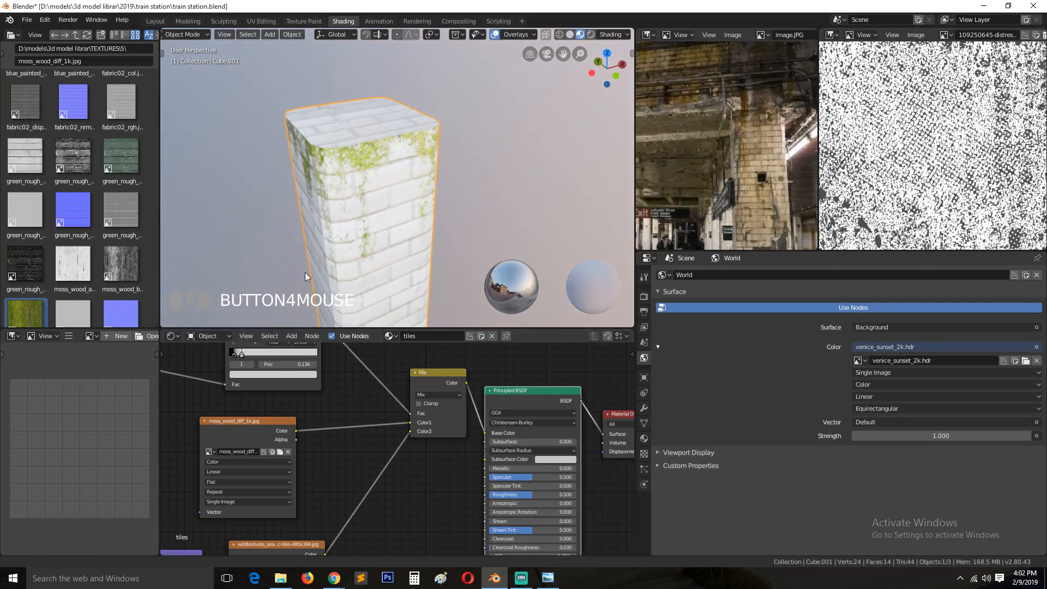
pyautogui.press('`')
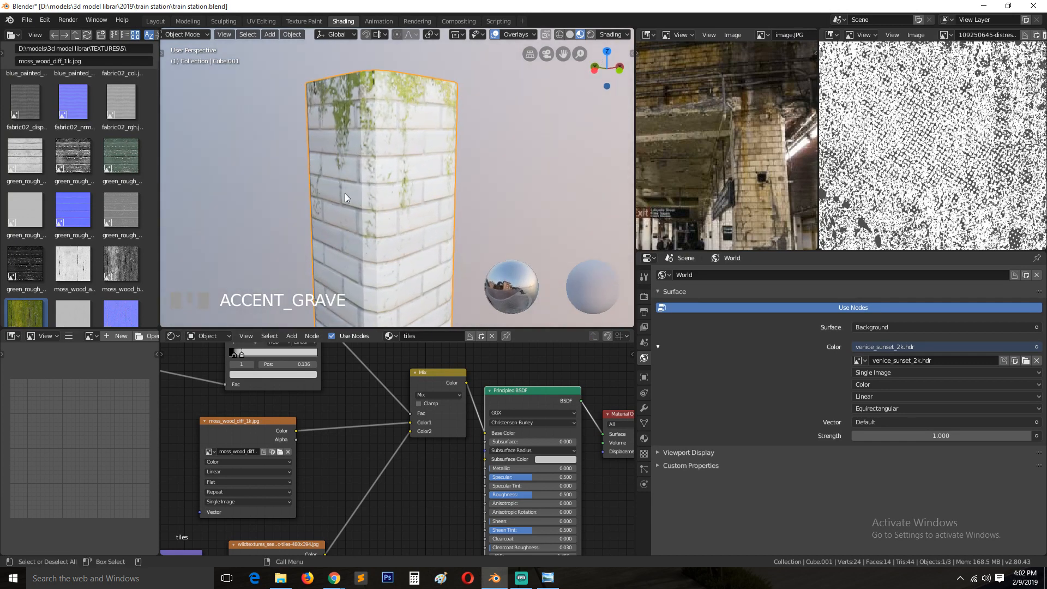
# Step: Save the current file and save another version as project 1.blend in the train station folder
pyautogui.hotkey('ctrl', 's')
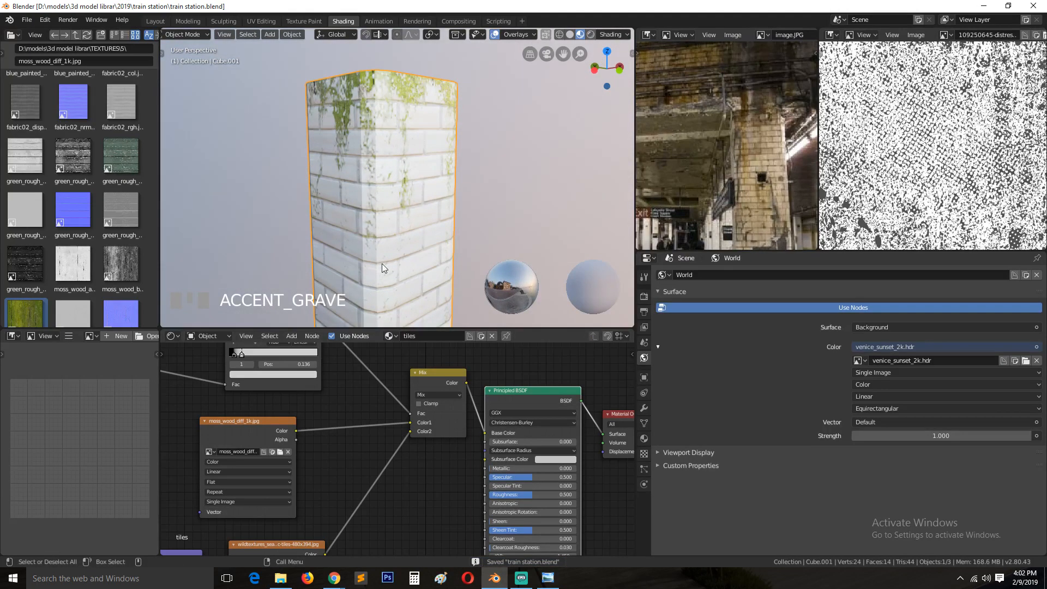
pyautogui.click(26, 19)
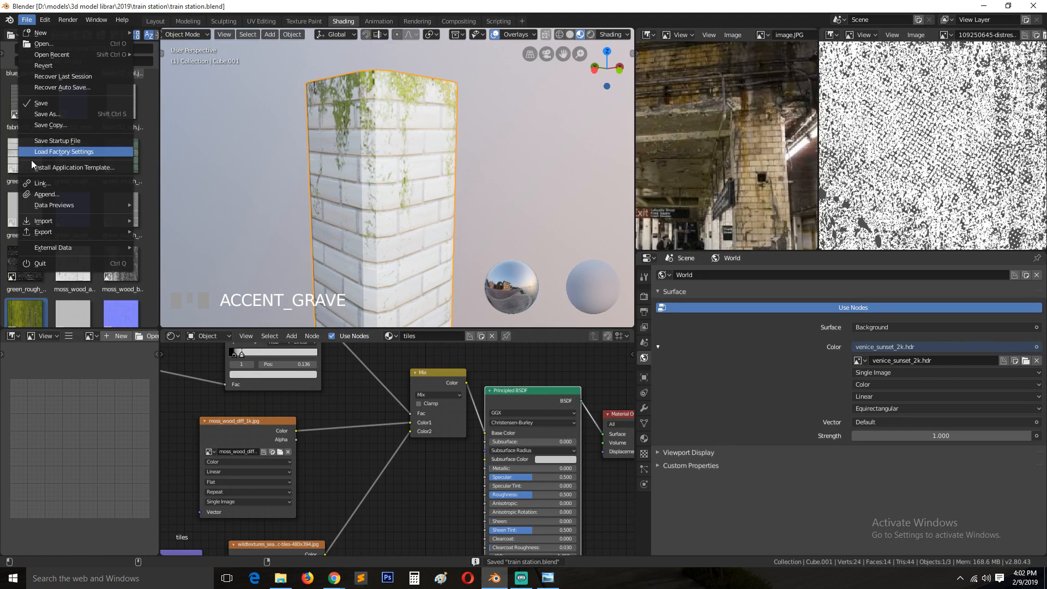
pyautogui.click(63, 125)
pyautogui.click(174, 62)
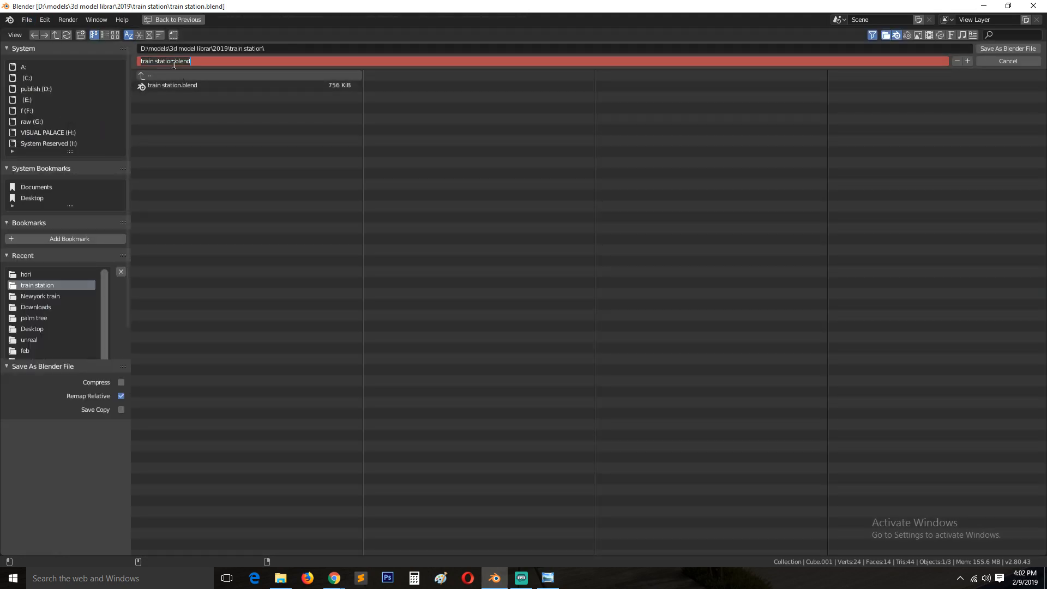
pyautogui.write('project 1')
pyautogui.press('Return')
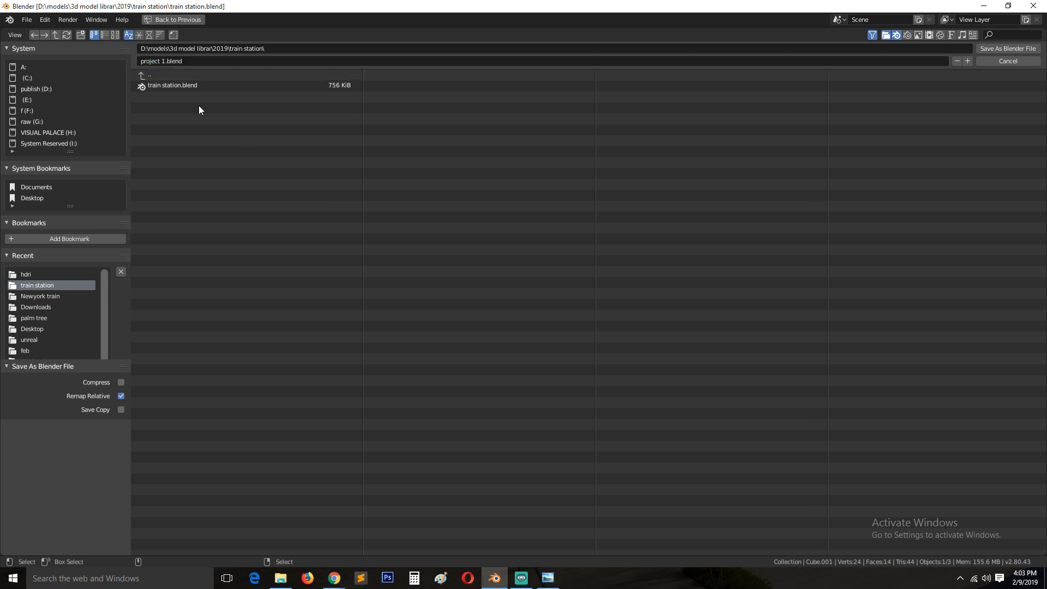
pyautogui.click(1016, 50)
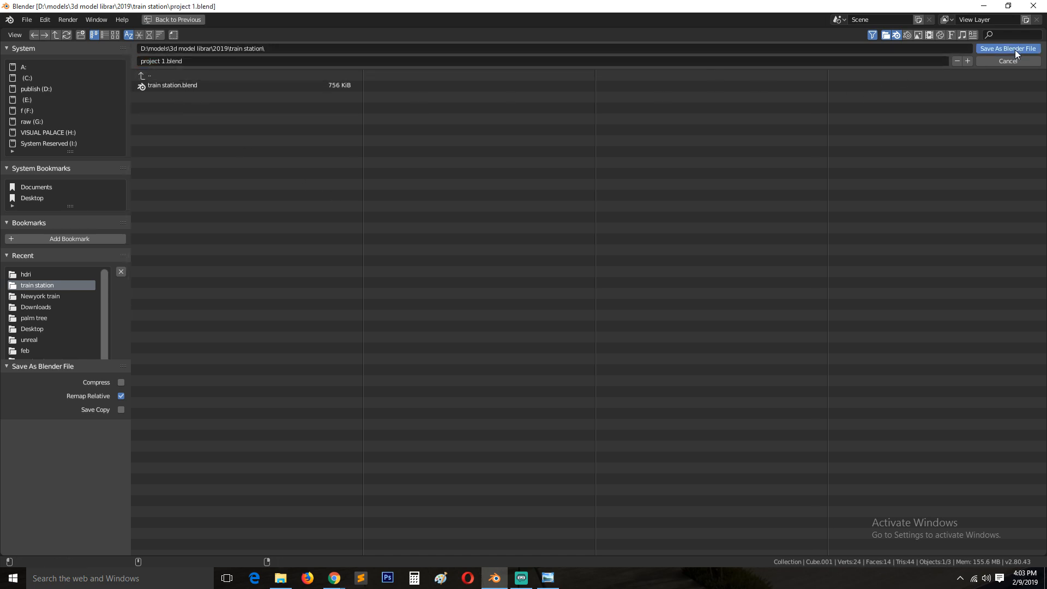
# Step: Review the whole pillar and its complete node tree, then save the project again
pyautogui.moveTo(395, 168)
pyautogui.mouseDown(button='middle')
pyautogui.moveTo(321, 175)
pyautogui.moveTo(306, 160)
pyautogui.moveTo(328, 77)
pyautogui.mouseUp(button='middle')
pyautogui.scroll(-7, 331, 90)
pyautogui.keyDown('shift'); pyautogui.moveTo(339, 114); pyautogui.dragTo(388, 229, button='middle'); pyautogui.keyUp('shift')
pyautogui.scroll(-6, 408, 398)
pyautogui.moveTo(448, 434); pyautogui.dragTo(436, 454, button='middle')
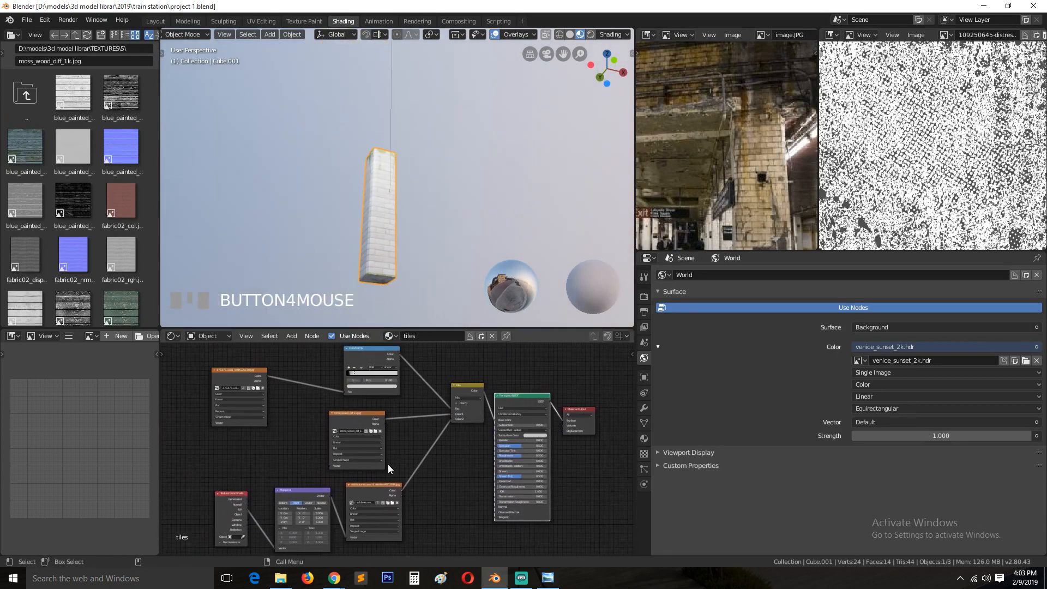
pyautogui.hotkey('ctrl', 's')
pyautogui.rightClick(530, 582)
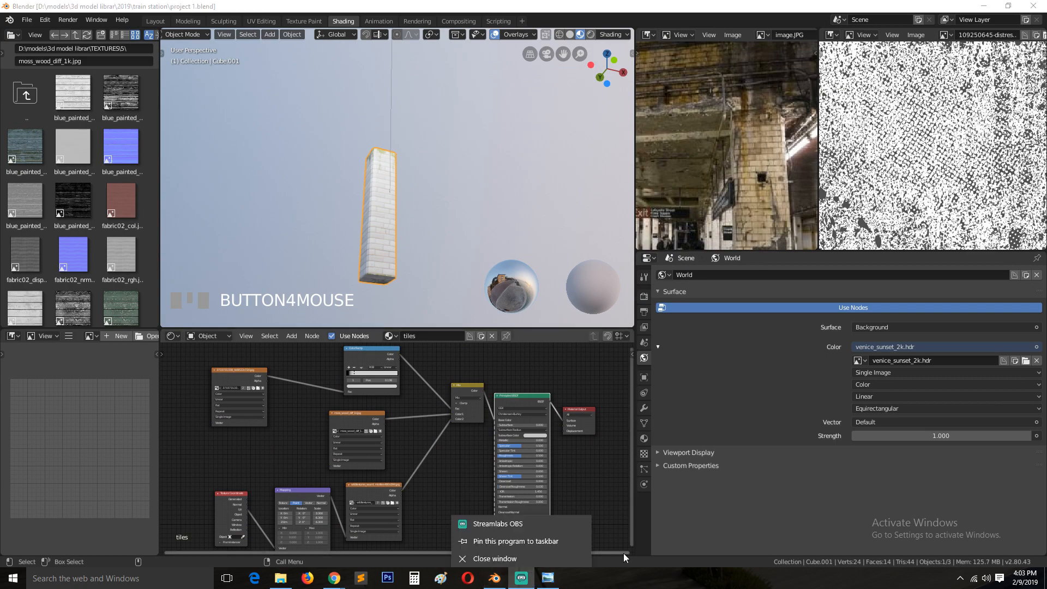